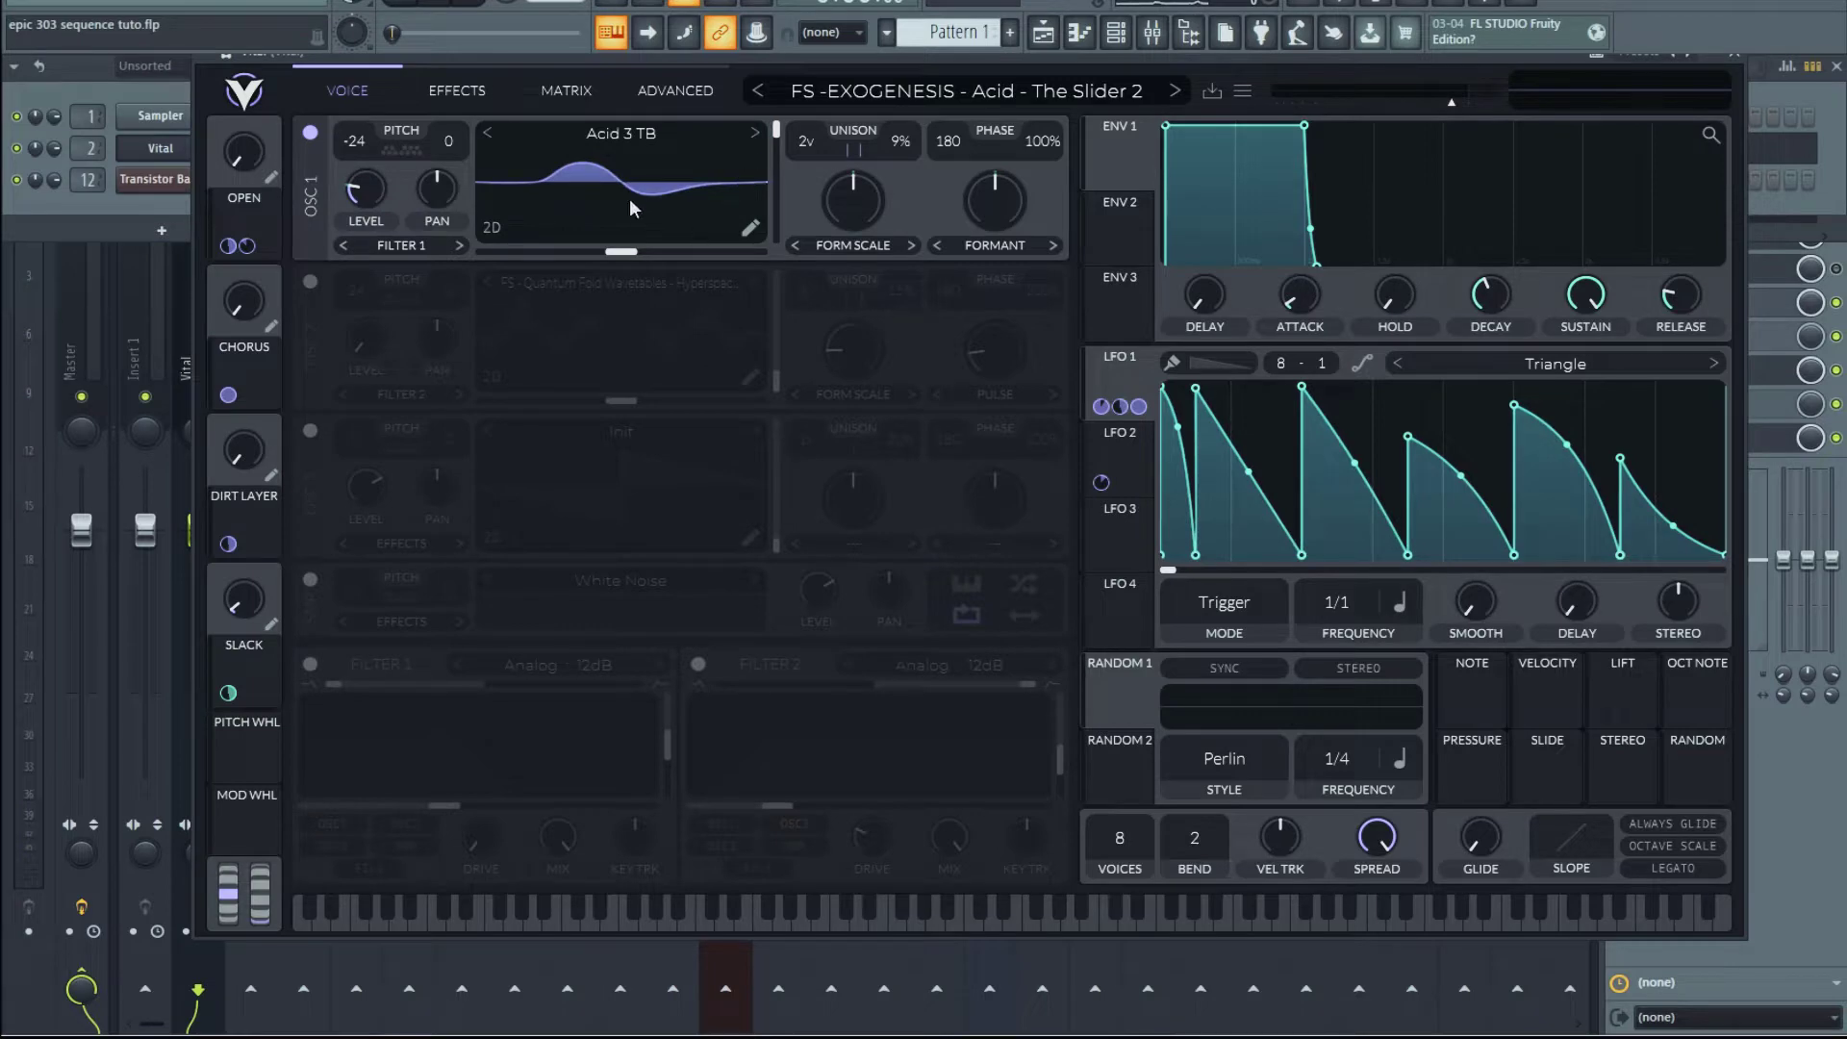
Turn off the Chorus, Compressor, Delay, Distortion and Eq effects, and return to the voice settings.
left_click(464, 102)
left_click(309, 131)
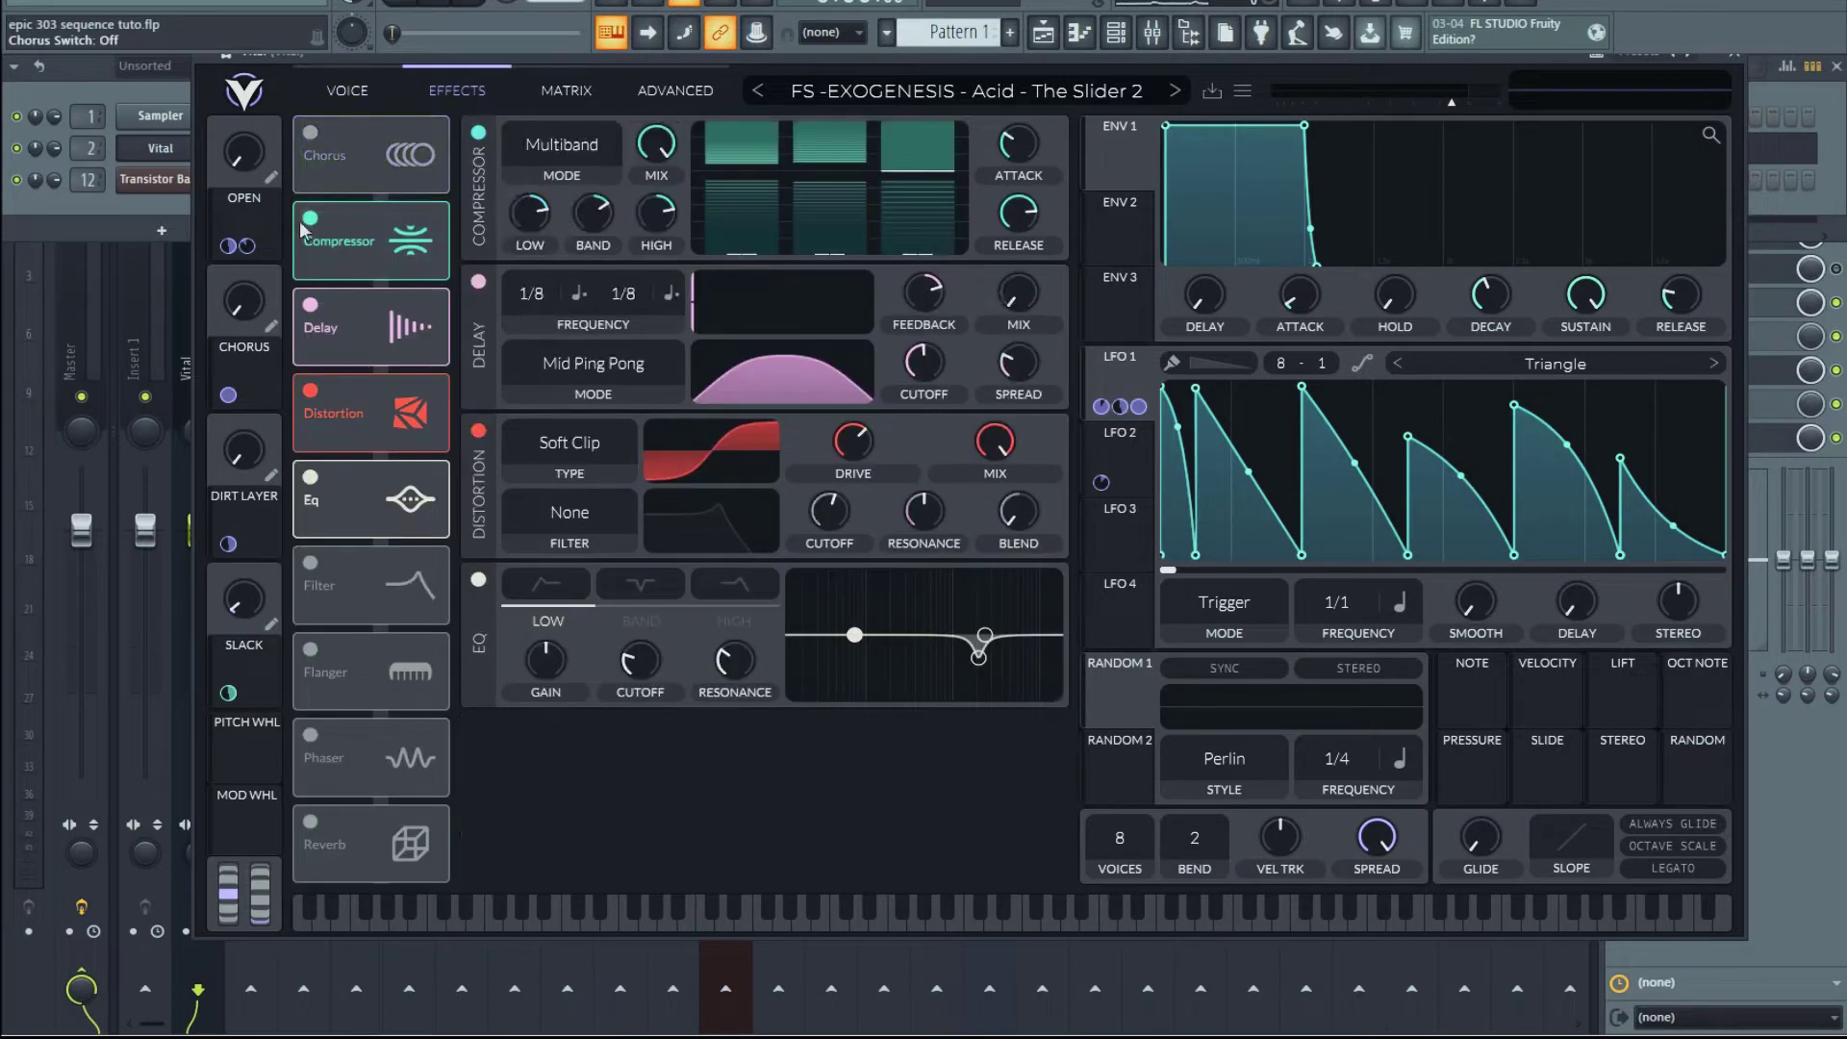
left_click(310, 218)
left_click(310, 304)
left_click(310, 390)
left_click(310, 478)
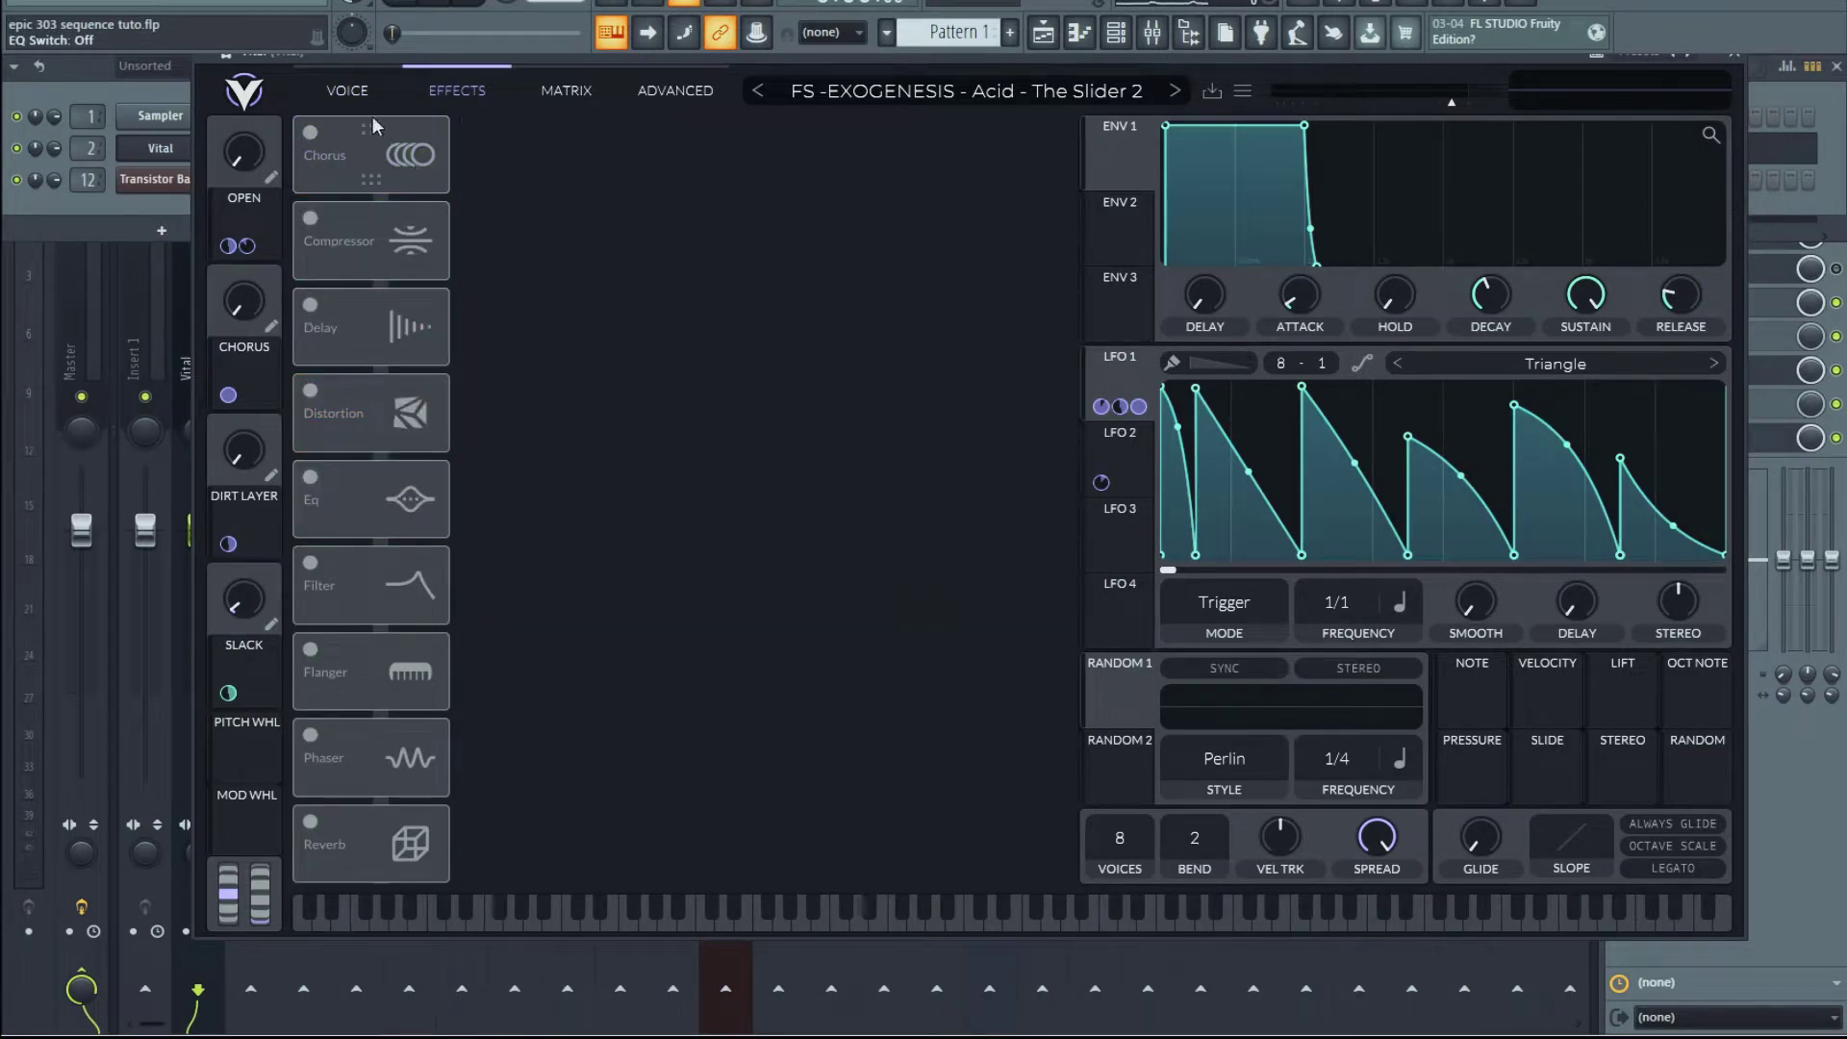
left_click(348, 92)
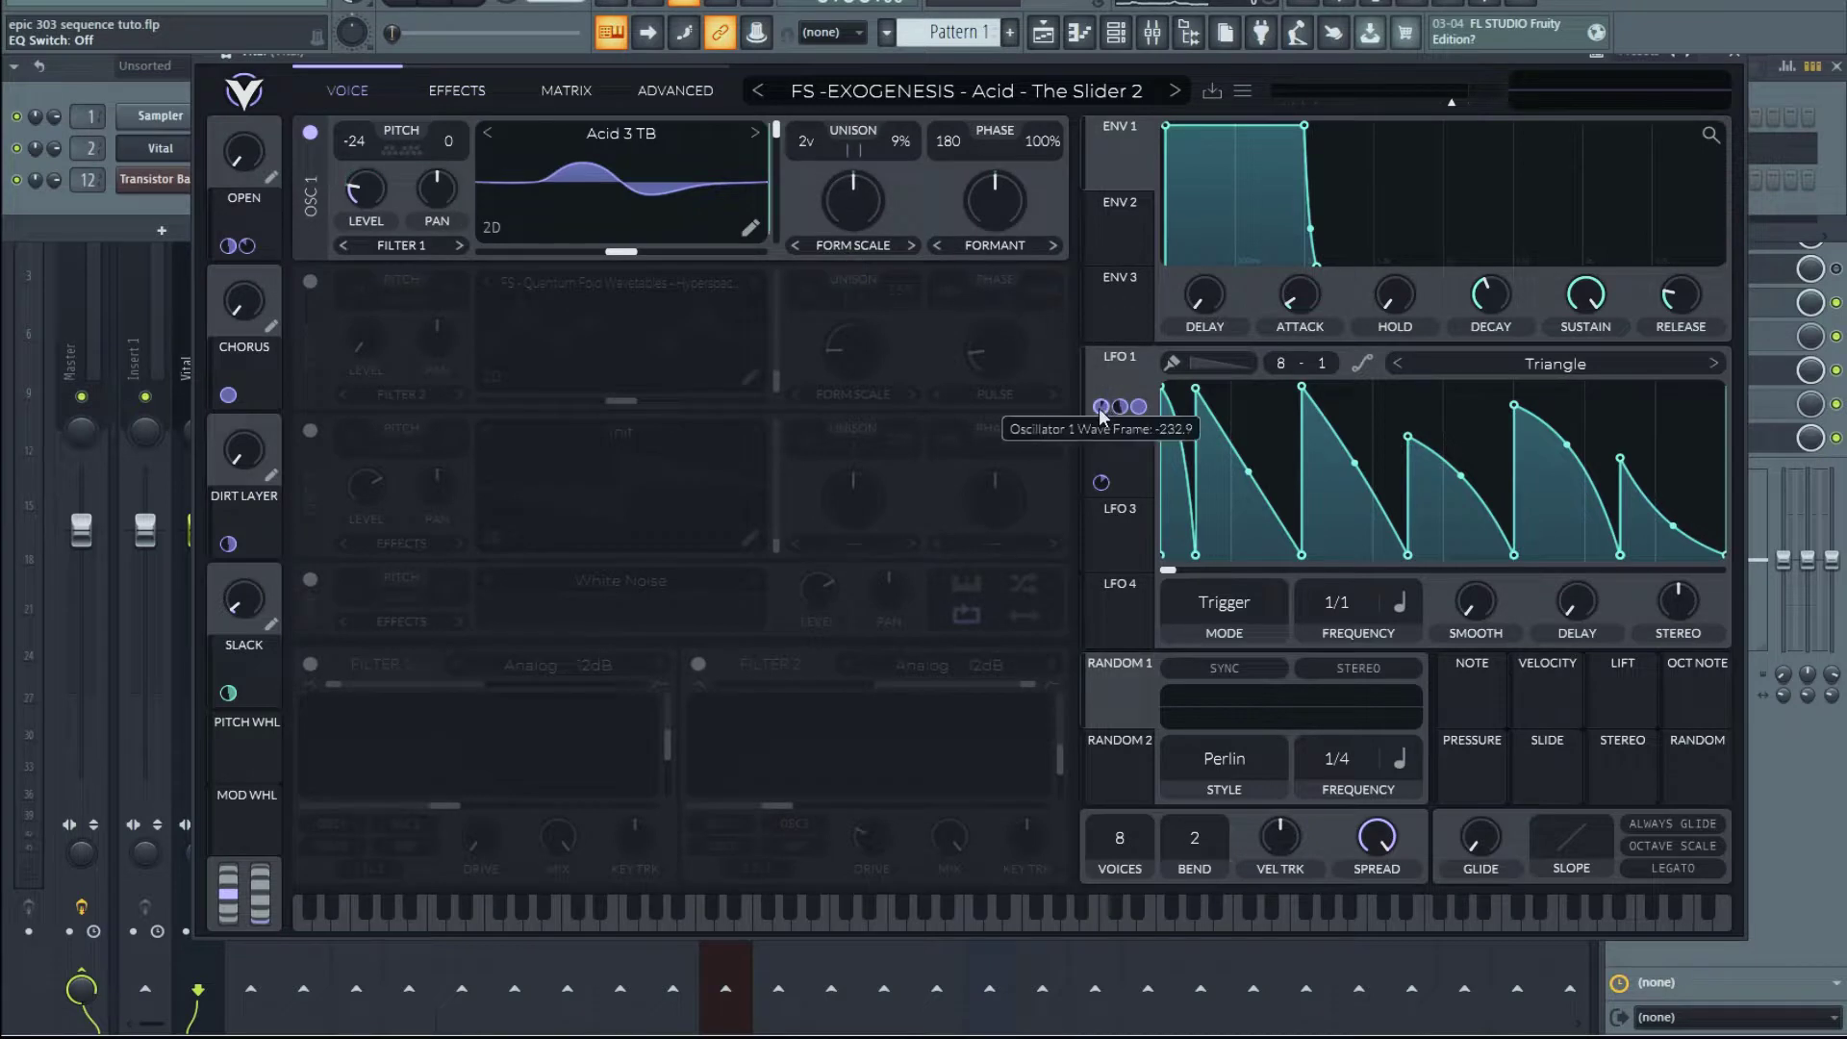
Raise oscillator 1's level and sweep its wave frame through the Acid 3 TB wavetable.
mouse_move(379, 198)
left_click_drag(383, 204, 383, 204)
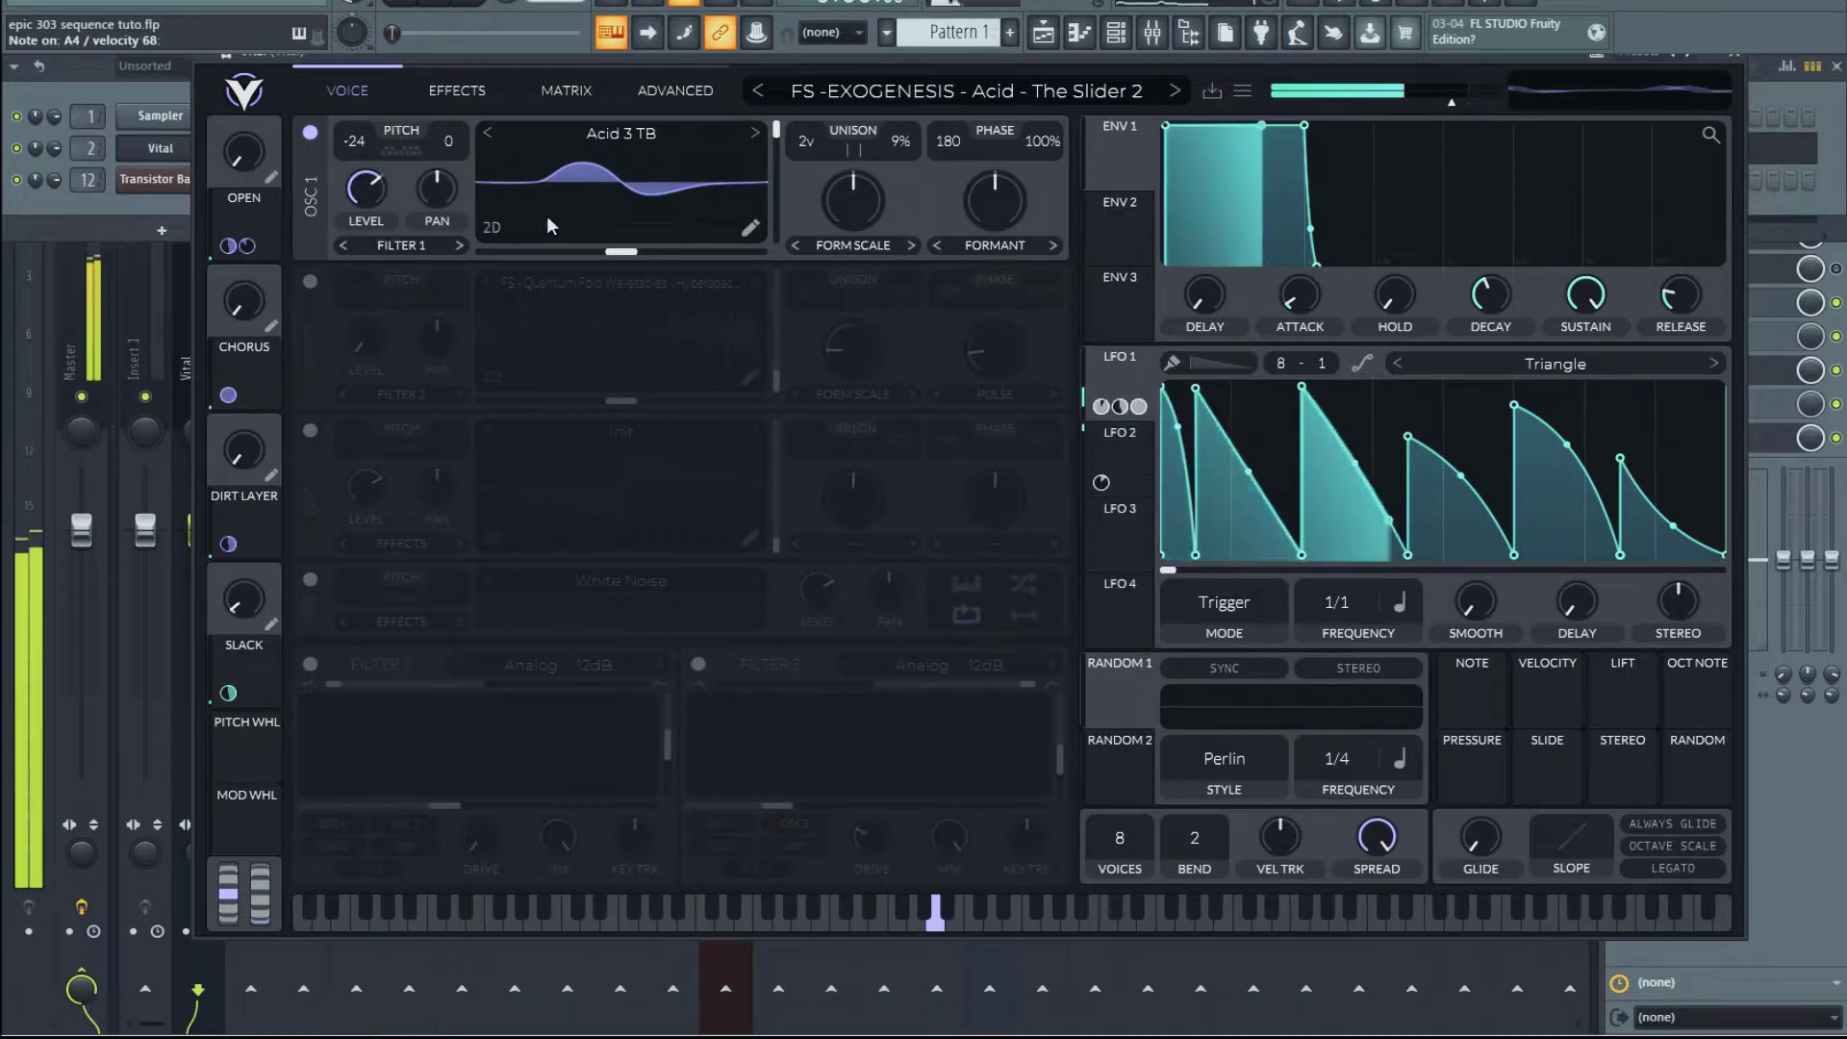
left_click_drag(776, 140, 748, 288)
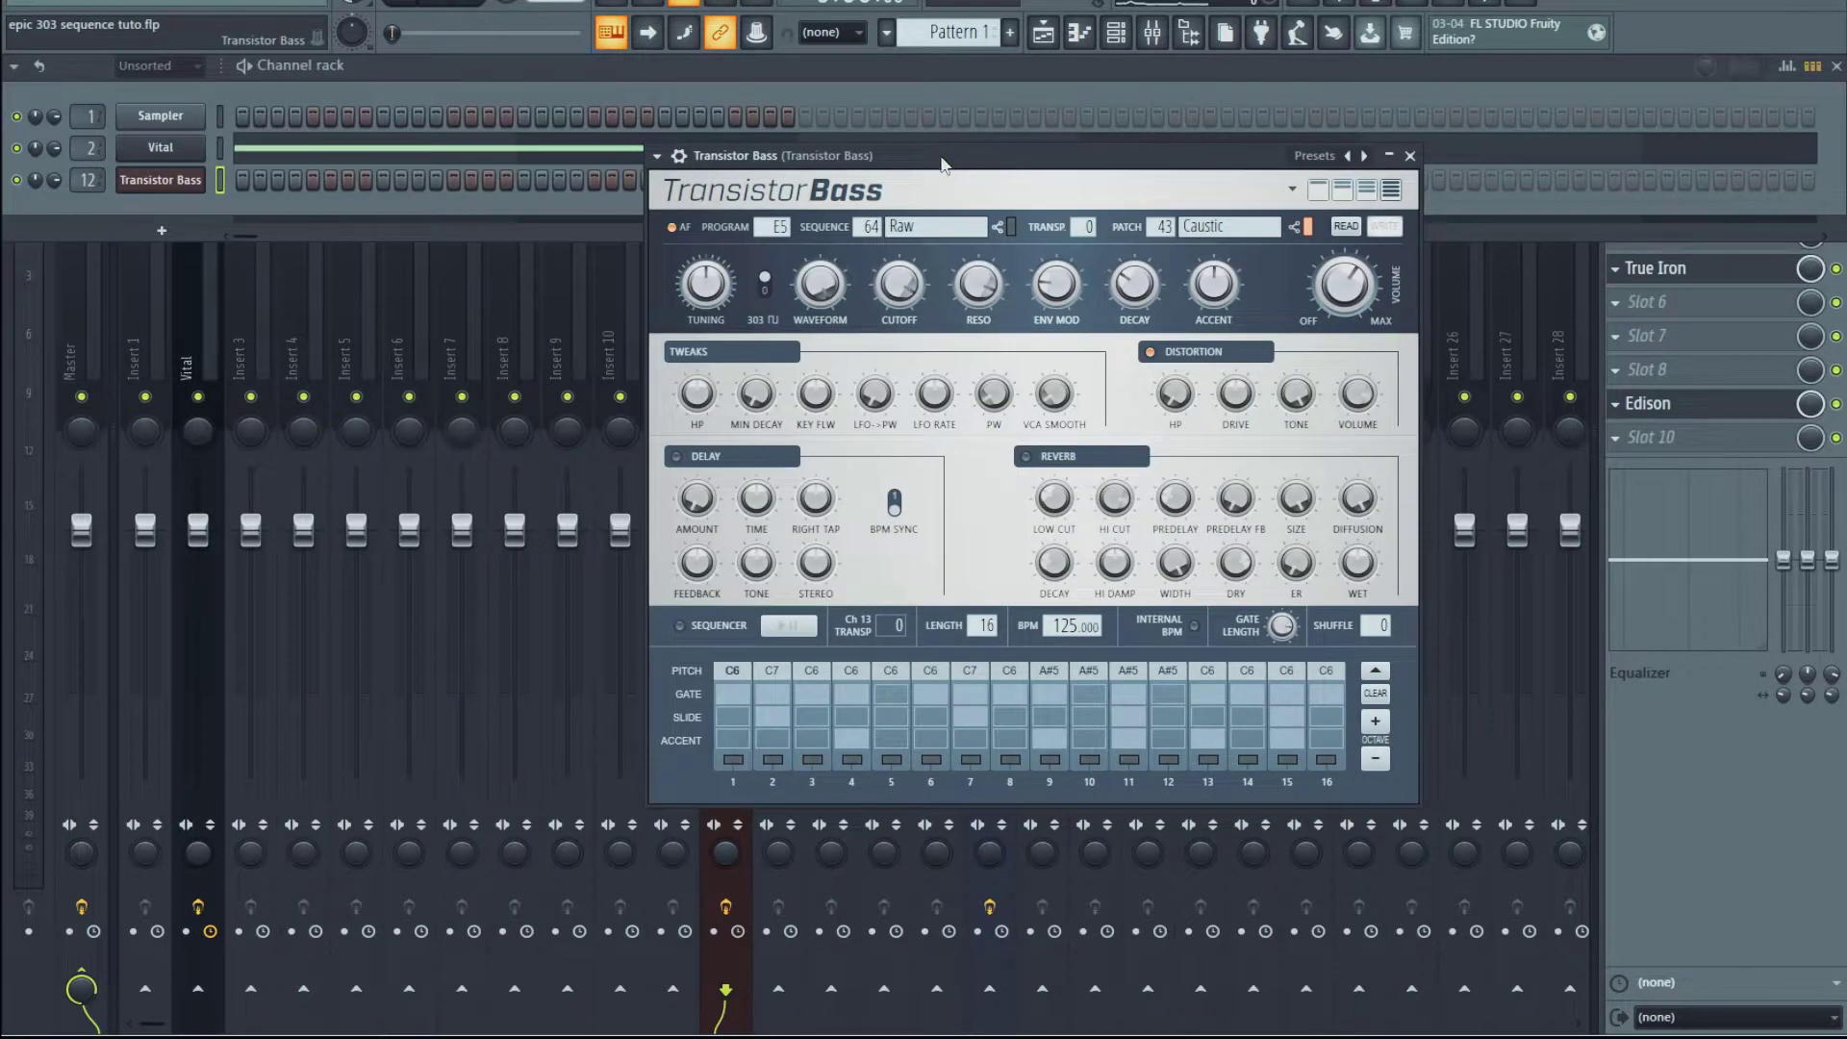
In Transistor Bass, choose patch 46 Calm with the delay turned off and the distortion turned on.
left_click_drag(956, 159, 881, 139)
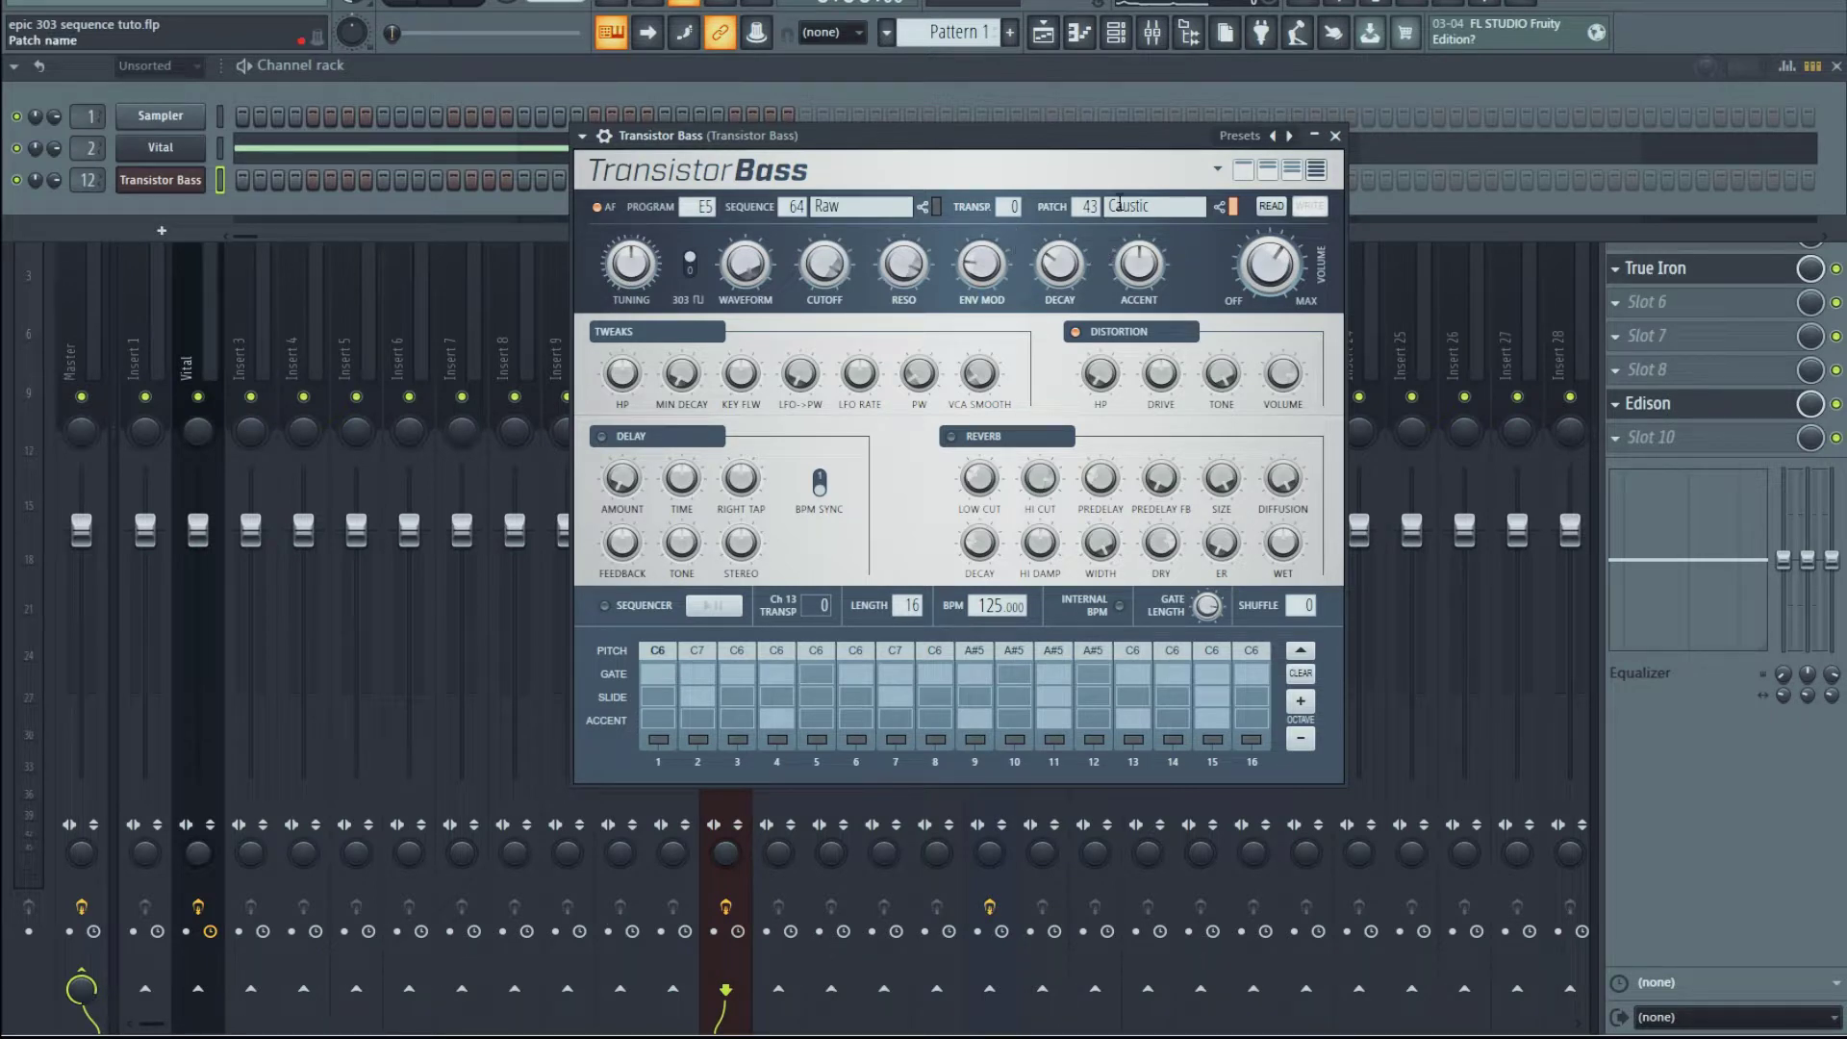
scroll(1091, 209, "up", 1)
scroll(1090, 210, "up", 1)
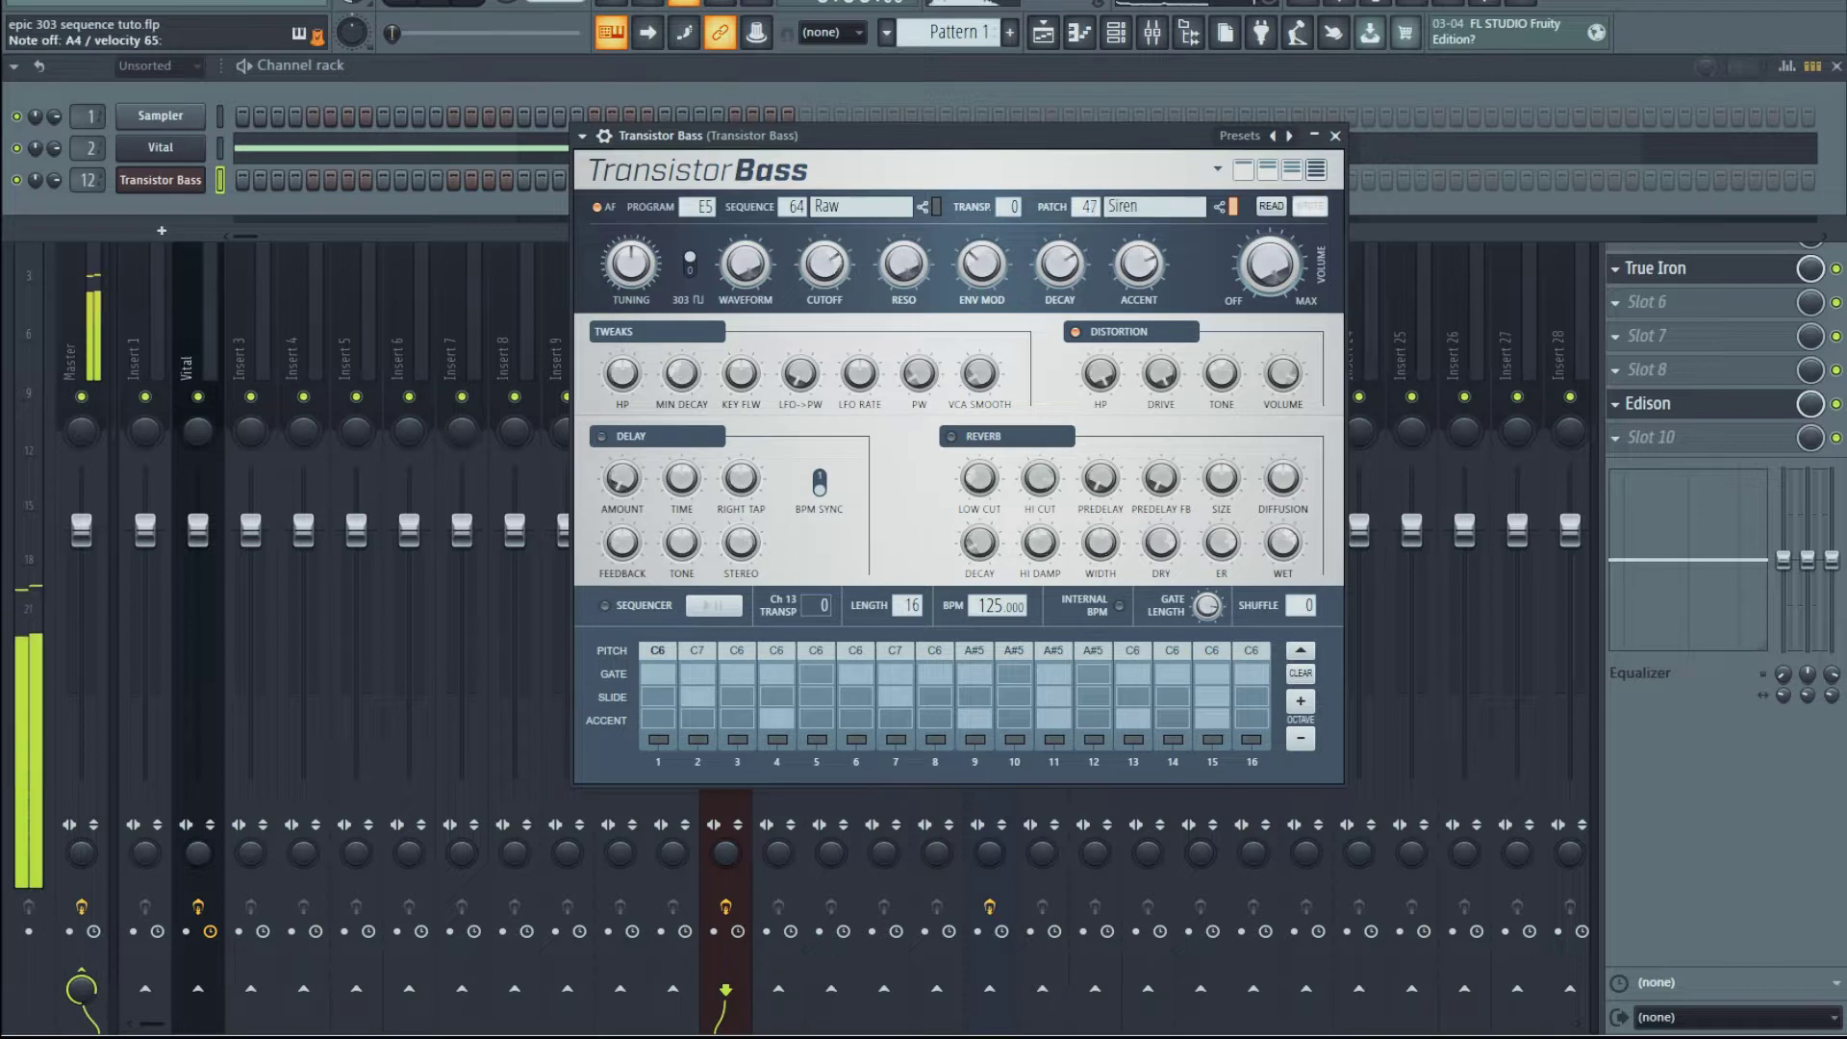
scroll(1090, 207, "up", 1)
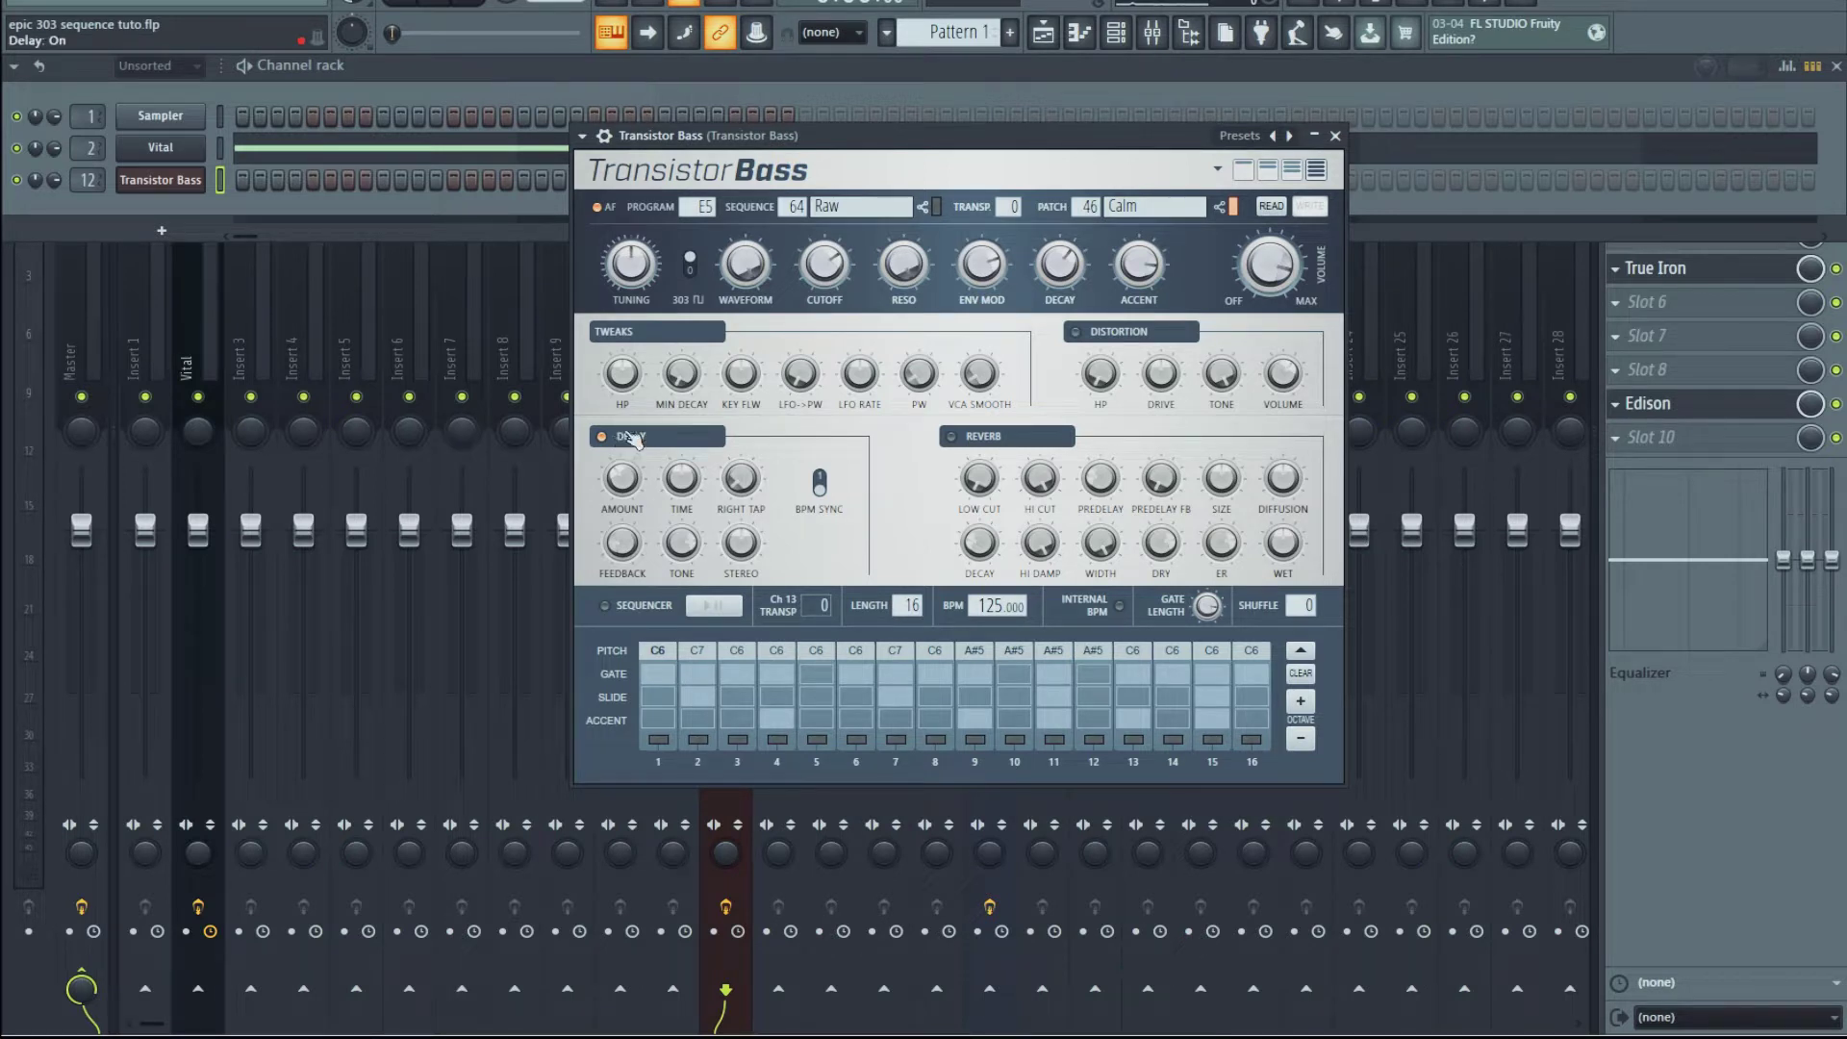
left_click(603, 437)
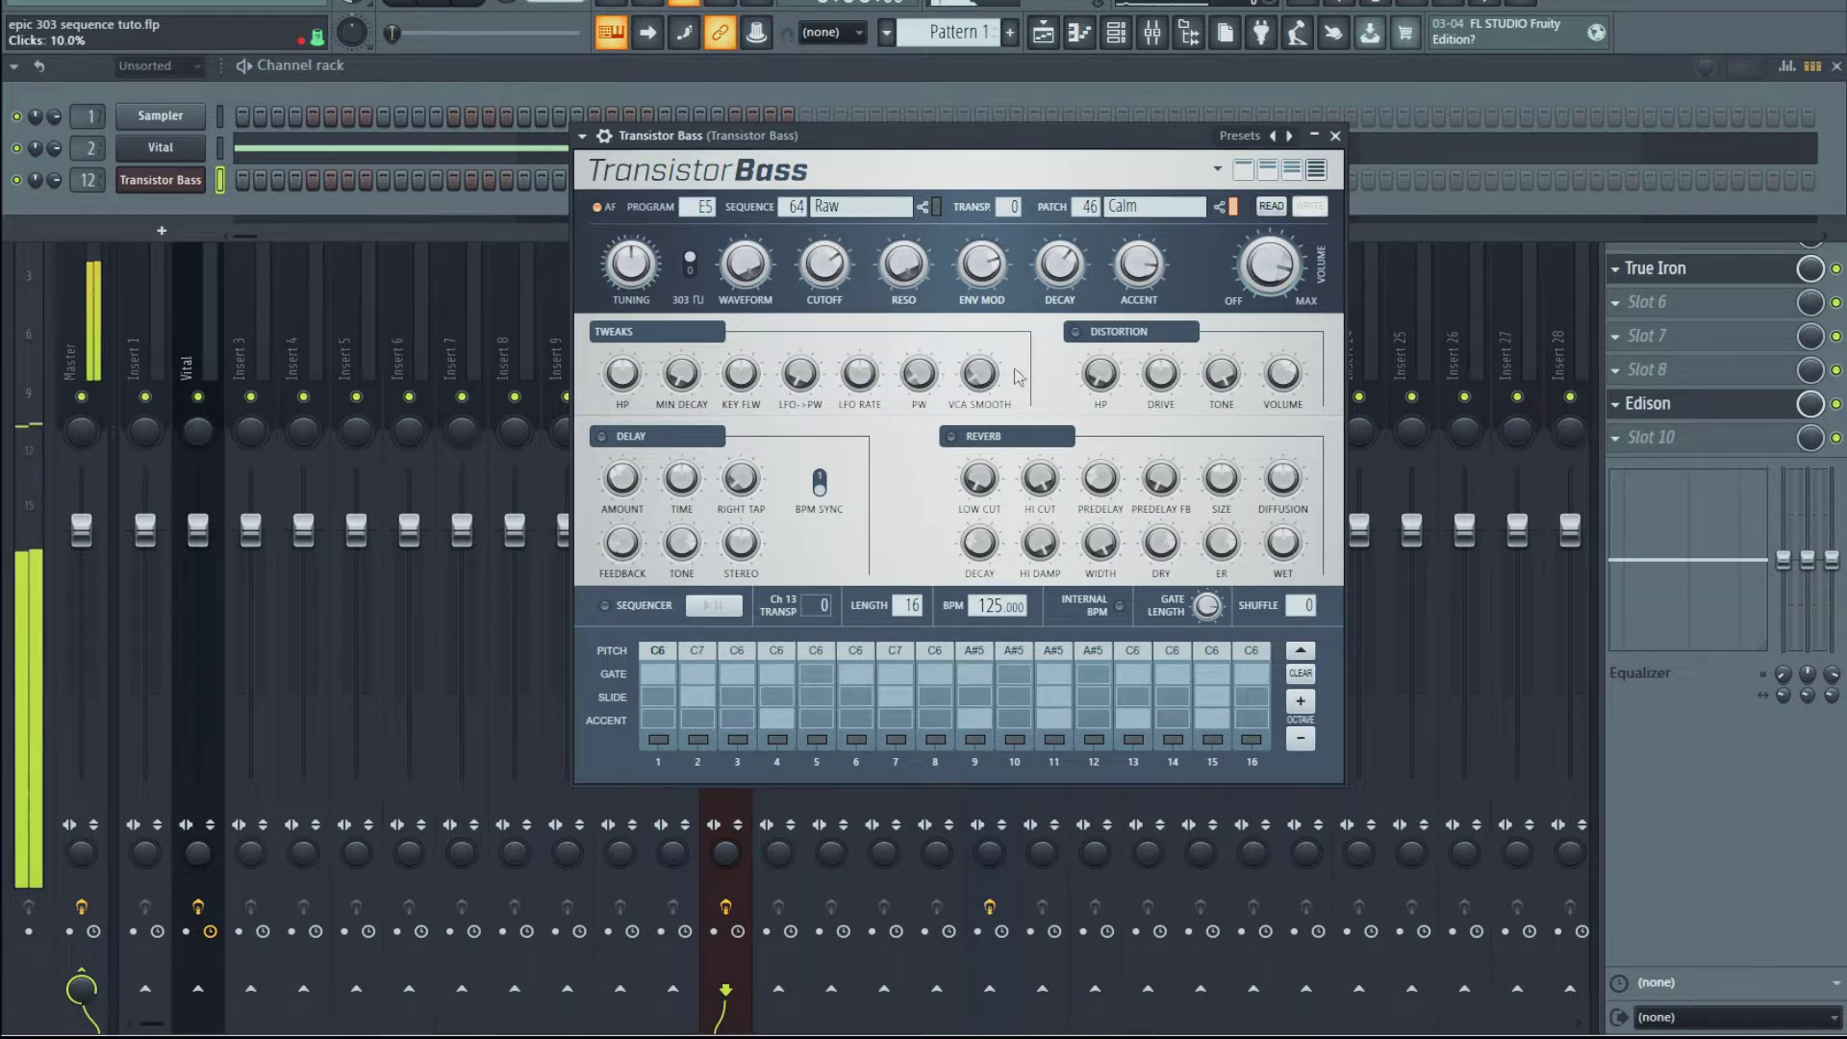
left_click(1077, 332)
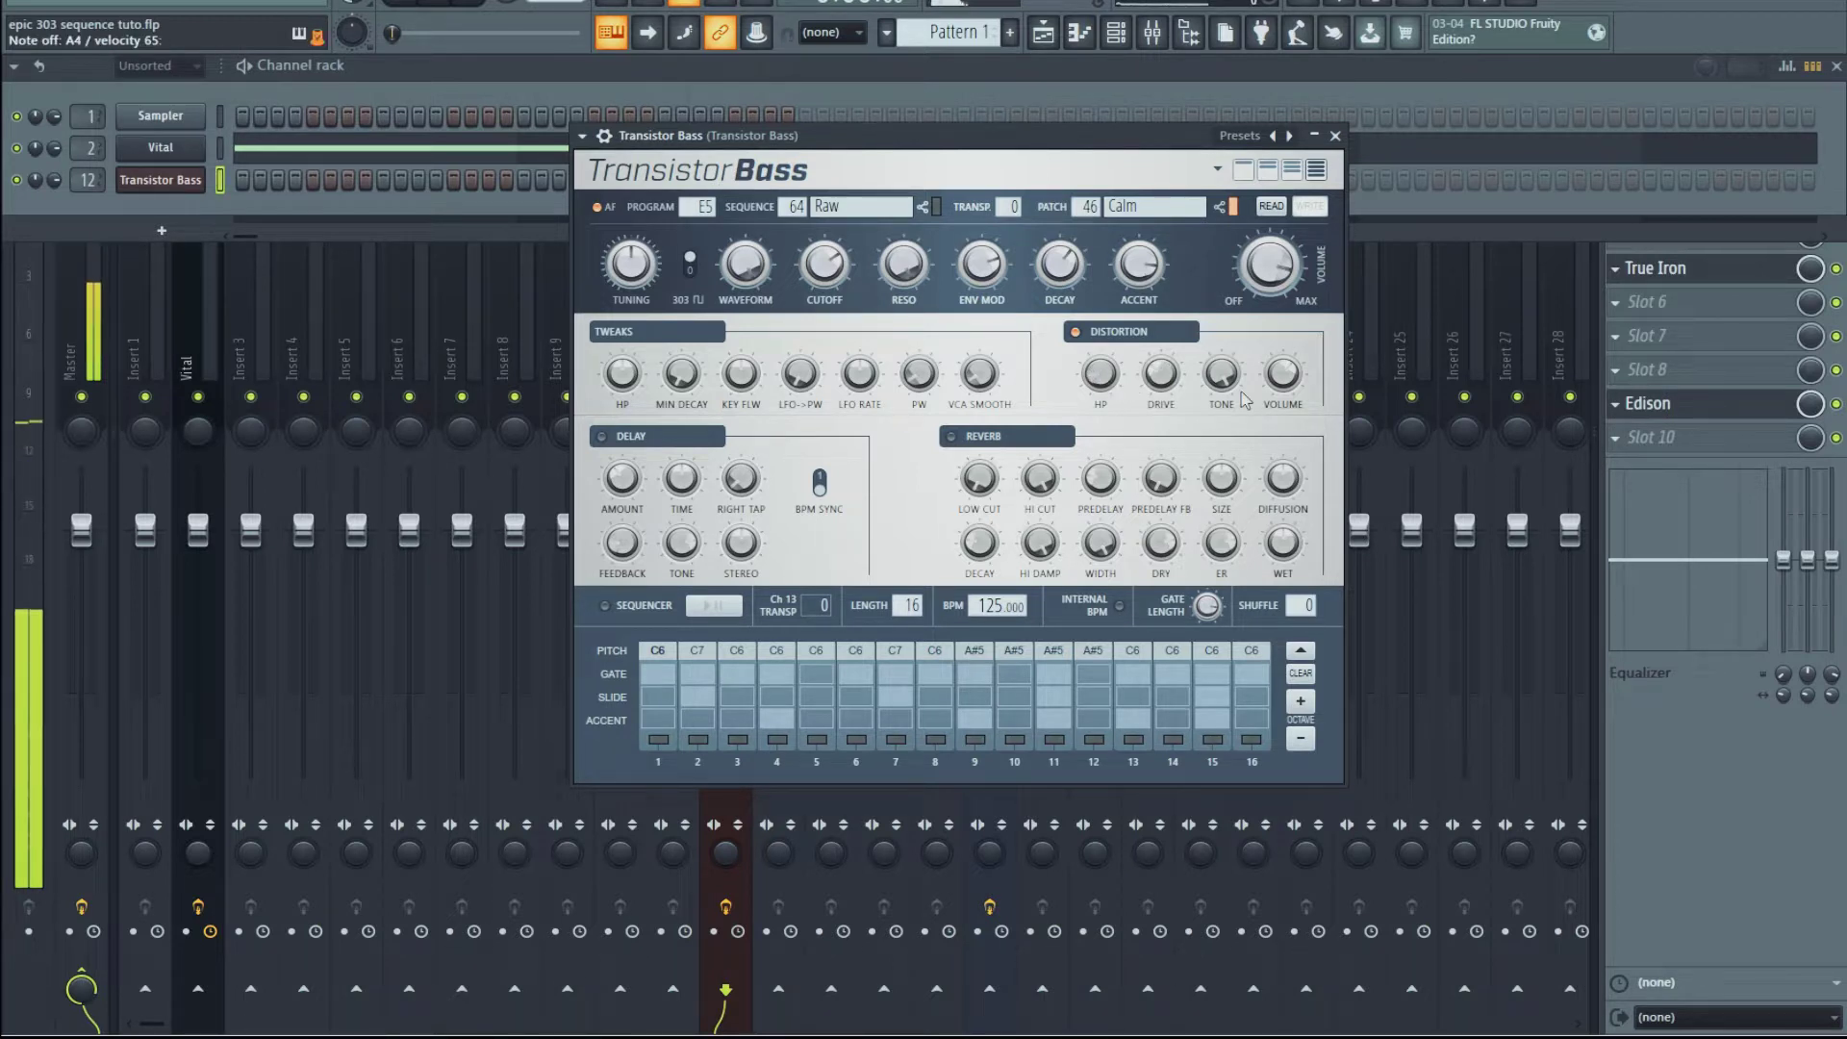
Examine the True Iron settings on the Transistor Bass mixer track.
left_click(1709, 405)
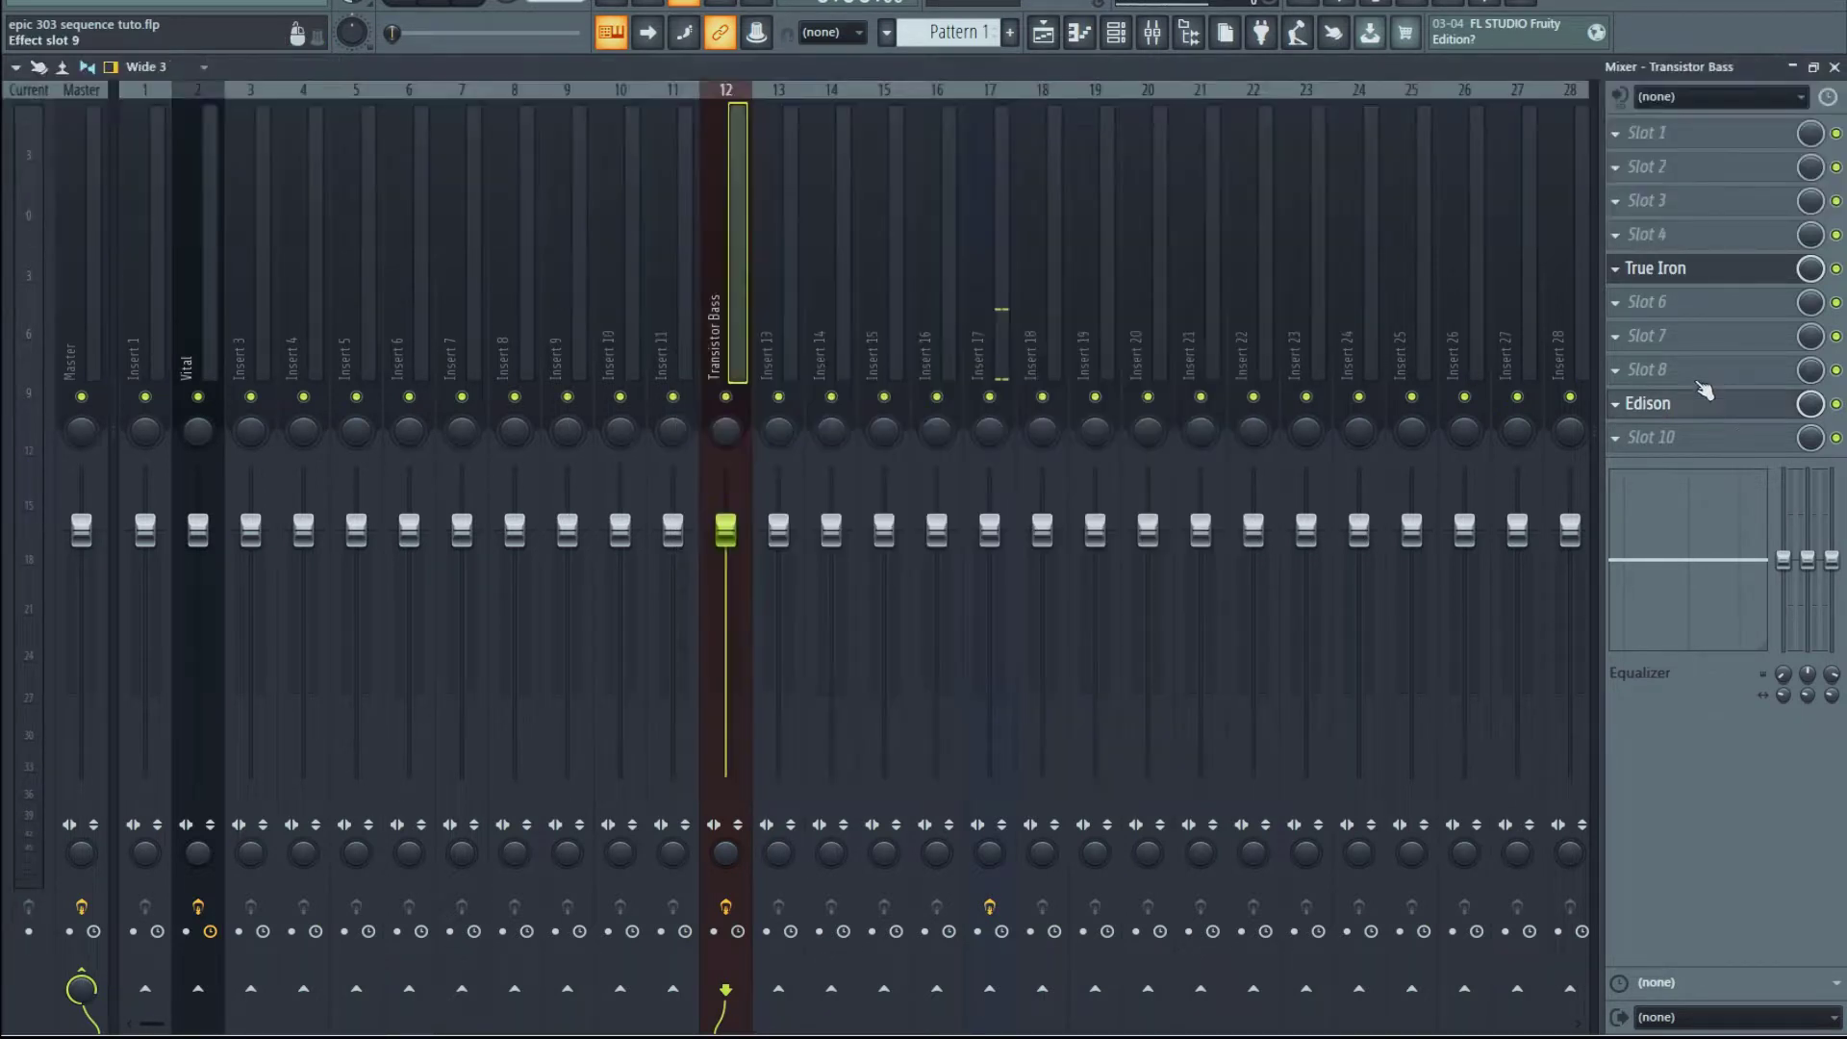
left_click(1701, 276)
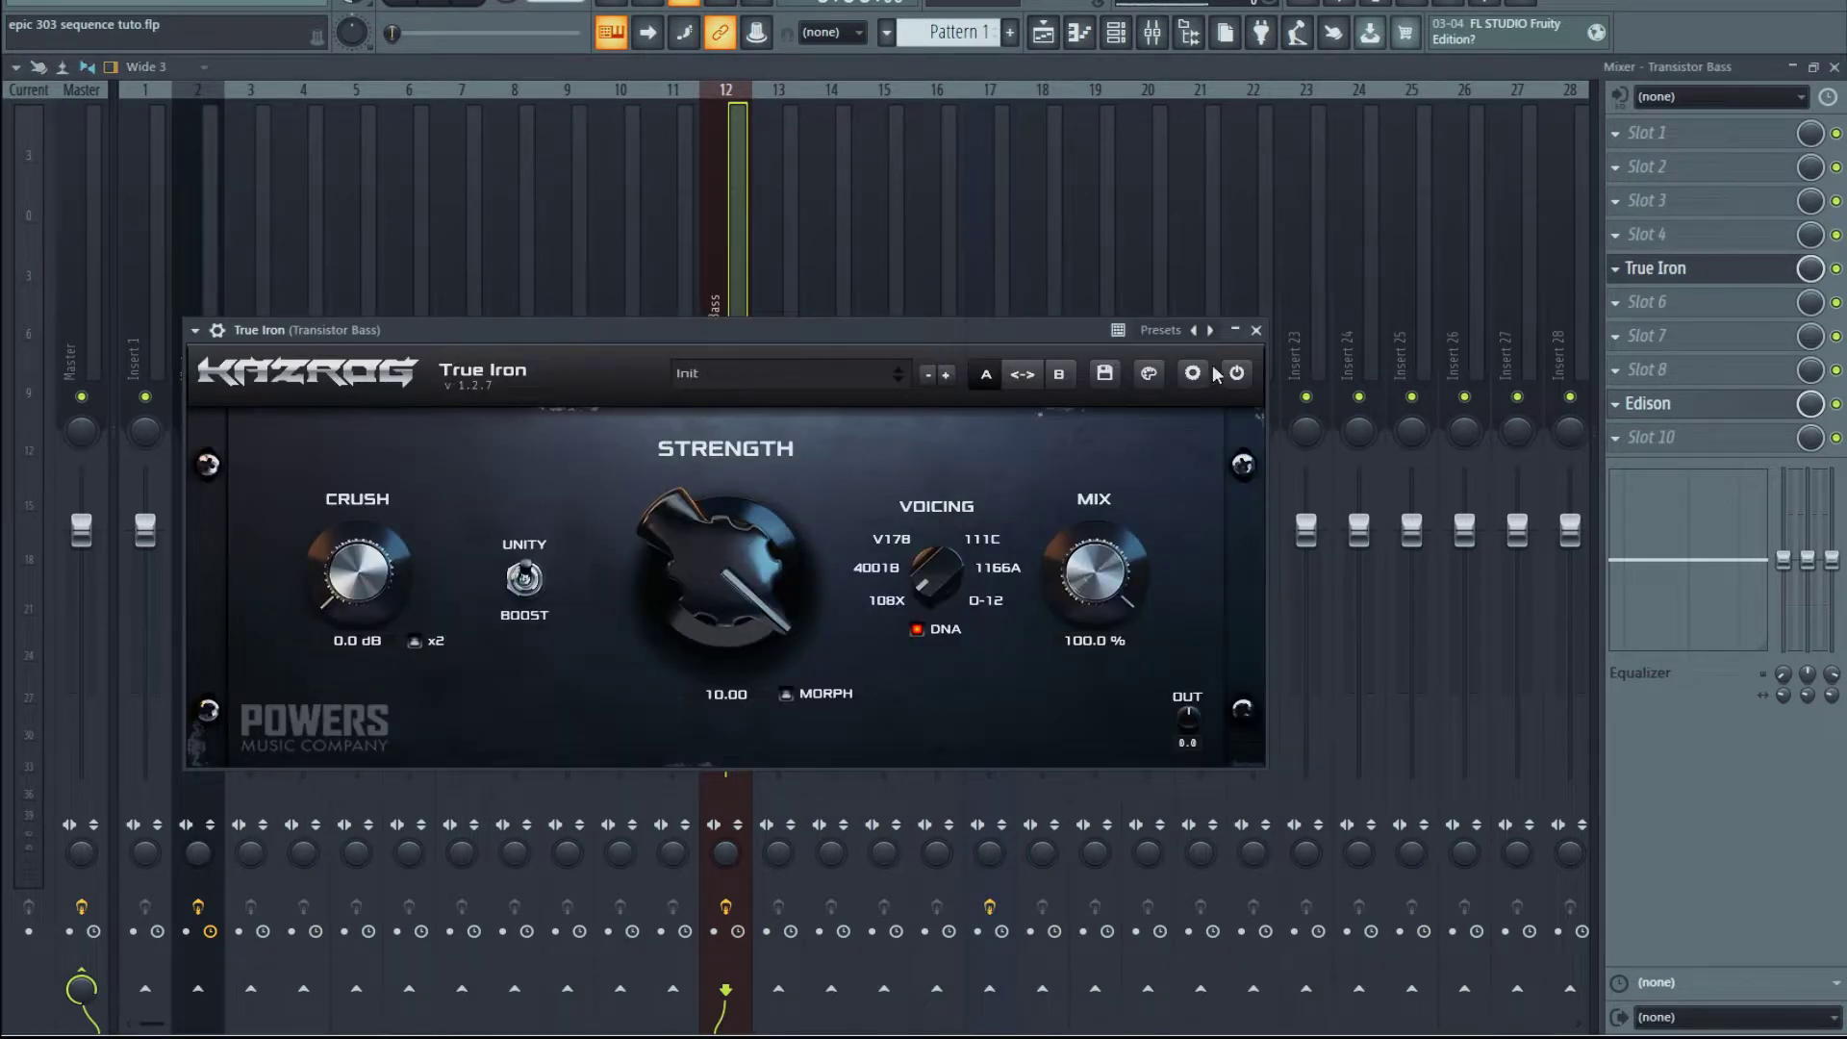
left_click(1256, 330)
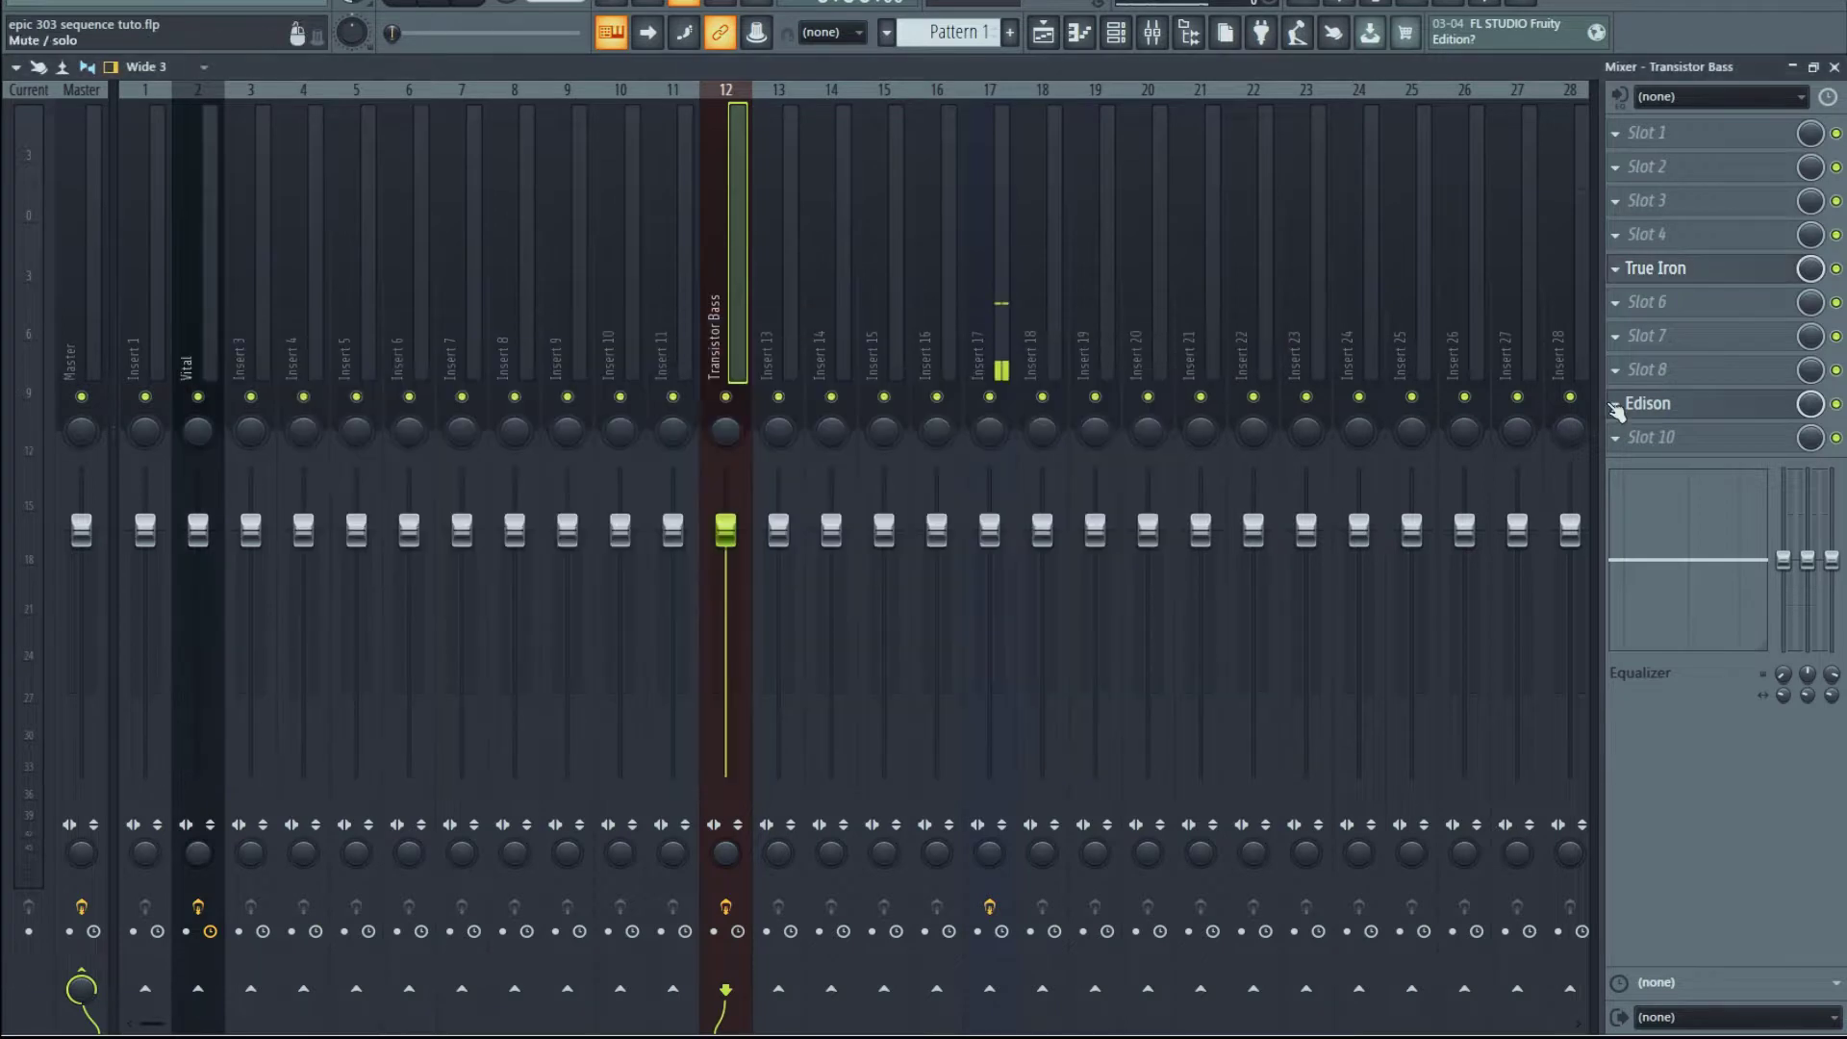
Clear the existing sample from Edison on the Transistor Bass track and arm recording on input.
left_click(1715, 412)
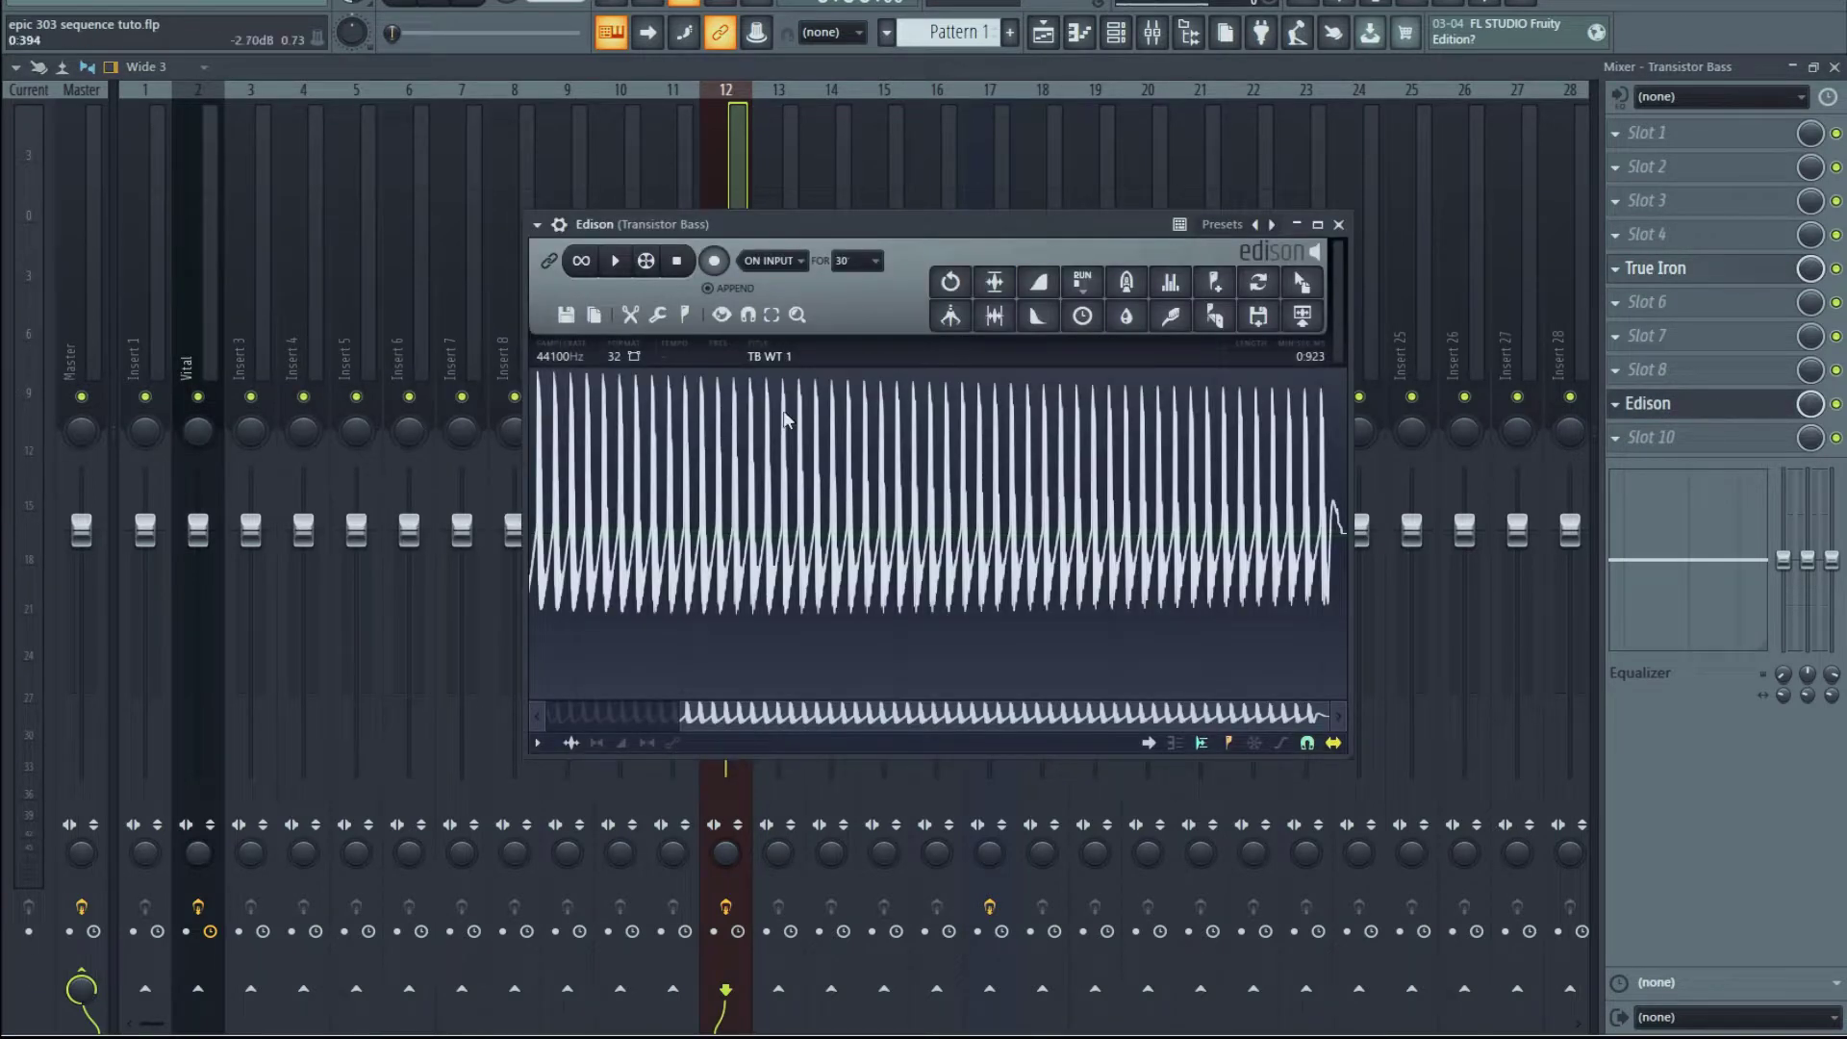
key("Delete")
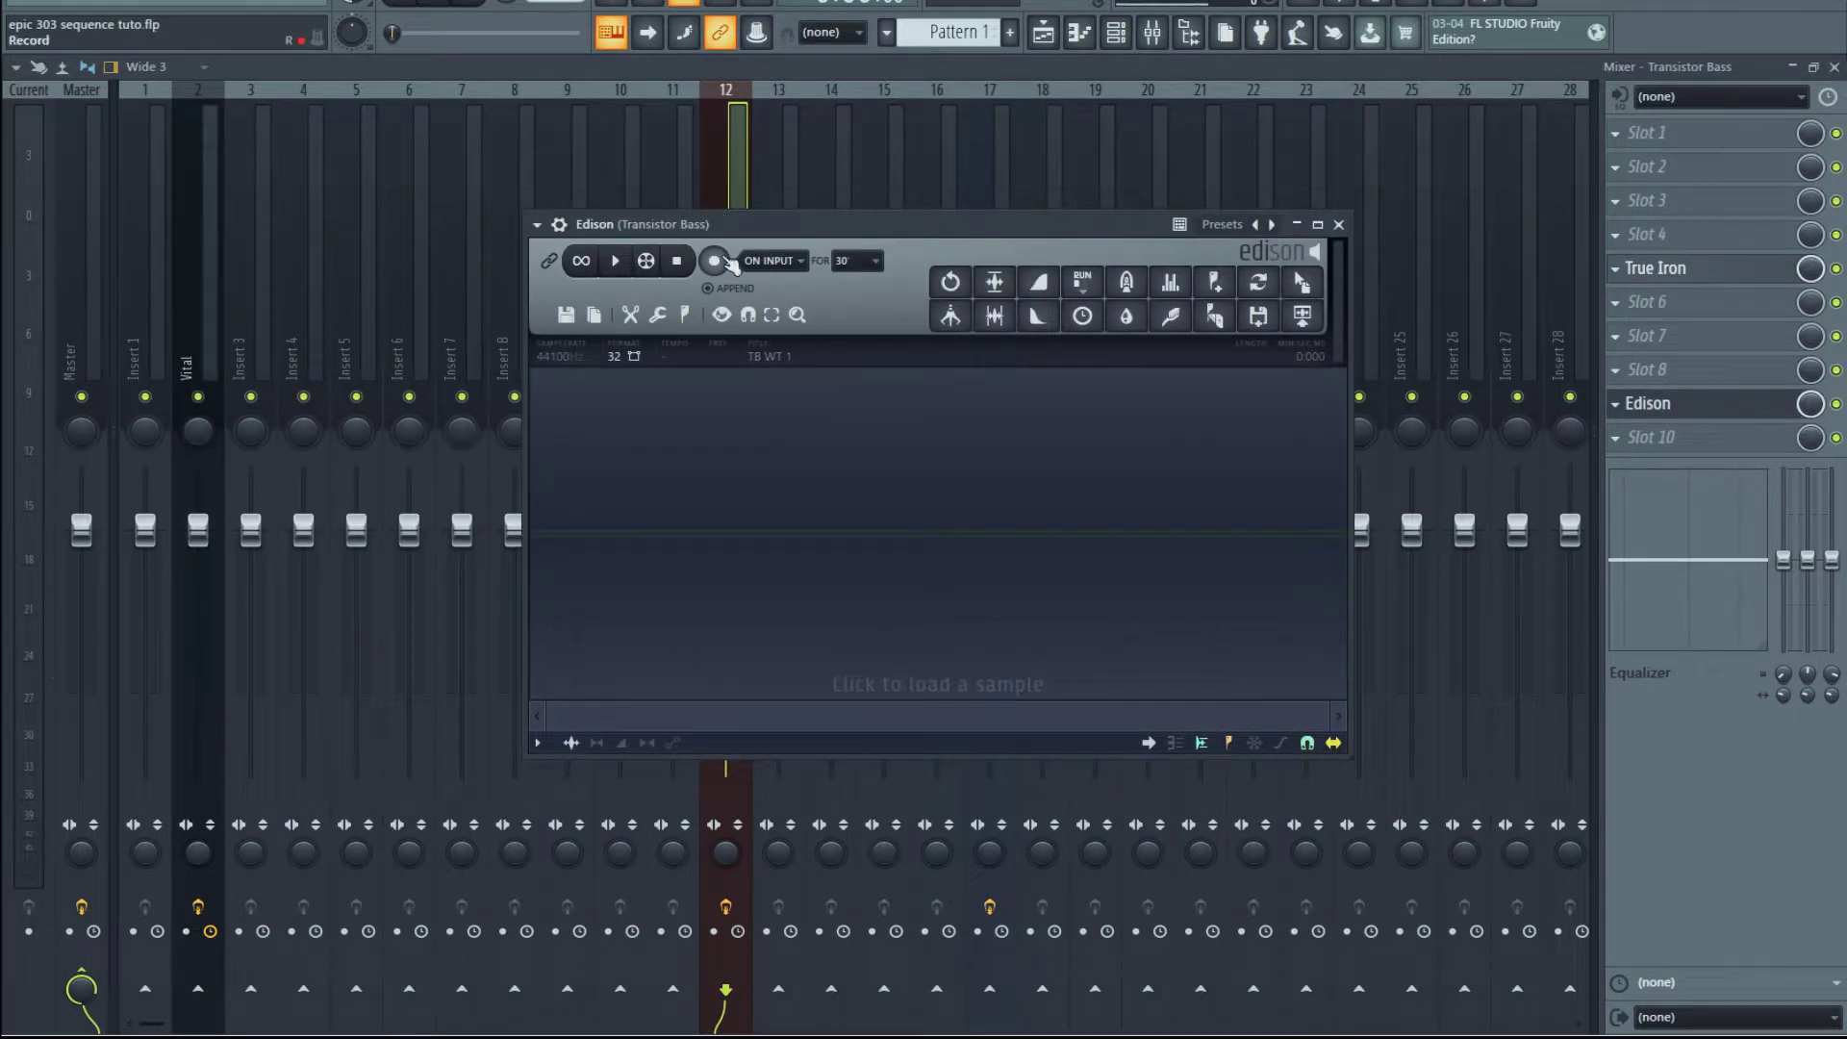
left_click(714, 261)
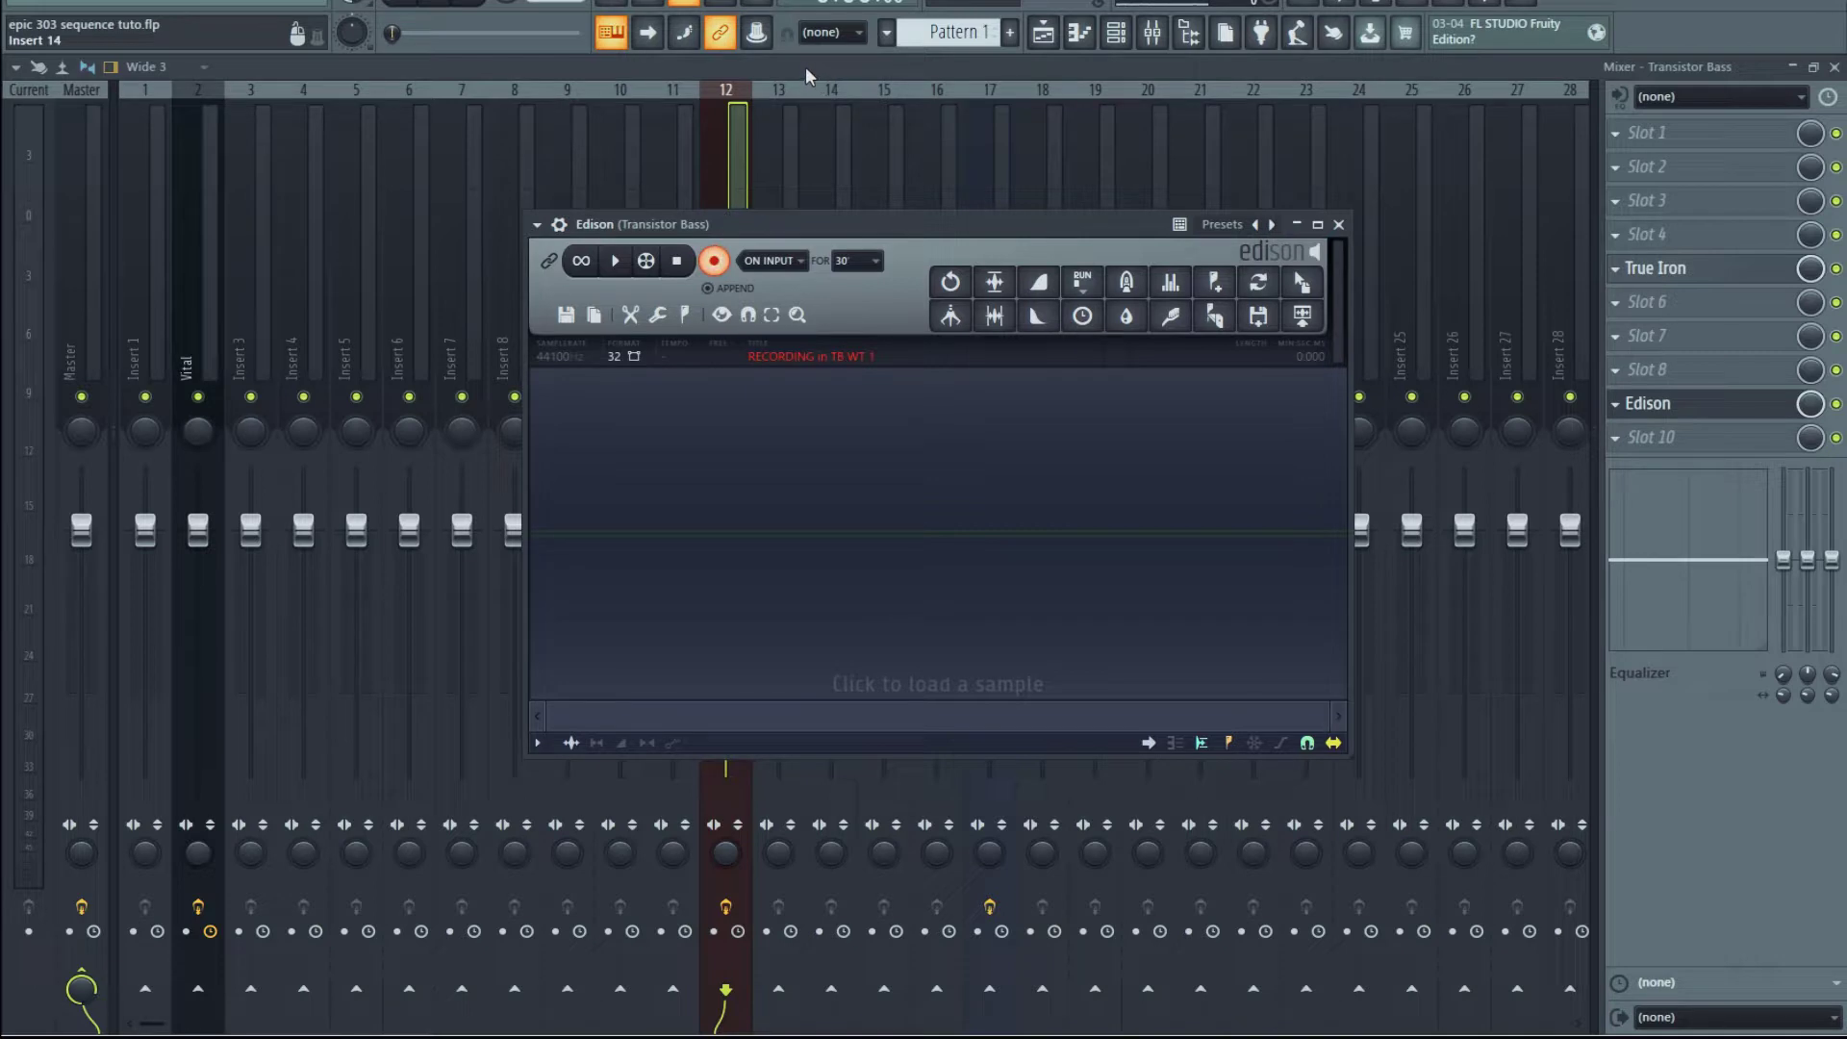
Play a Transistor Bass note to record it into Edison, and stop the recording.
key("Escape")
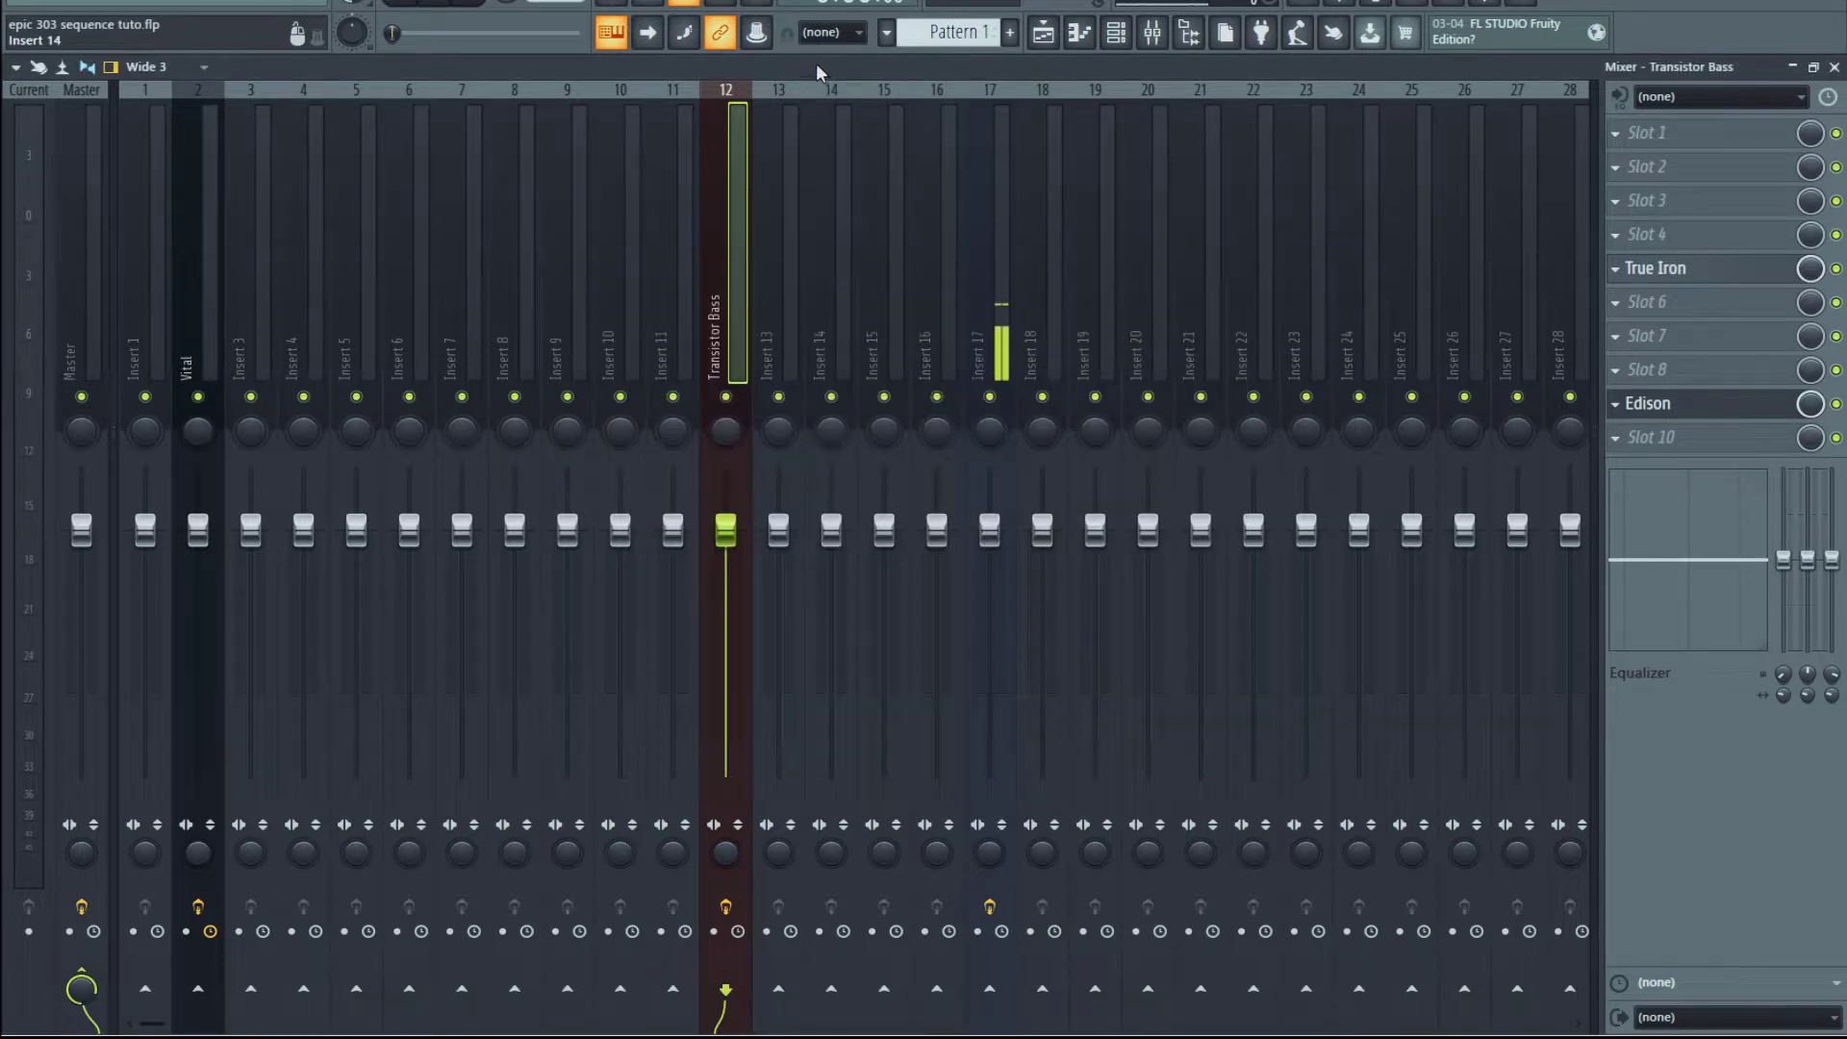
key("space")
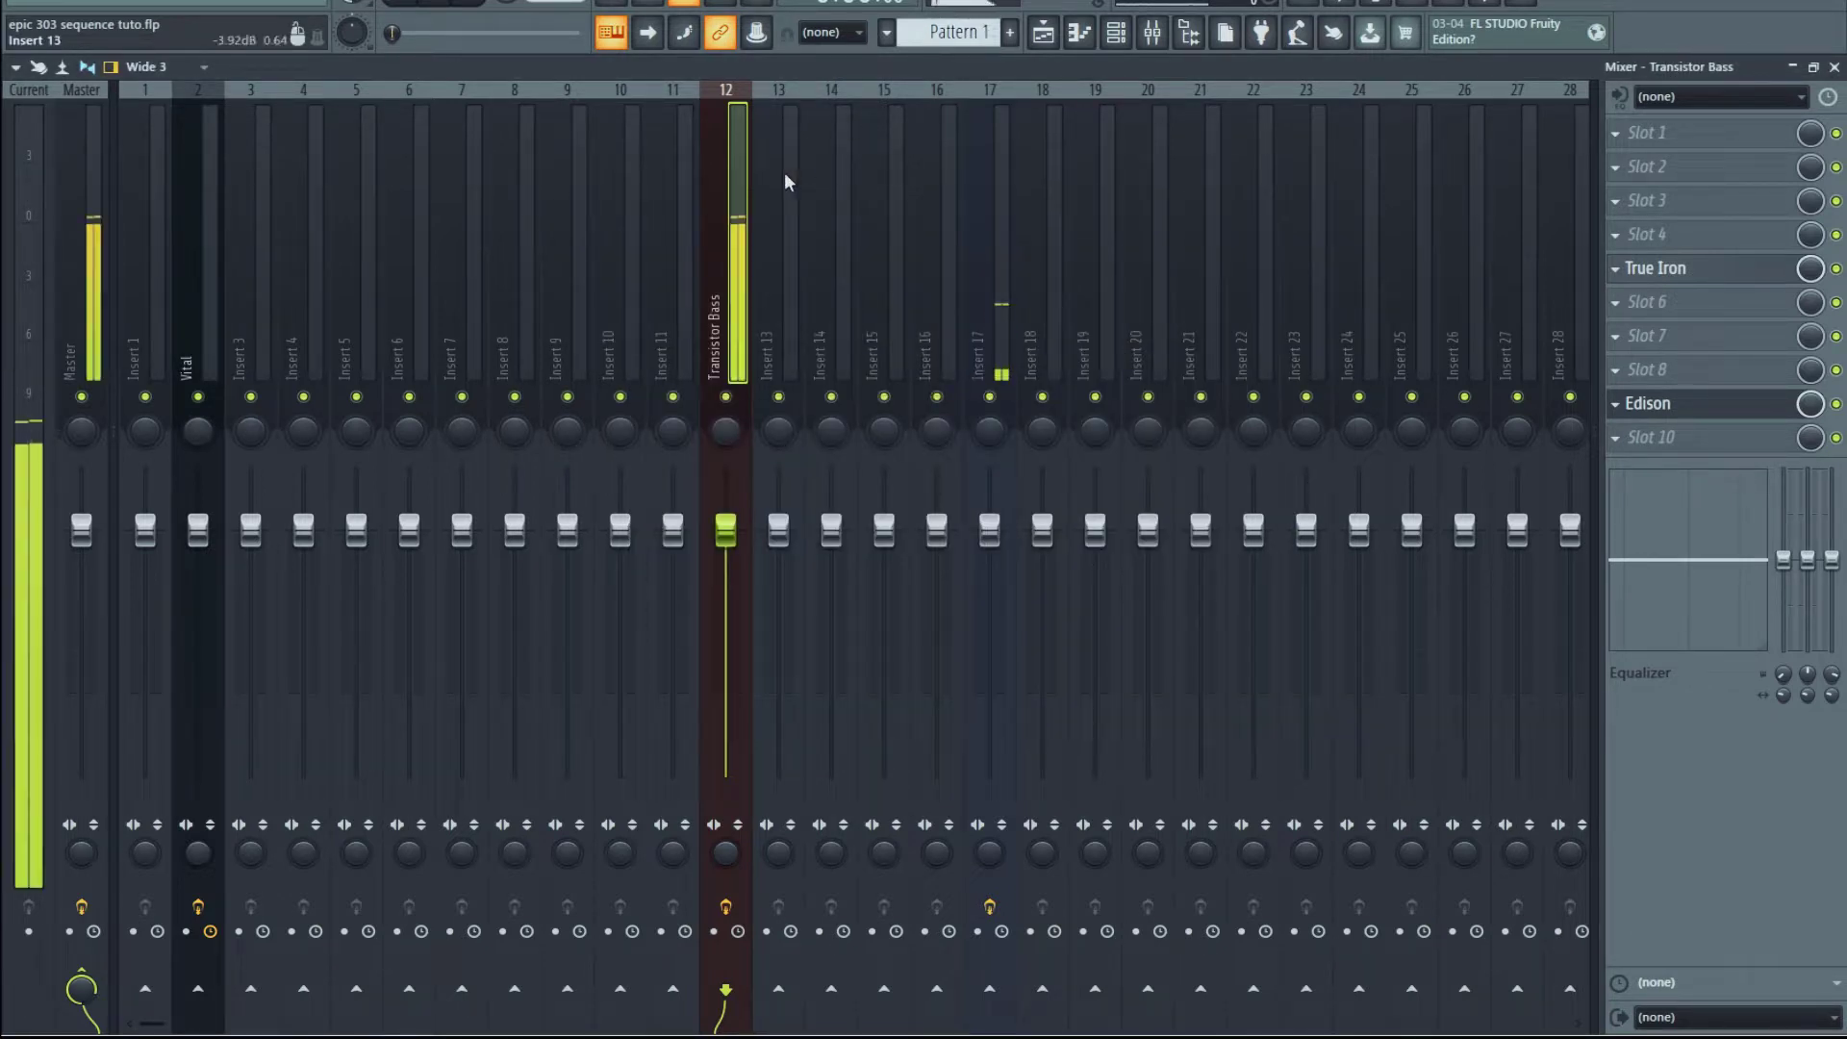
left_click(1649, 403)
left_click(680, 262)
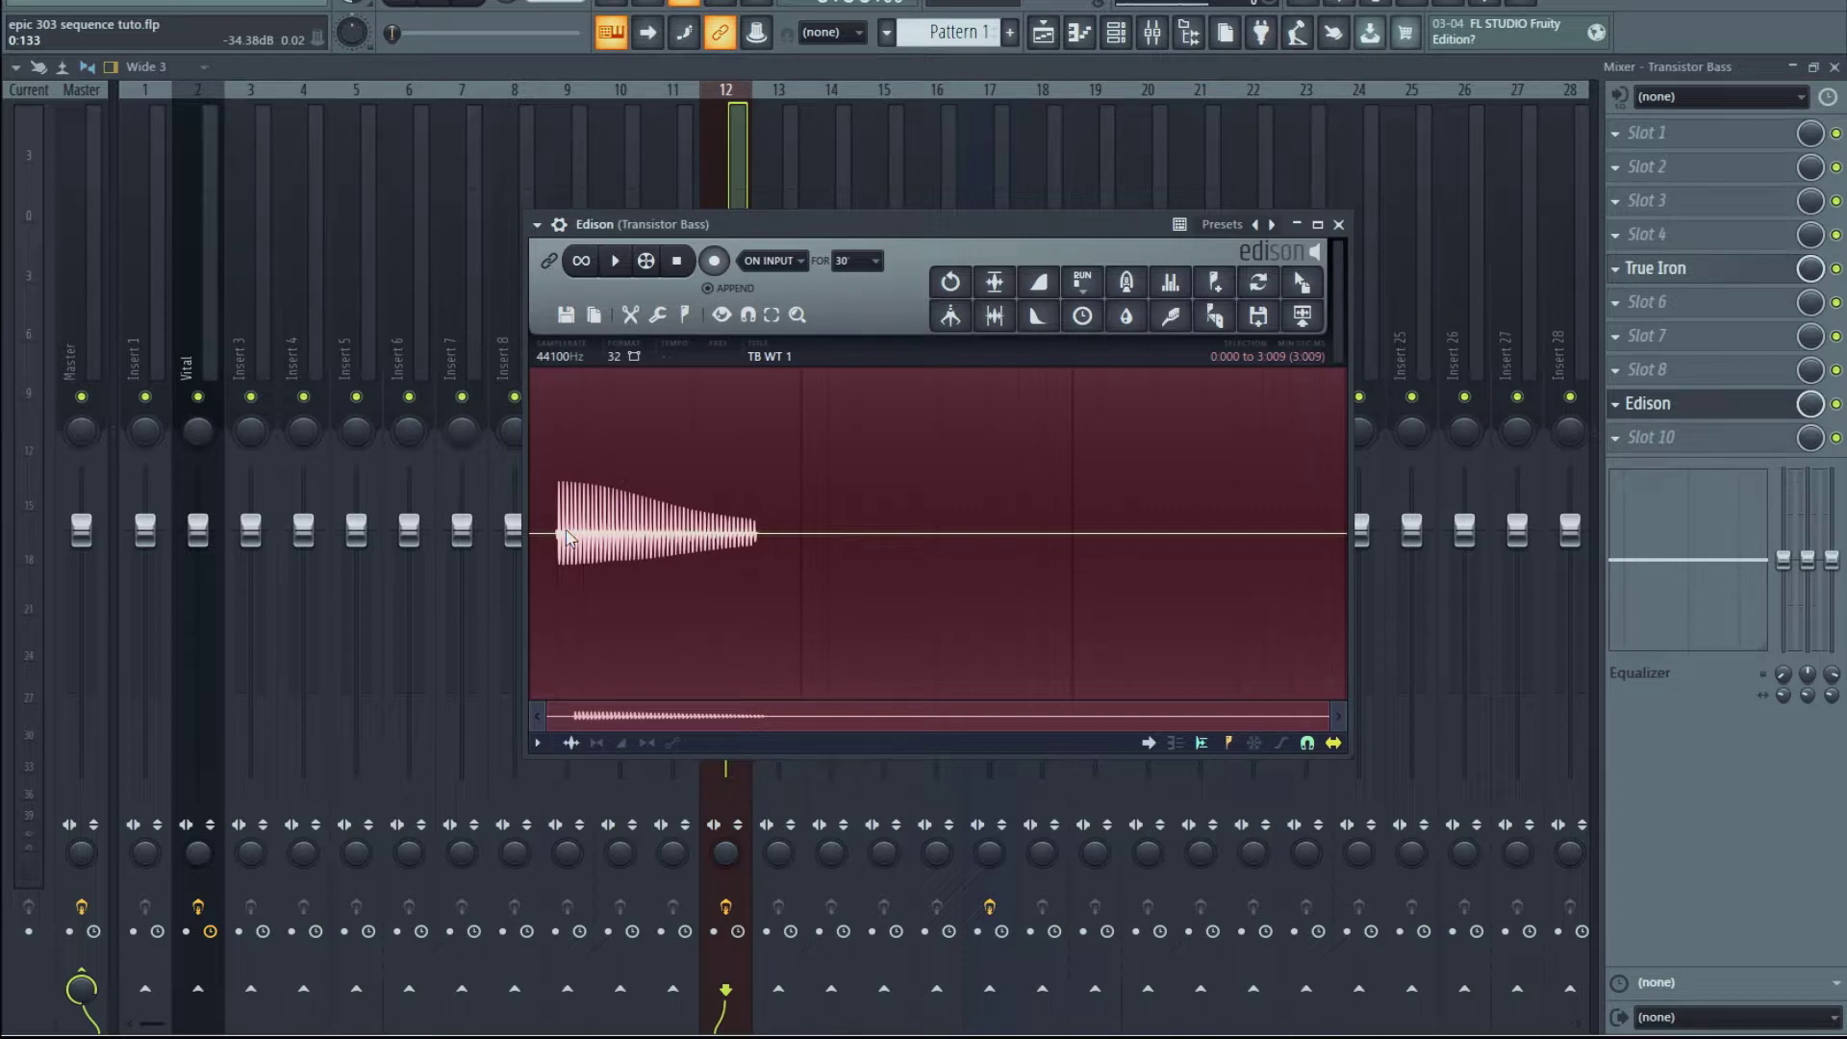
Load the recorded TB WT 2 sample into oscillator 1 as a wavetable using the Pitch Splice option.
scroll(579, 541, "up", 1)
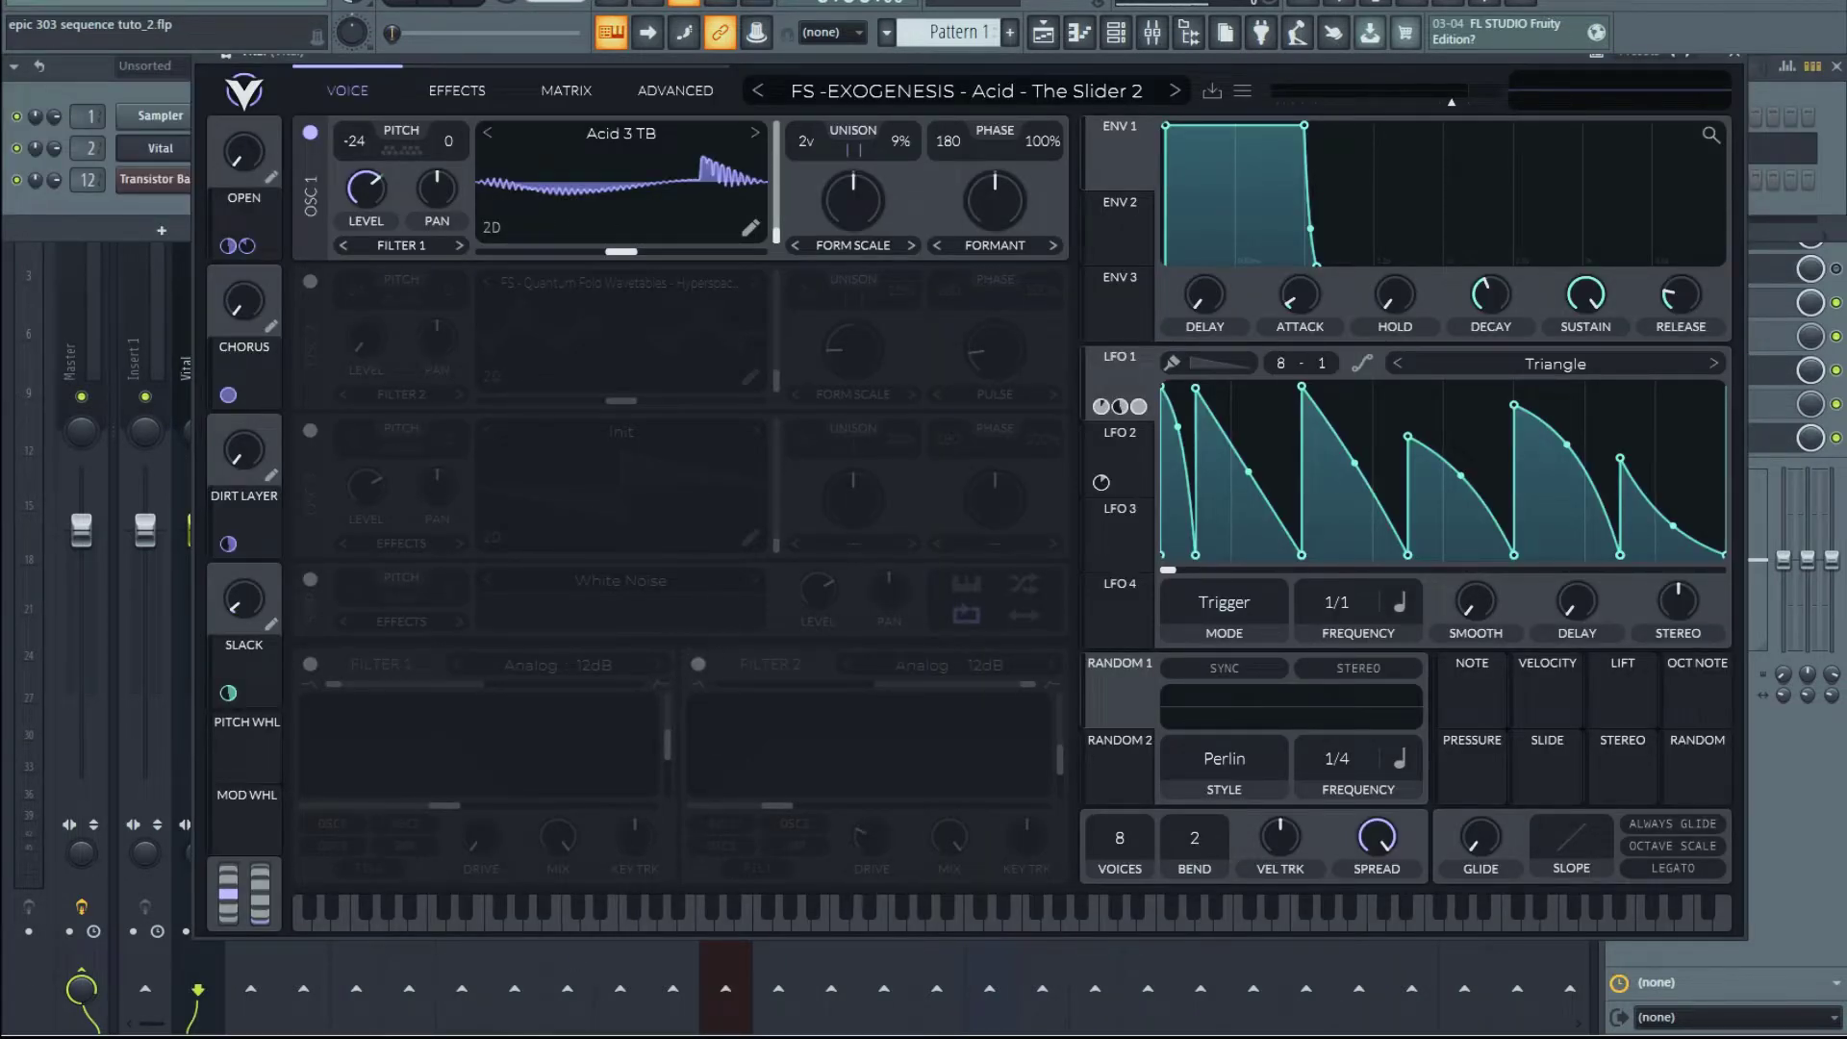
left_click_drag(714, 377, 647, 217)
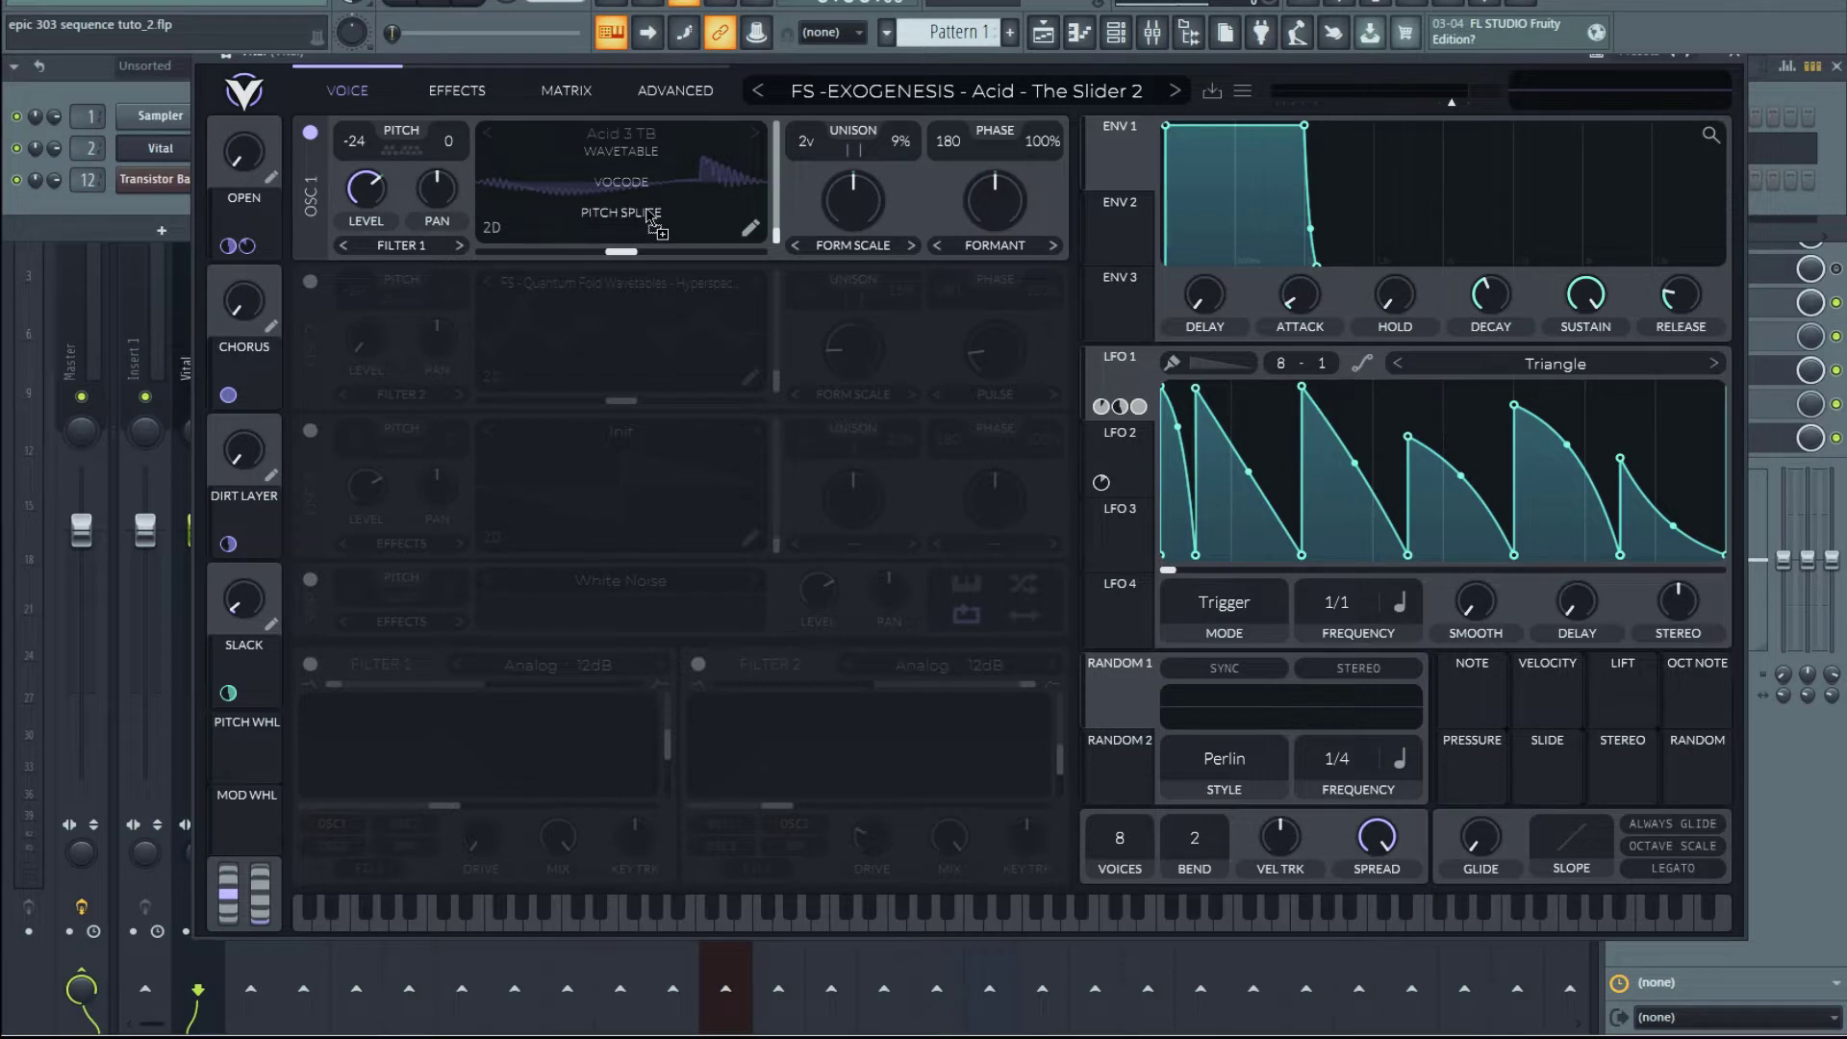
left_click_drag(646, 211, 639, 211)
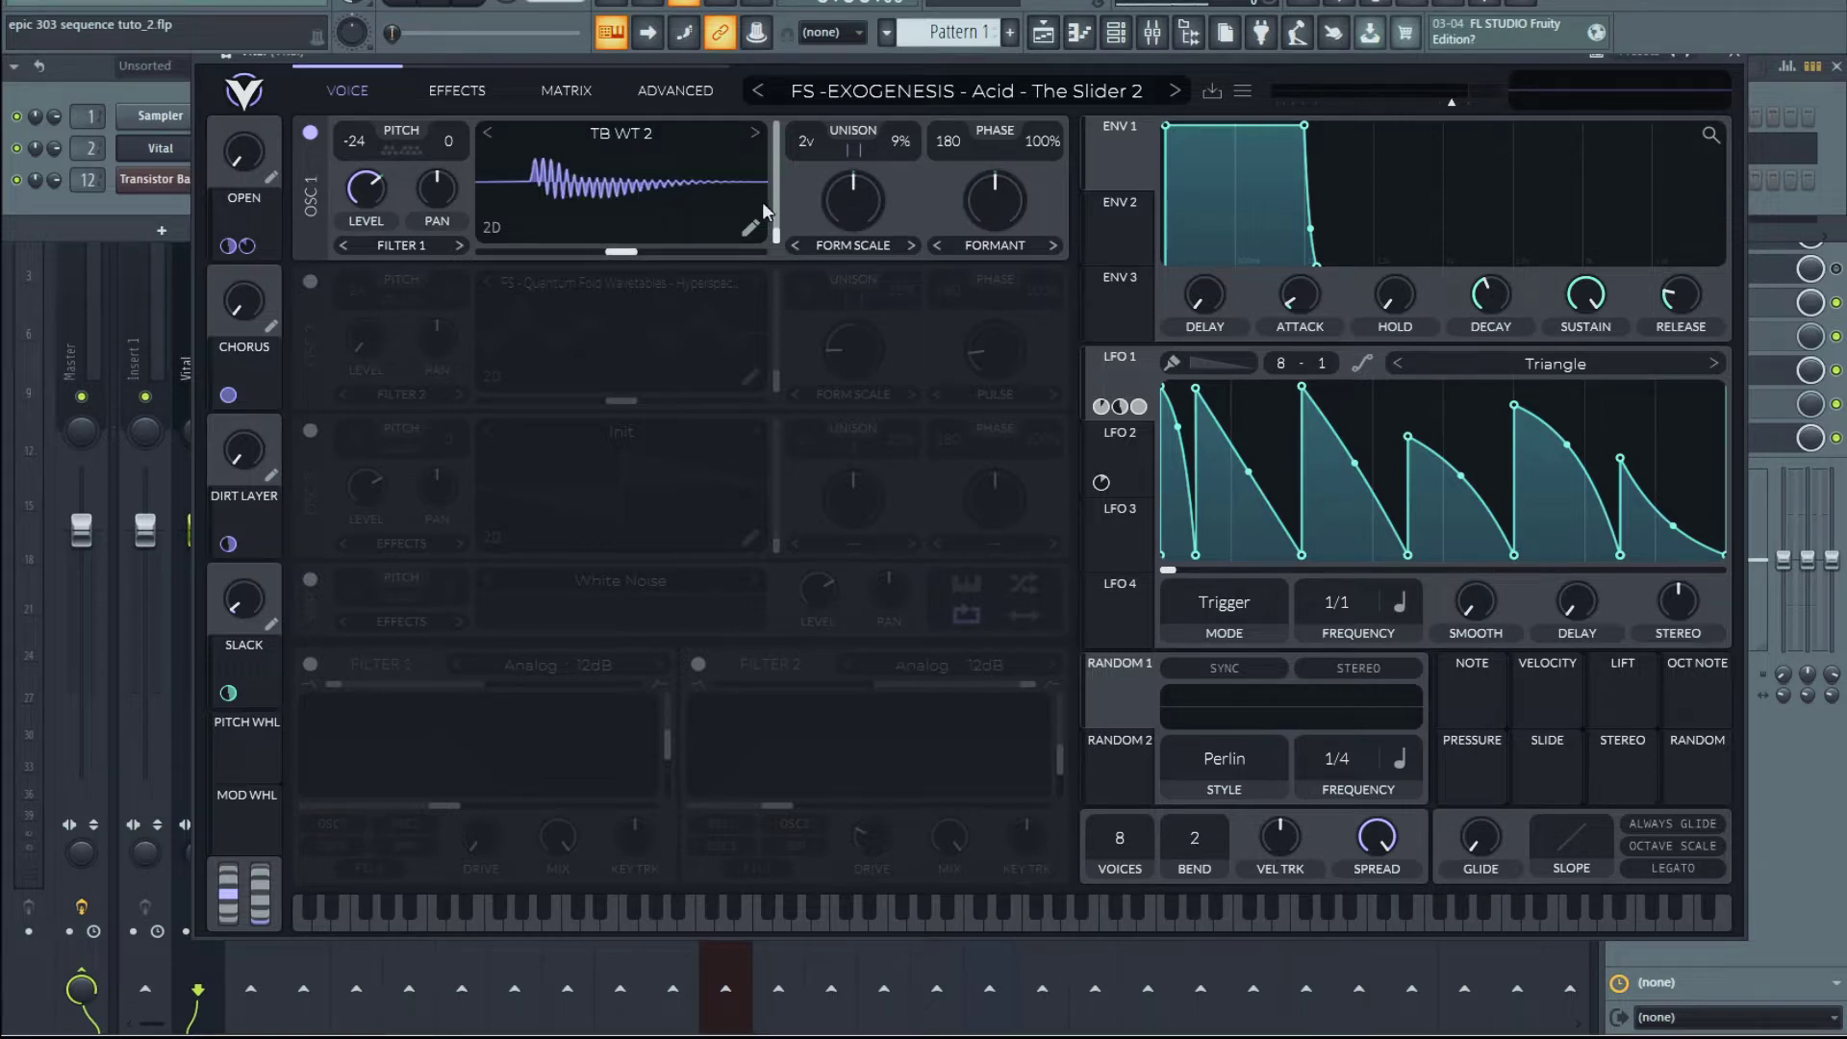
Sweep oscillator 1's wave frame through the TB WT 2 wavetable to audition its sound.
mouse_move(775, 235)
left_click_drag(778, 240, 760, 282)
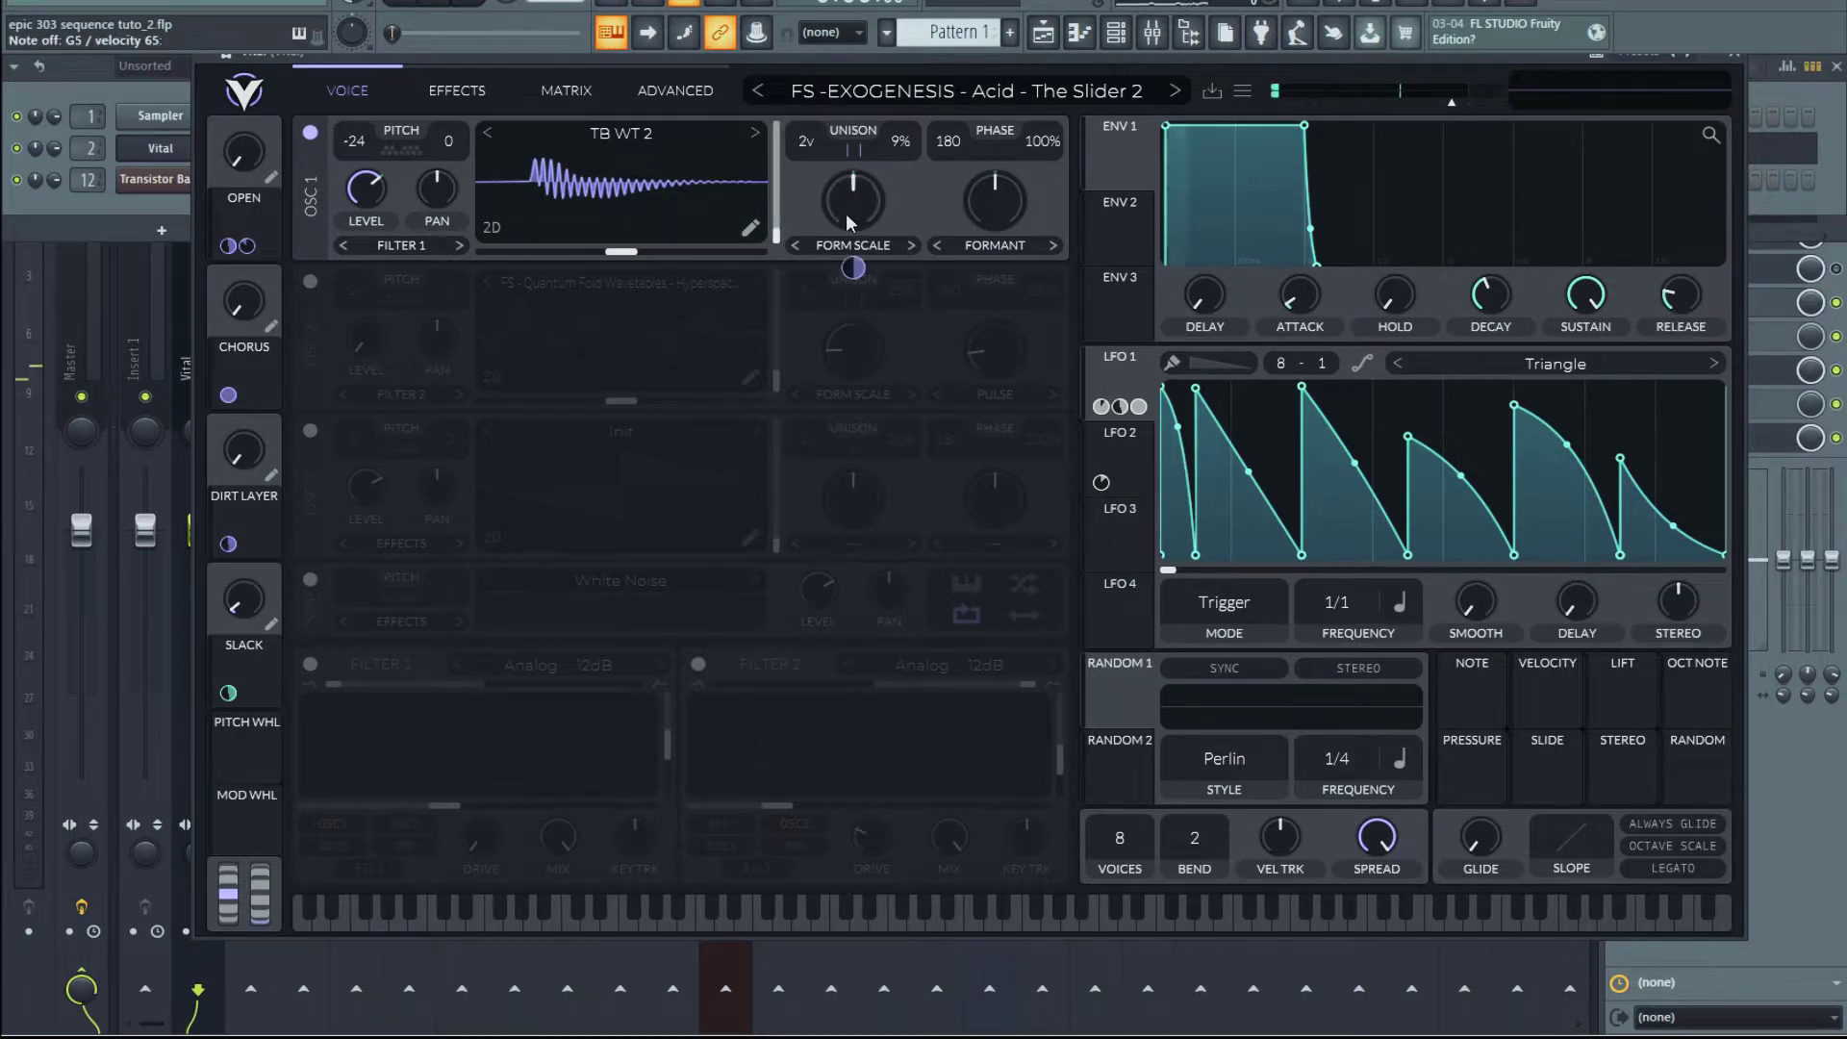
left_click_drag(778, 241, 797, 204)
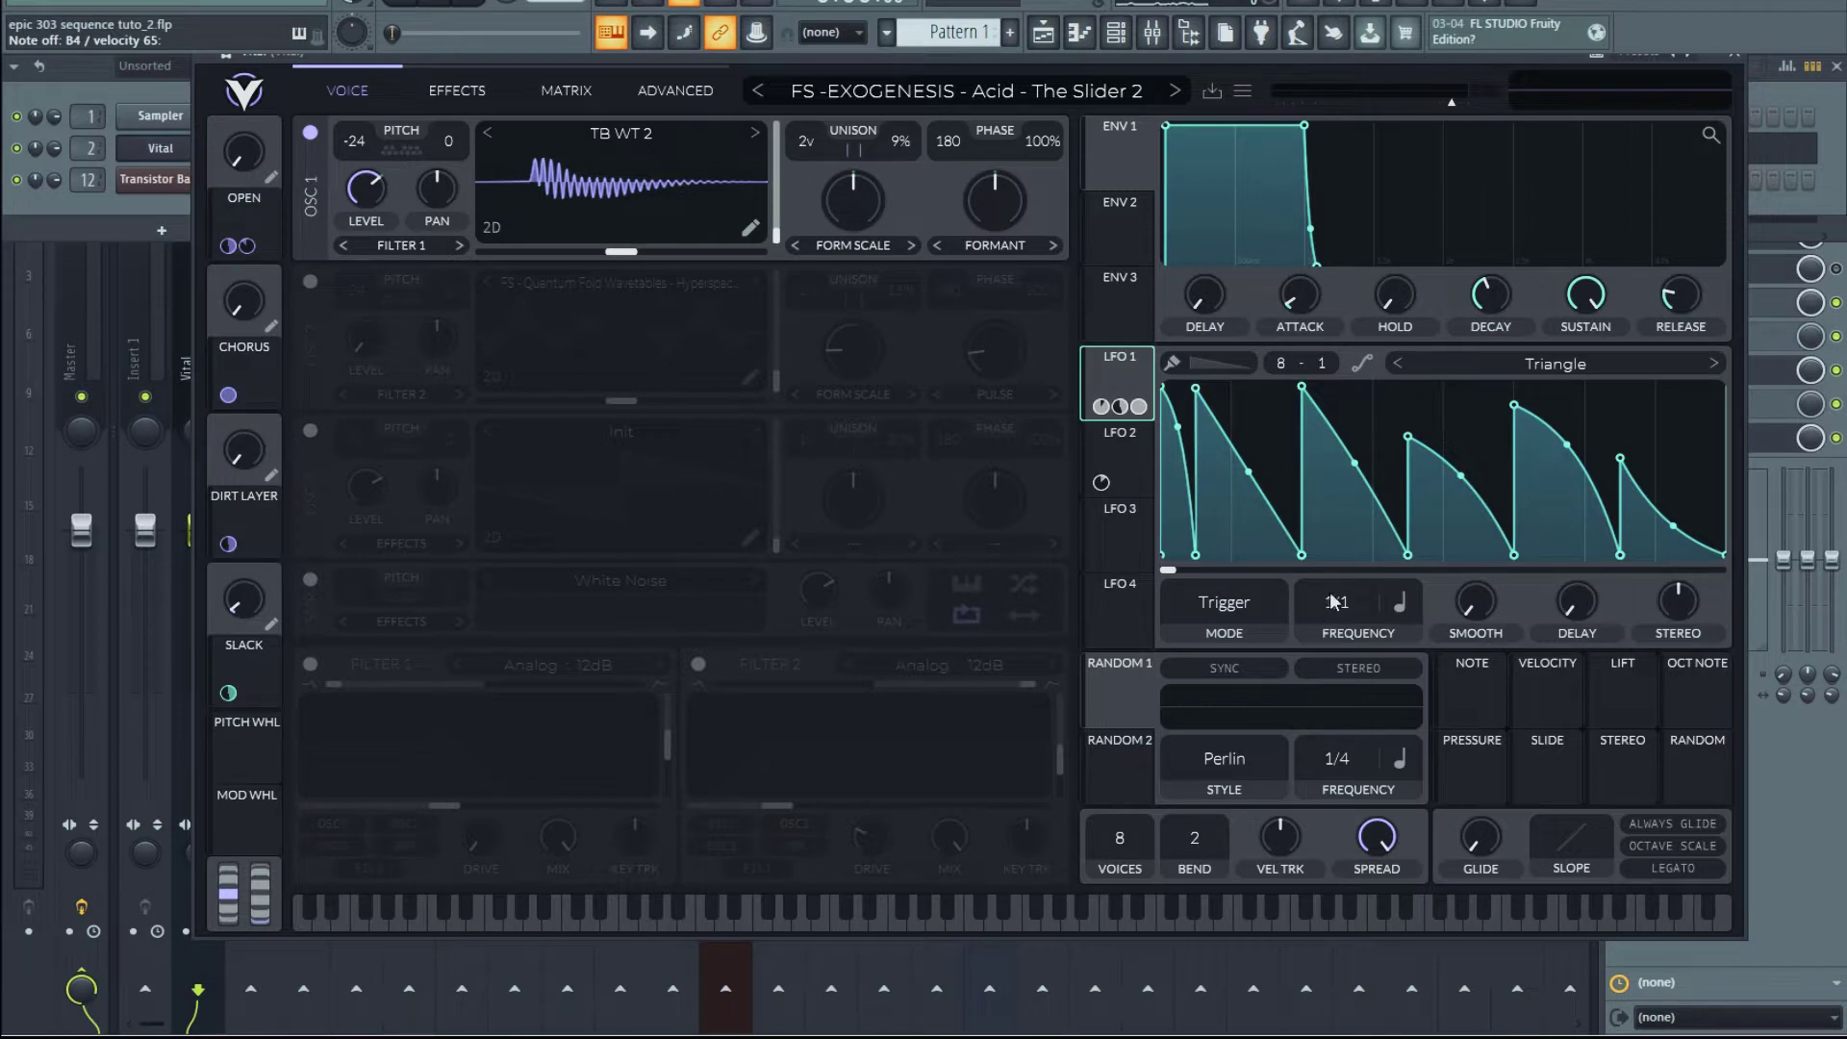
Unbypass LFO 1's modulation of oscillator 1's wave frame and raise the base wave frame to its maximum.
mouse_move(1105, 414)
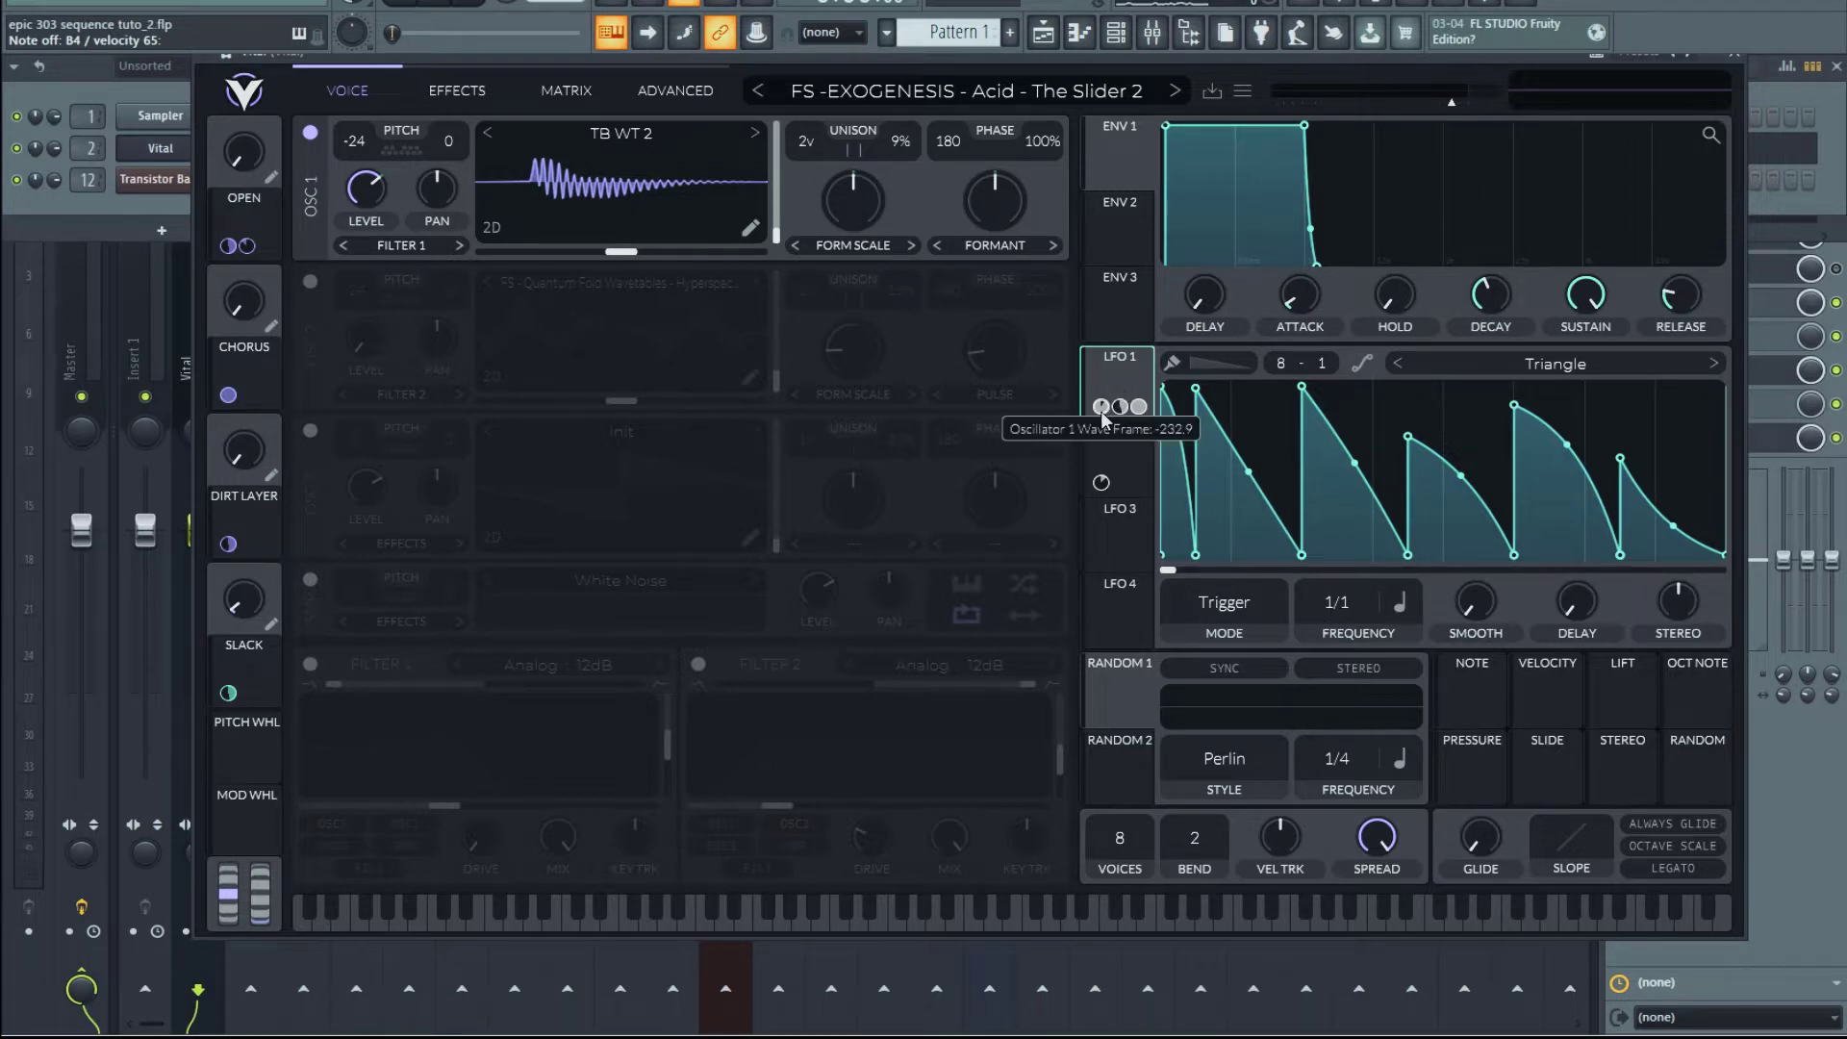
right_click(1101, 412)
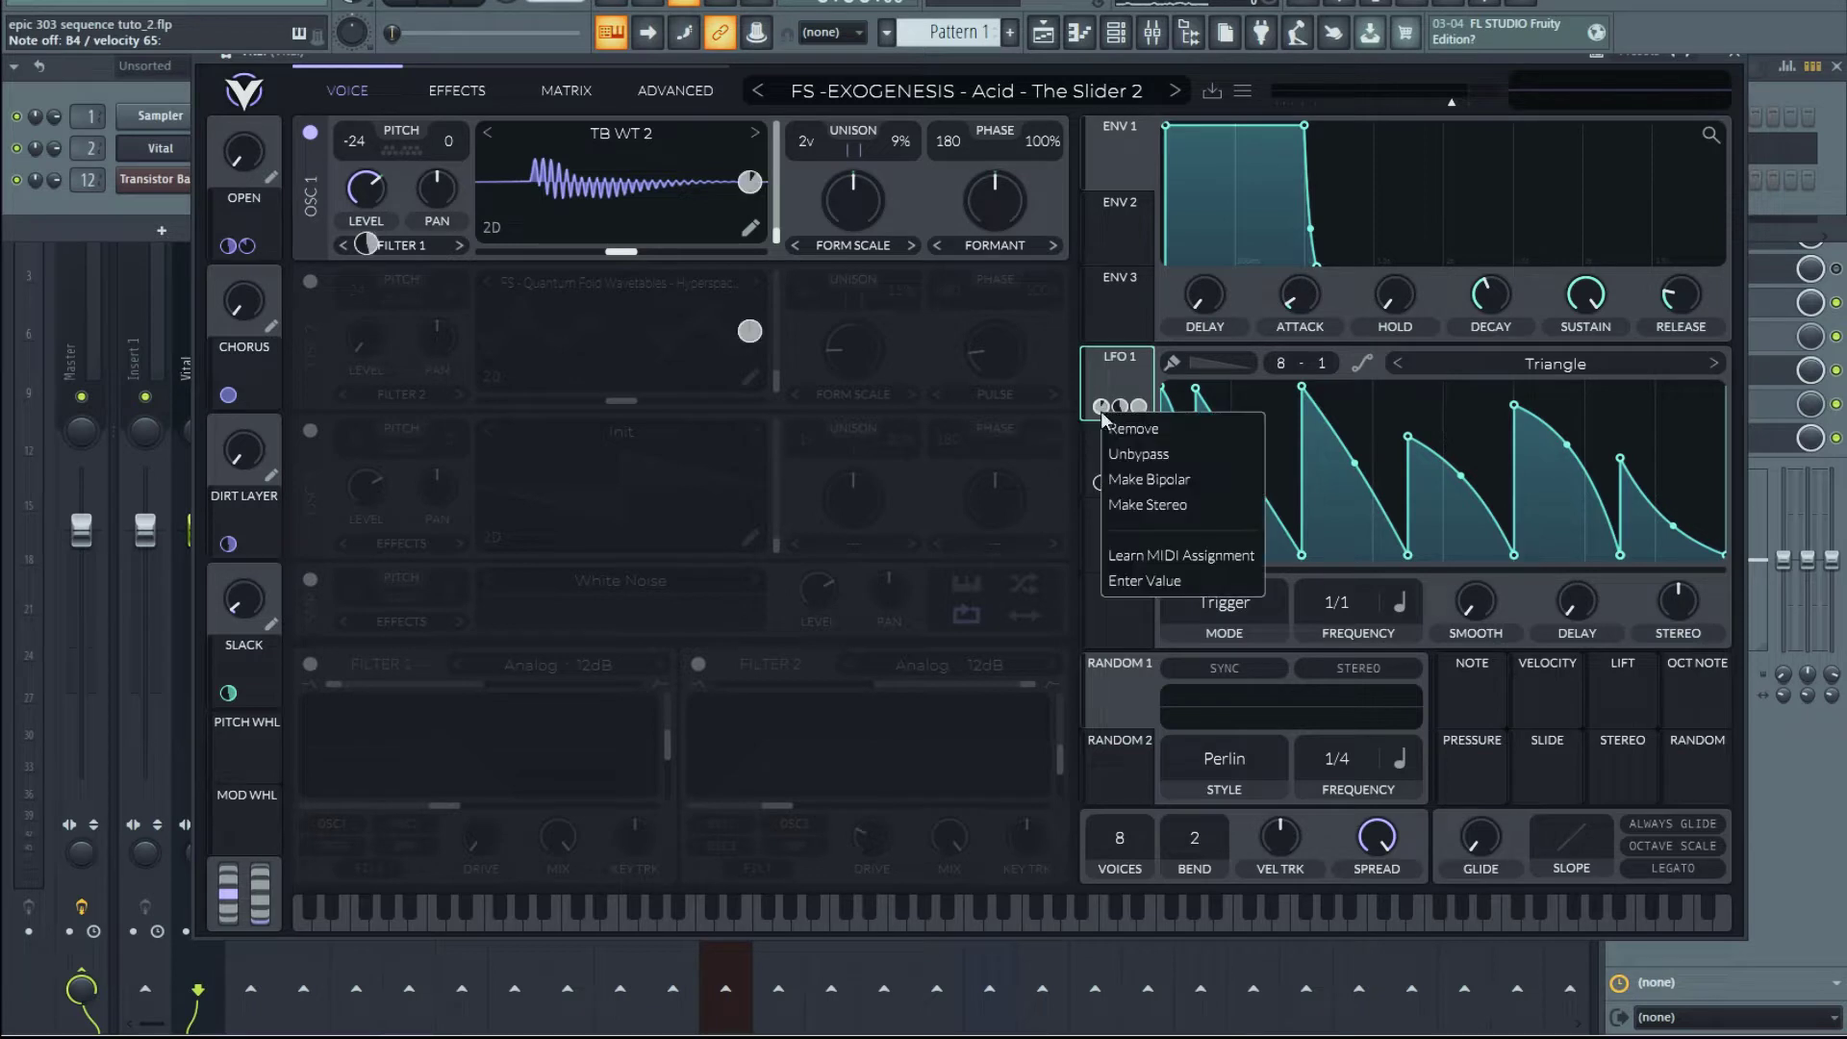
left_click(1168, 458)
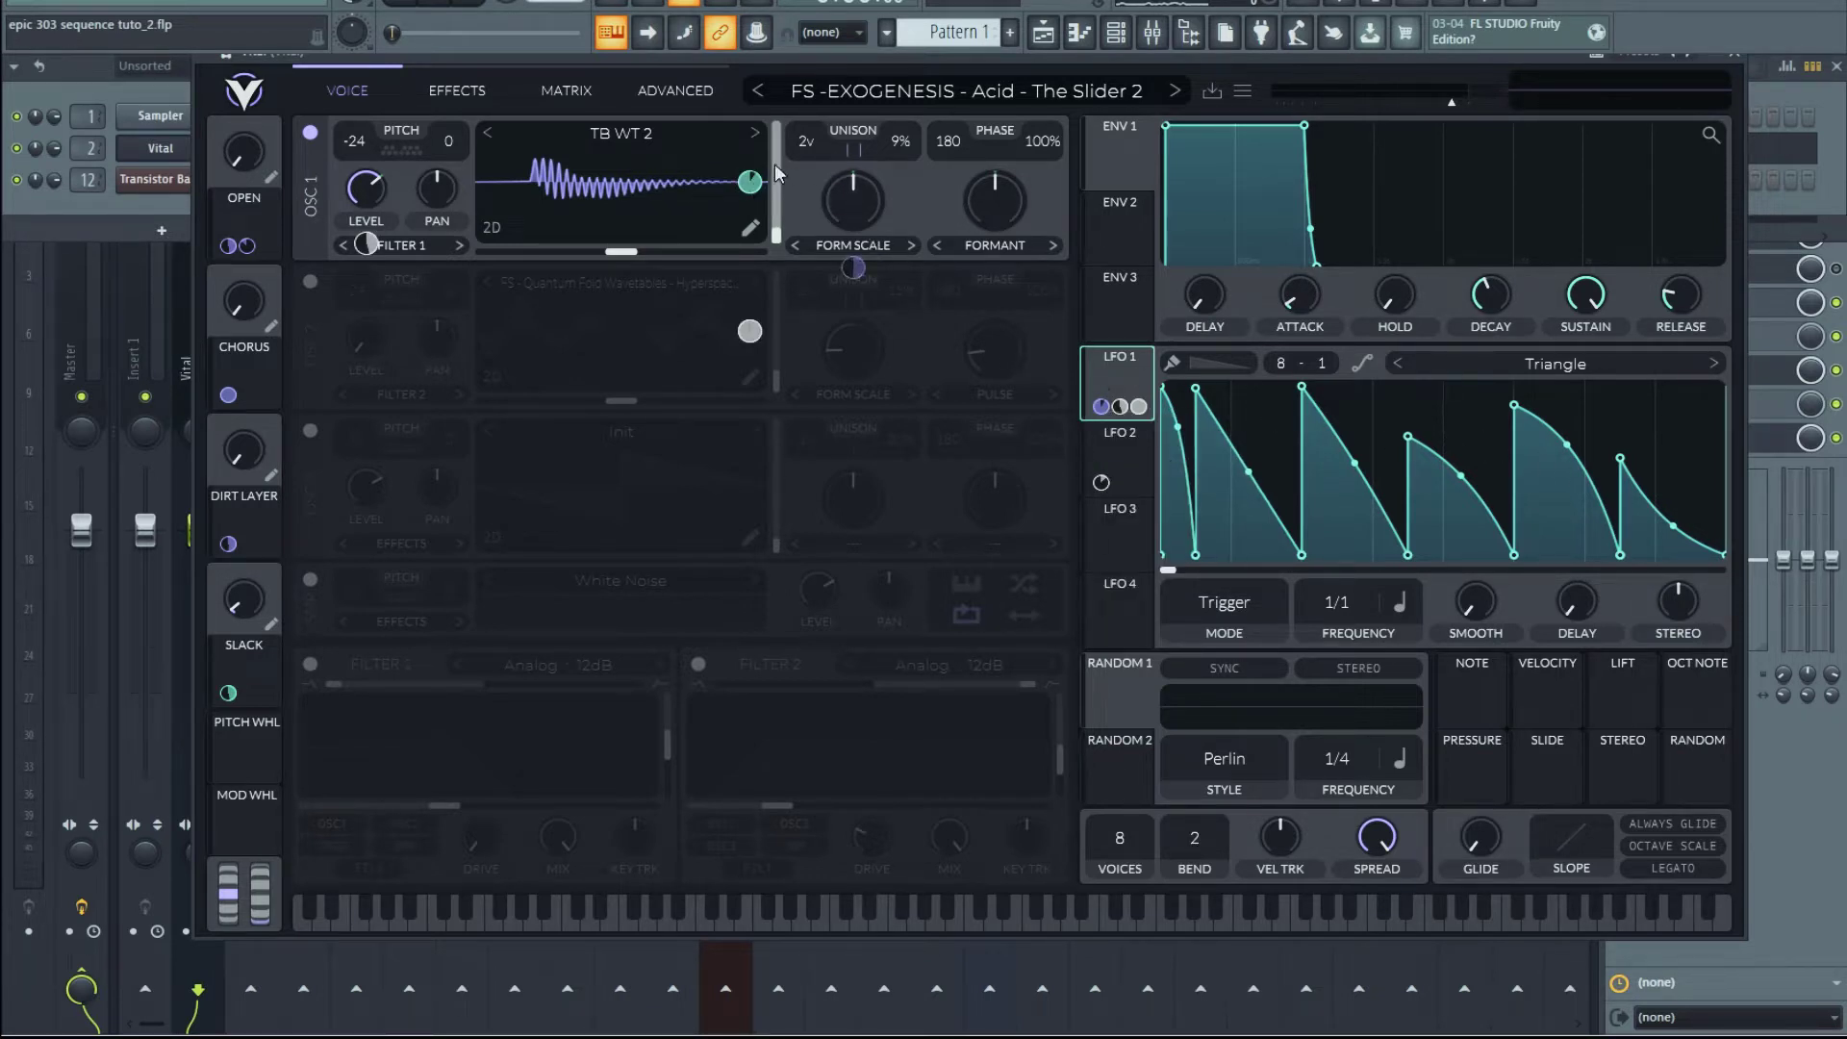
mouse_move(776, 232)
left_mouse_down()
mouse_move(783, 136)
mouse_move(765, 265)
left_mouse_up()
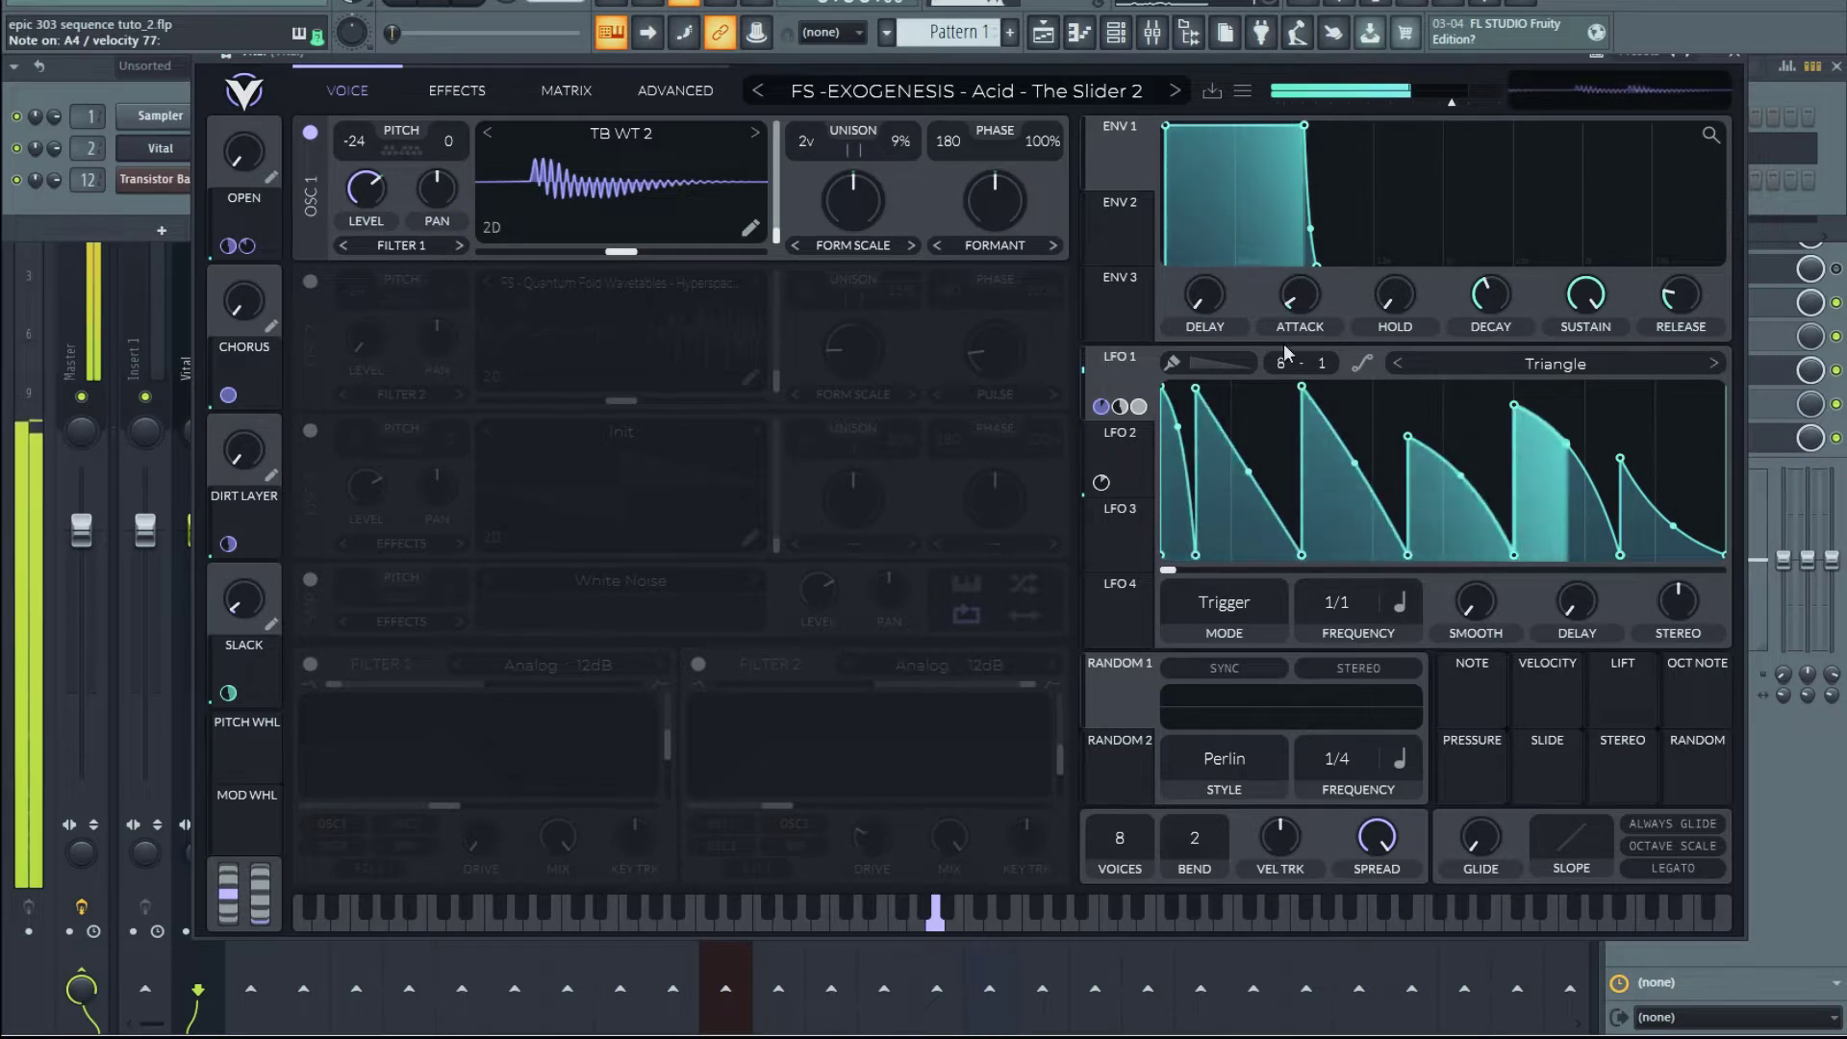
left_click_drag(785, 251, 805, 77)
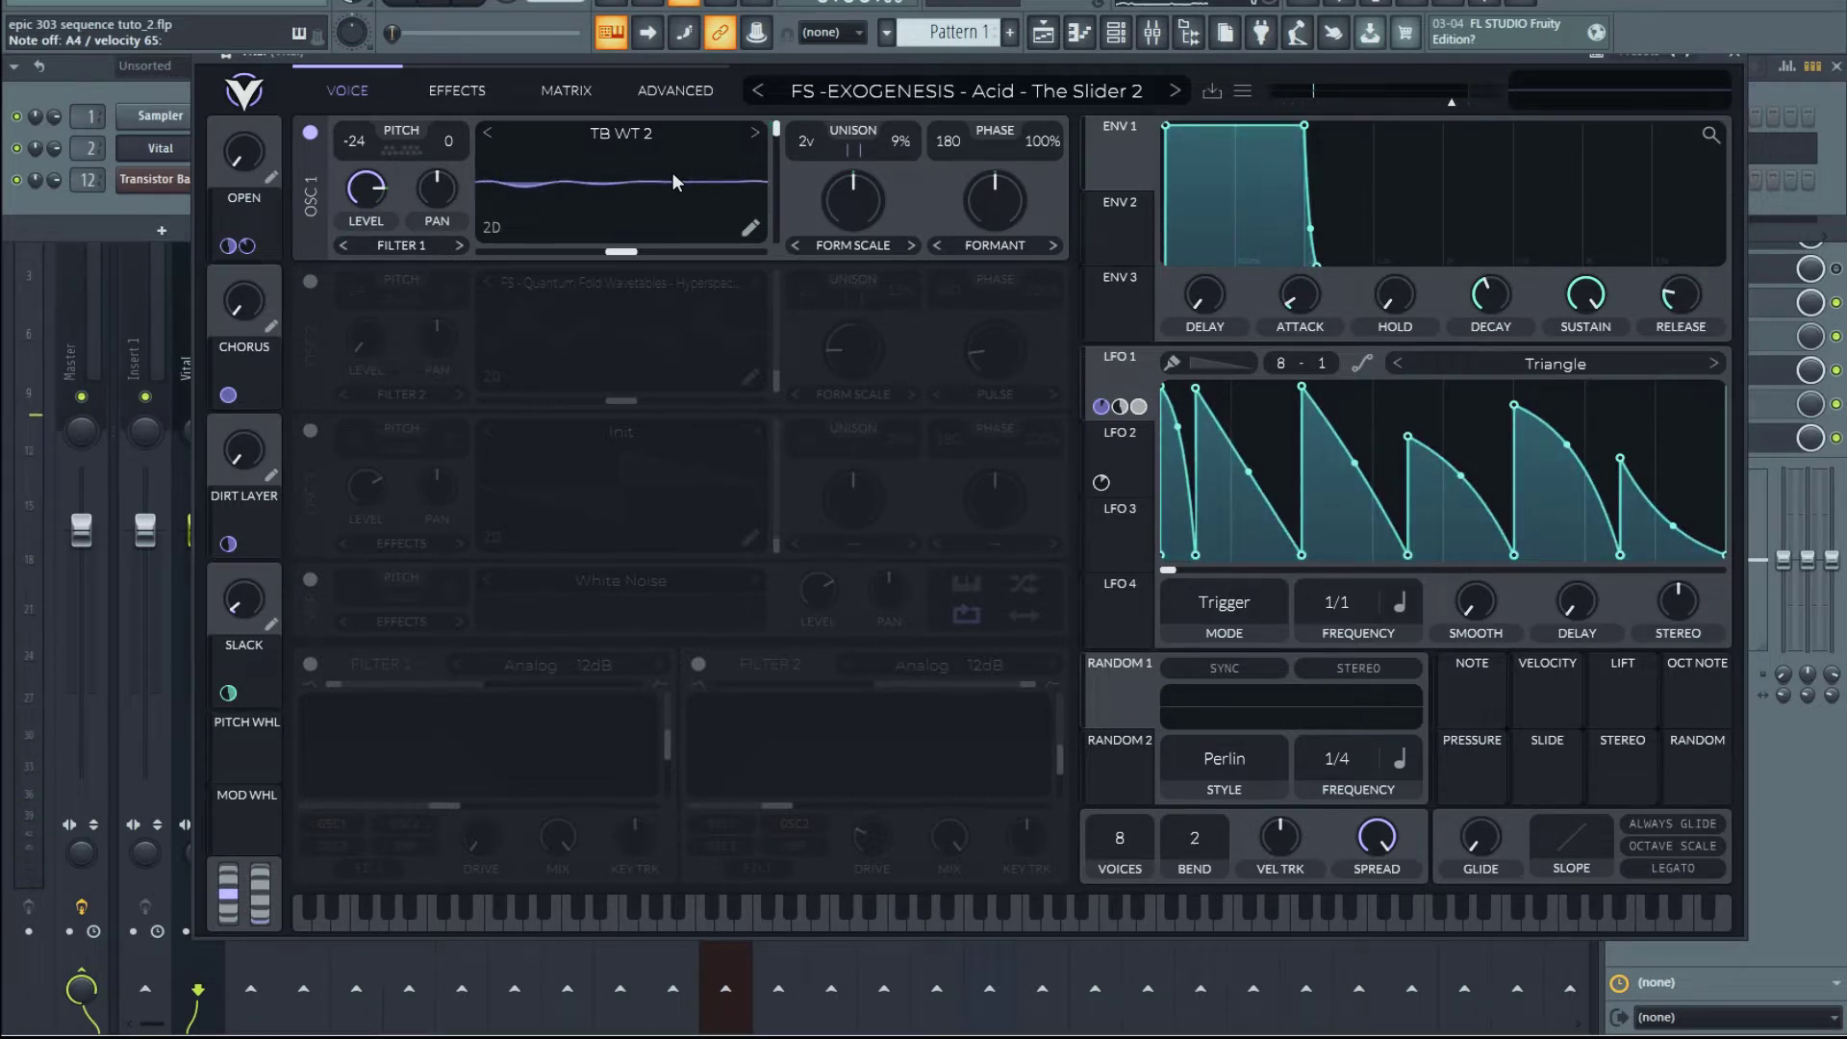
Unbypass LFO 1's modulation of oscillator 1's level.
mouse_move(1119, 411)
right_click(1119, 420)
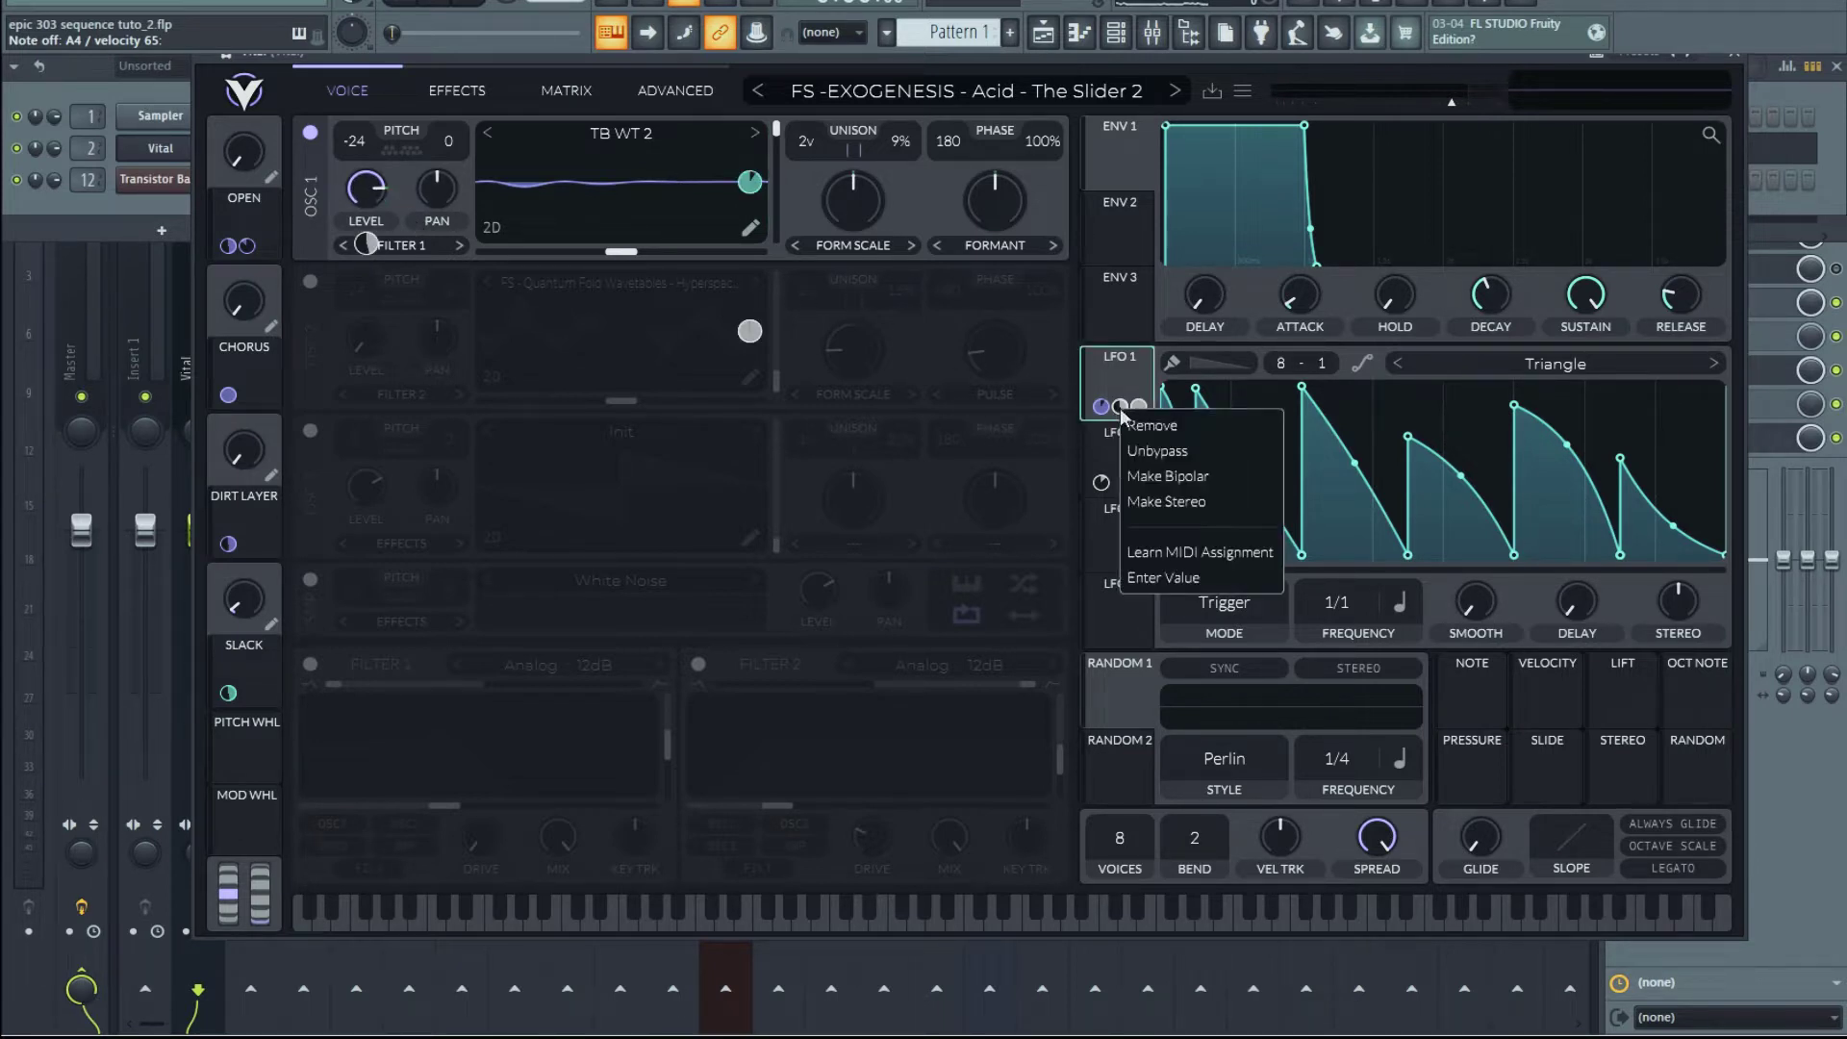
left_click(1158, 454)
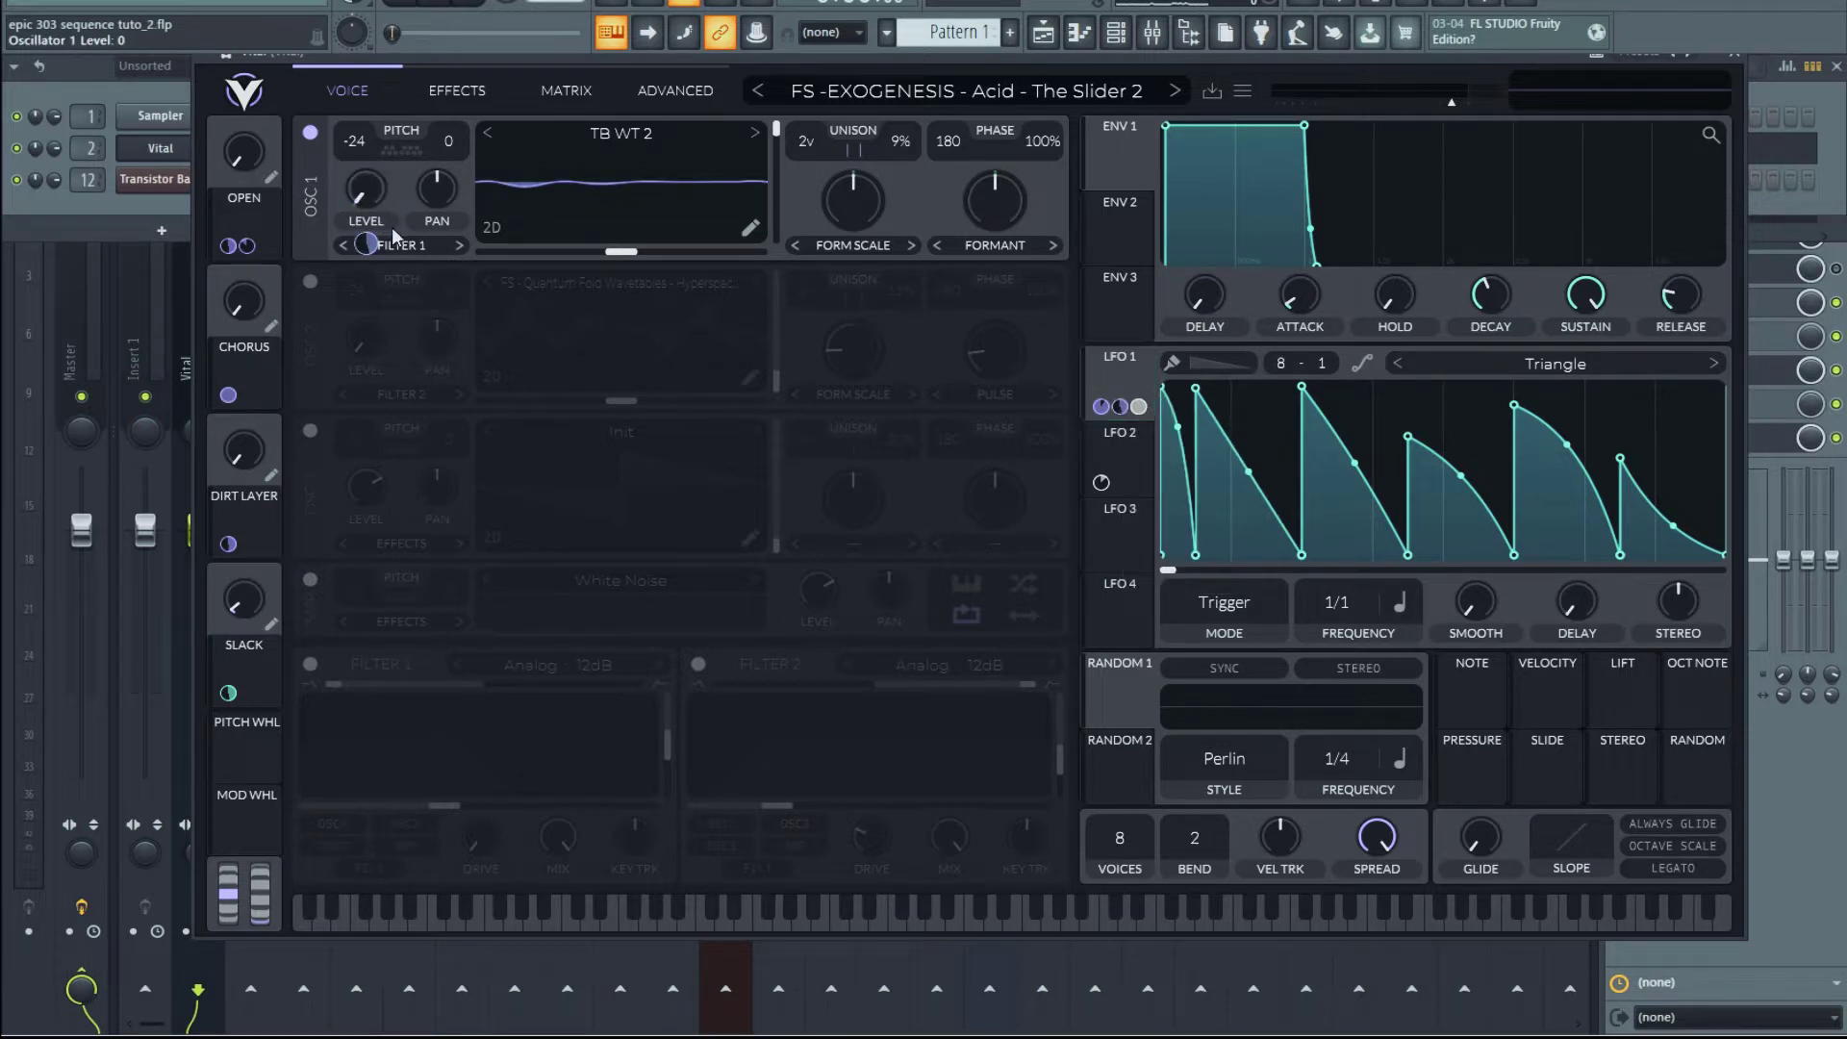
Set oscillator 1's level to about 0.11 with a modulation amount of 0.51, and raise the last peak of LFO 1's curve.
mouse_move(367, 252)
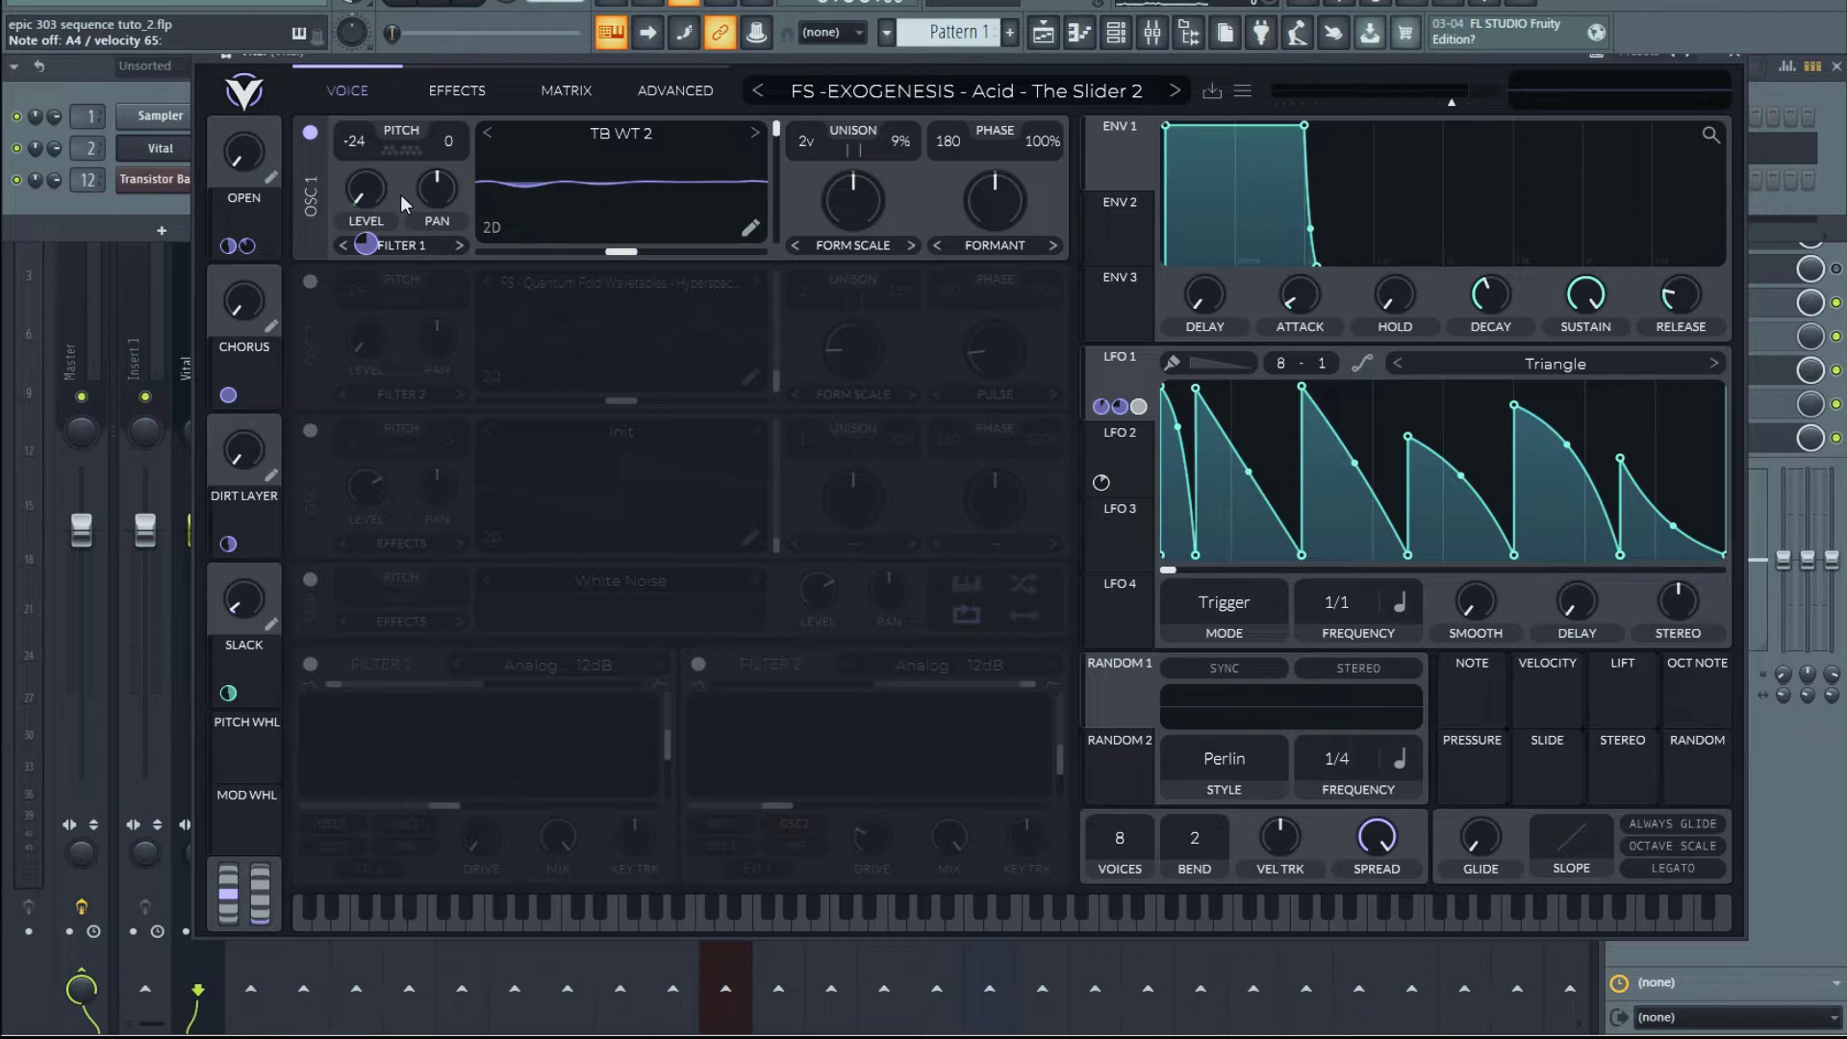
left_click_drag(343, 194, 366, 223)
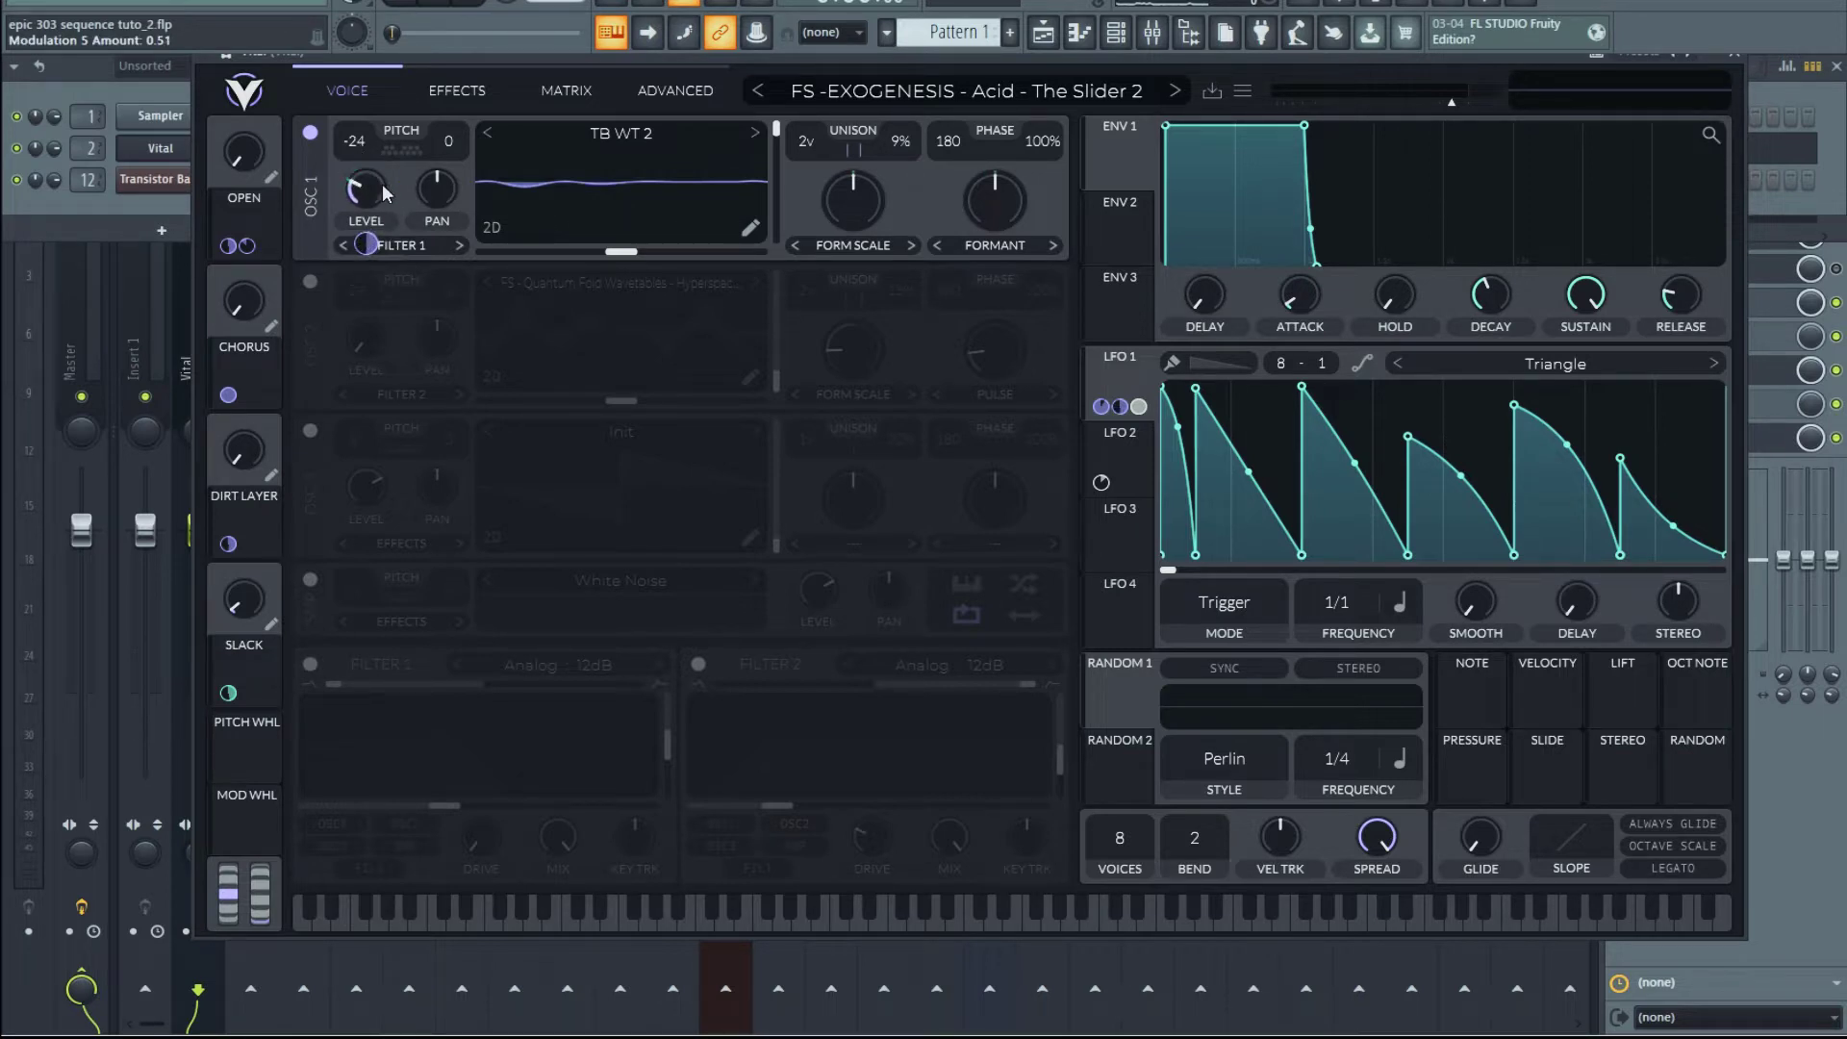
left_click_drag(370, 200, 375, 183)
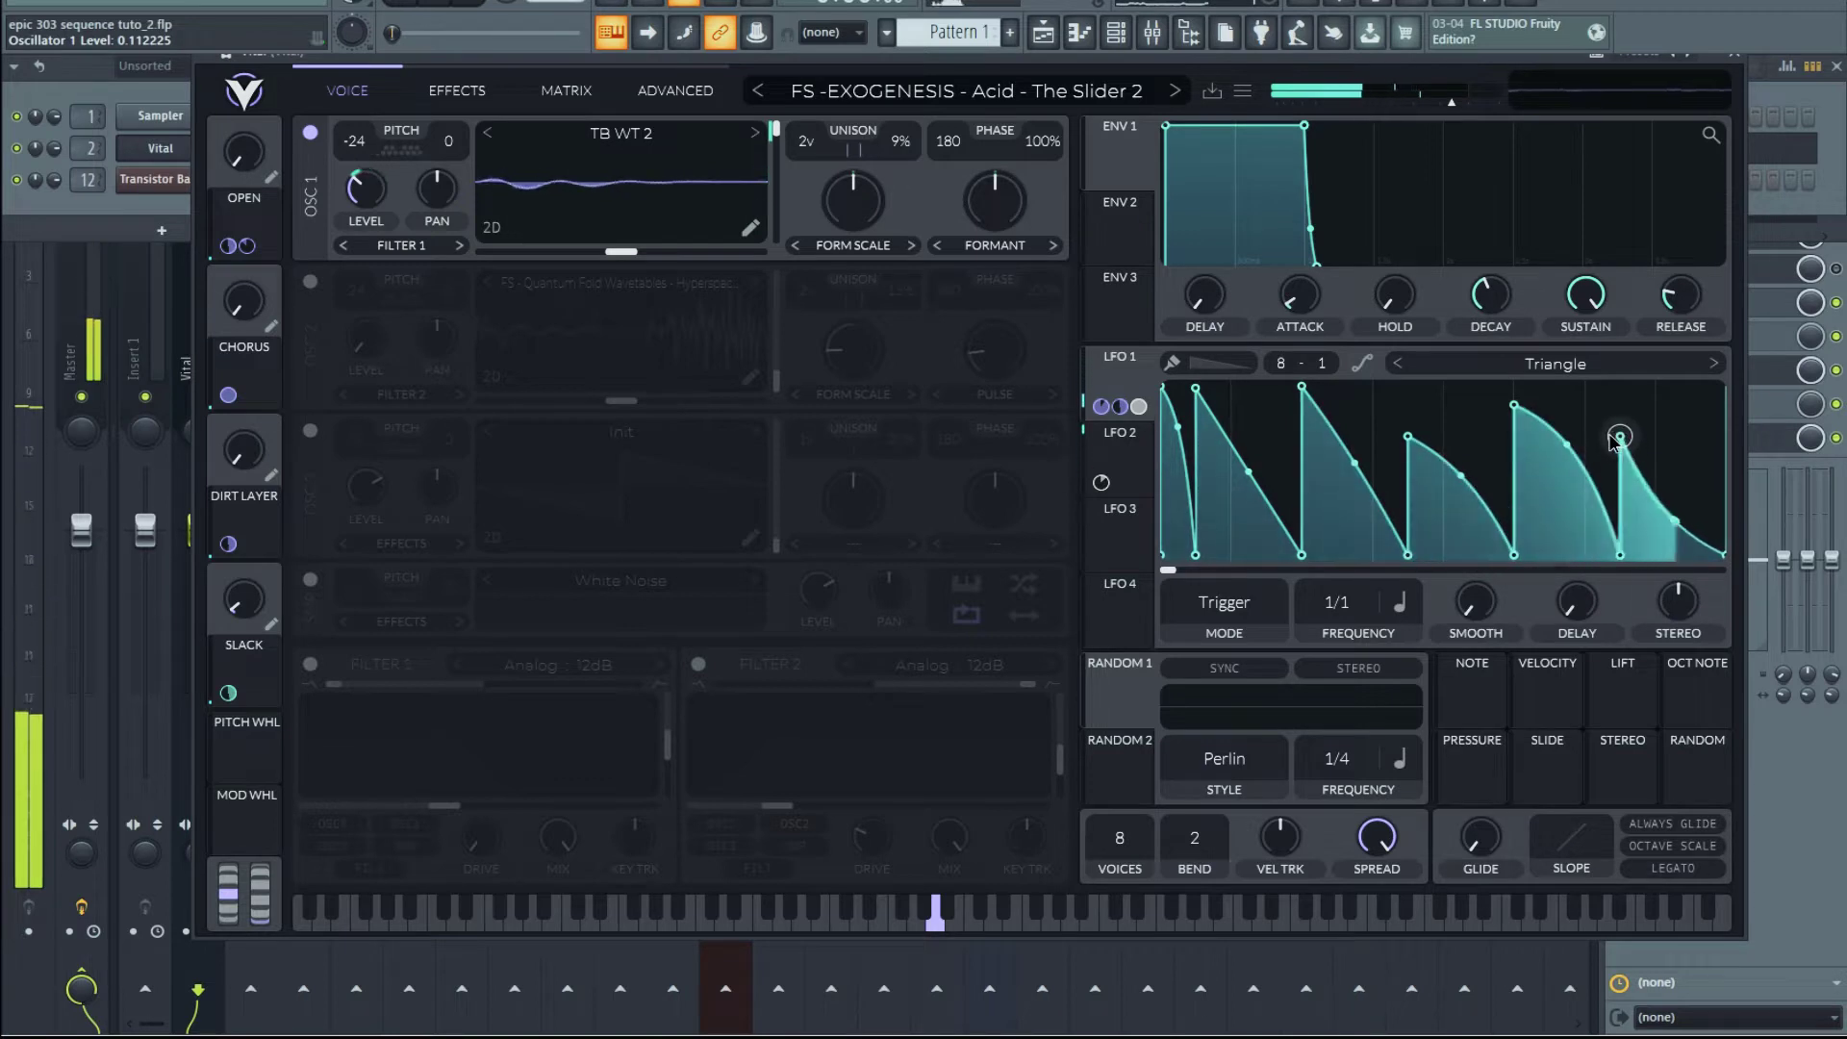
left_click_drag(1620, 458, 1617, 426)
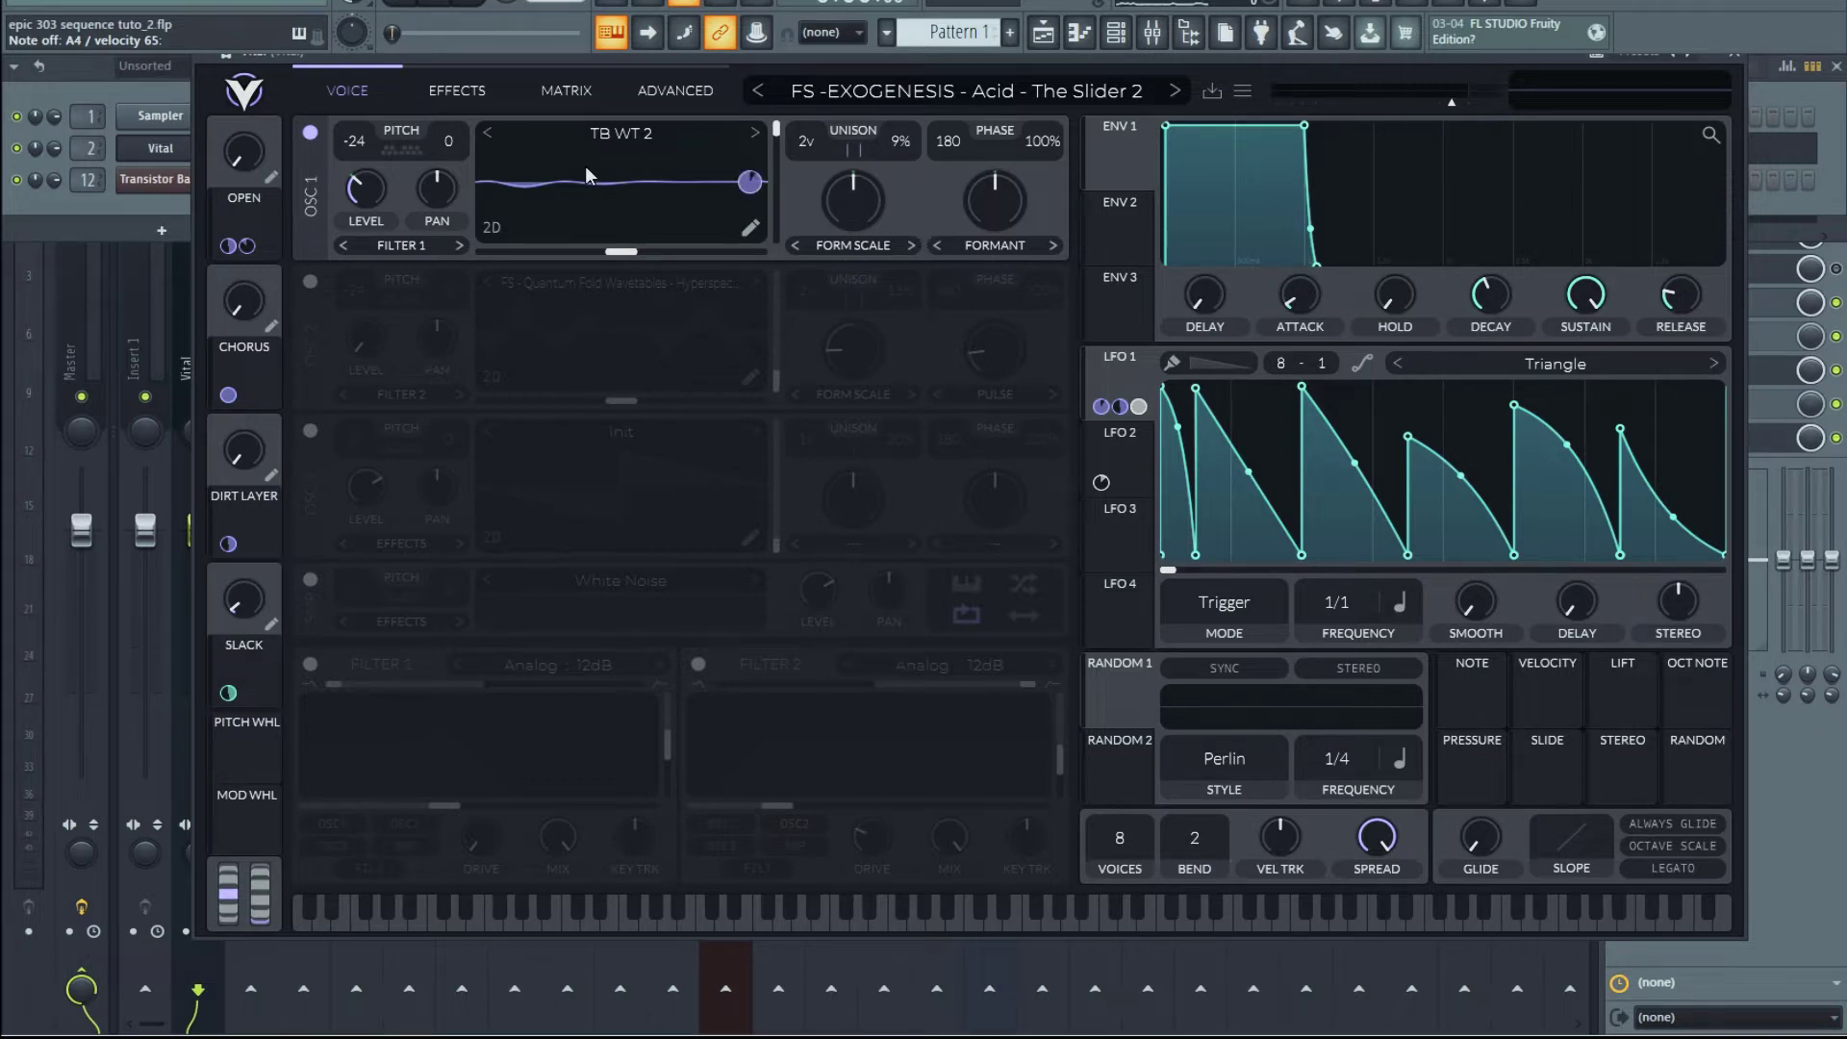
Inspect LFO 1's modulation targets and unbypass LFO 2's modulation of oscillator 1's pitch.
mouse_move(1144, 409)
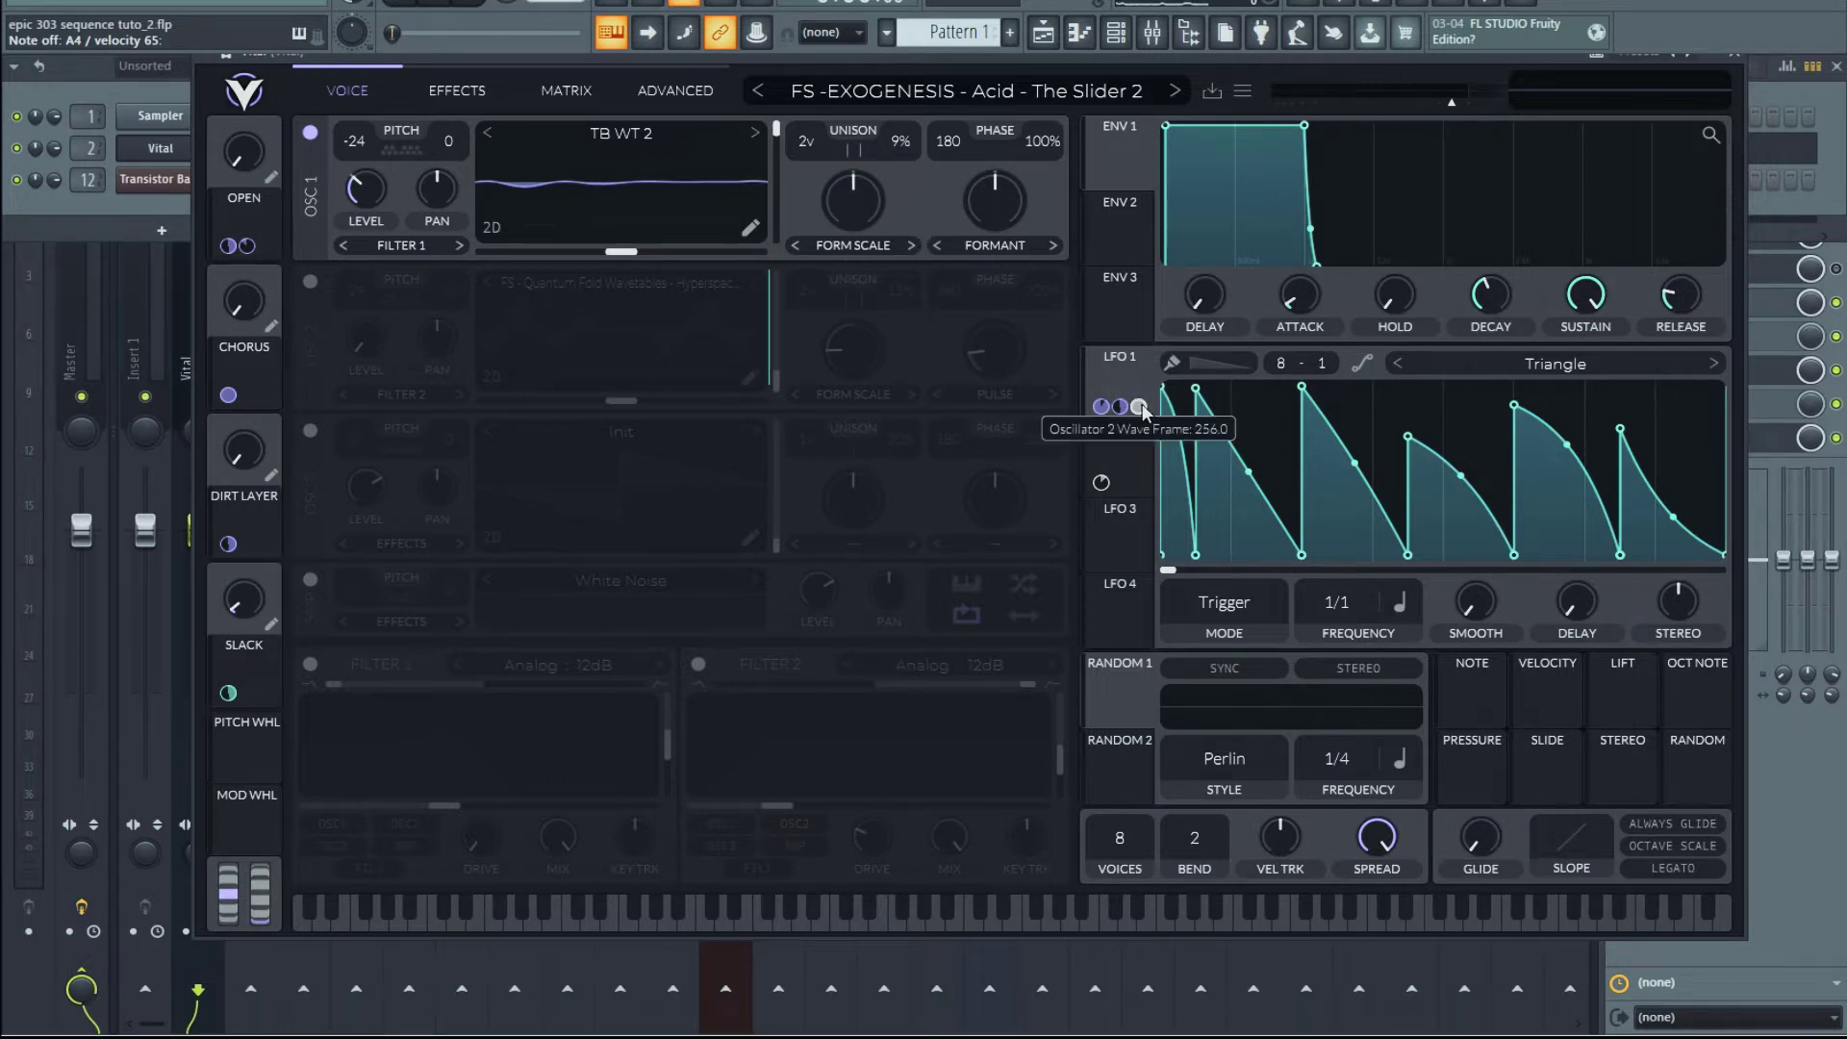
left_click_drag(1143, 409, 934, 314)
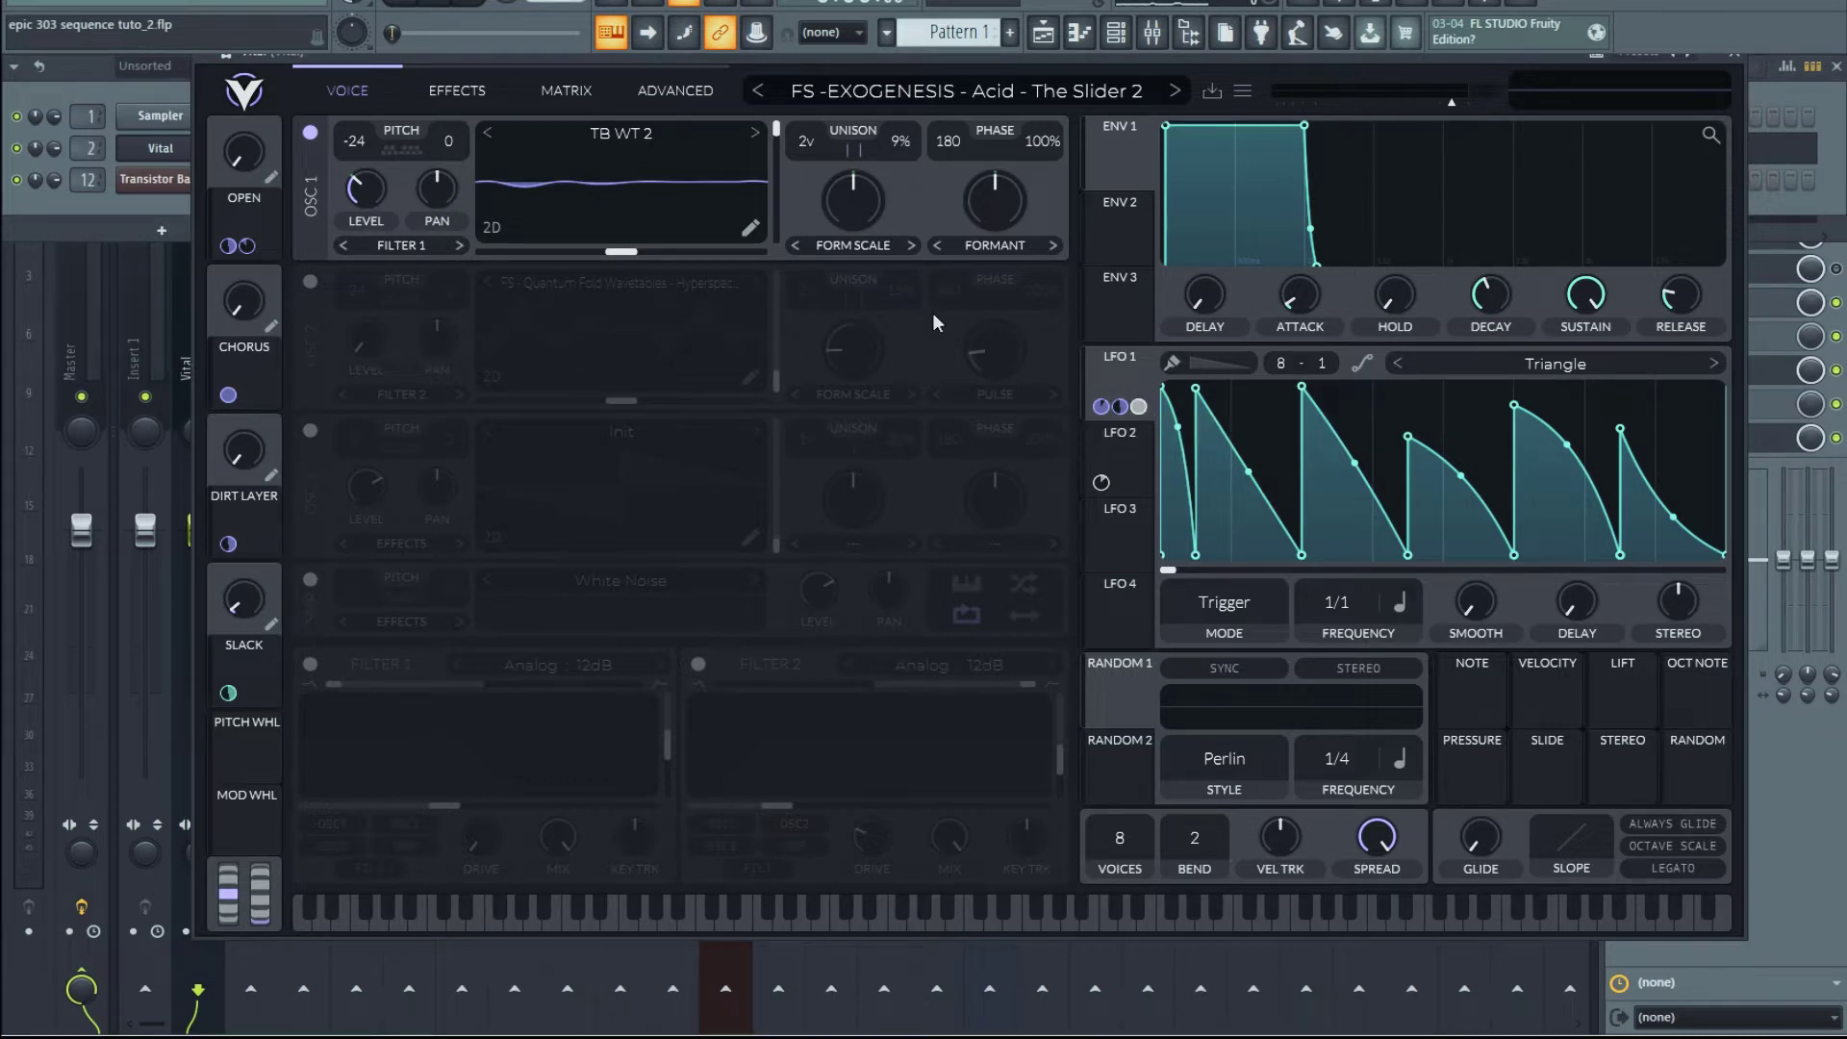
left_click(1143, 462)
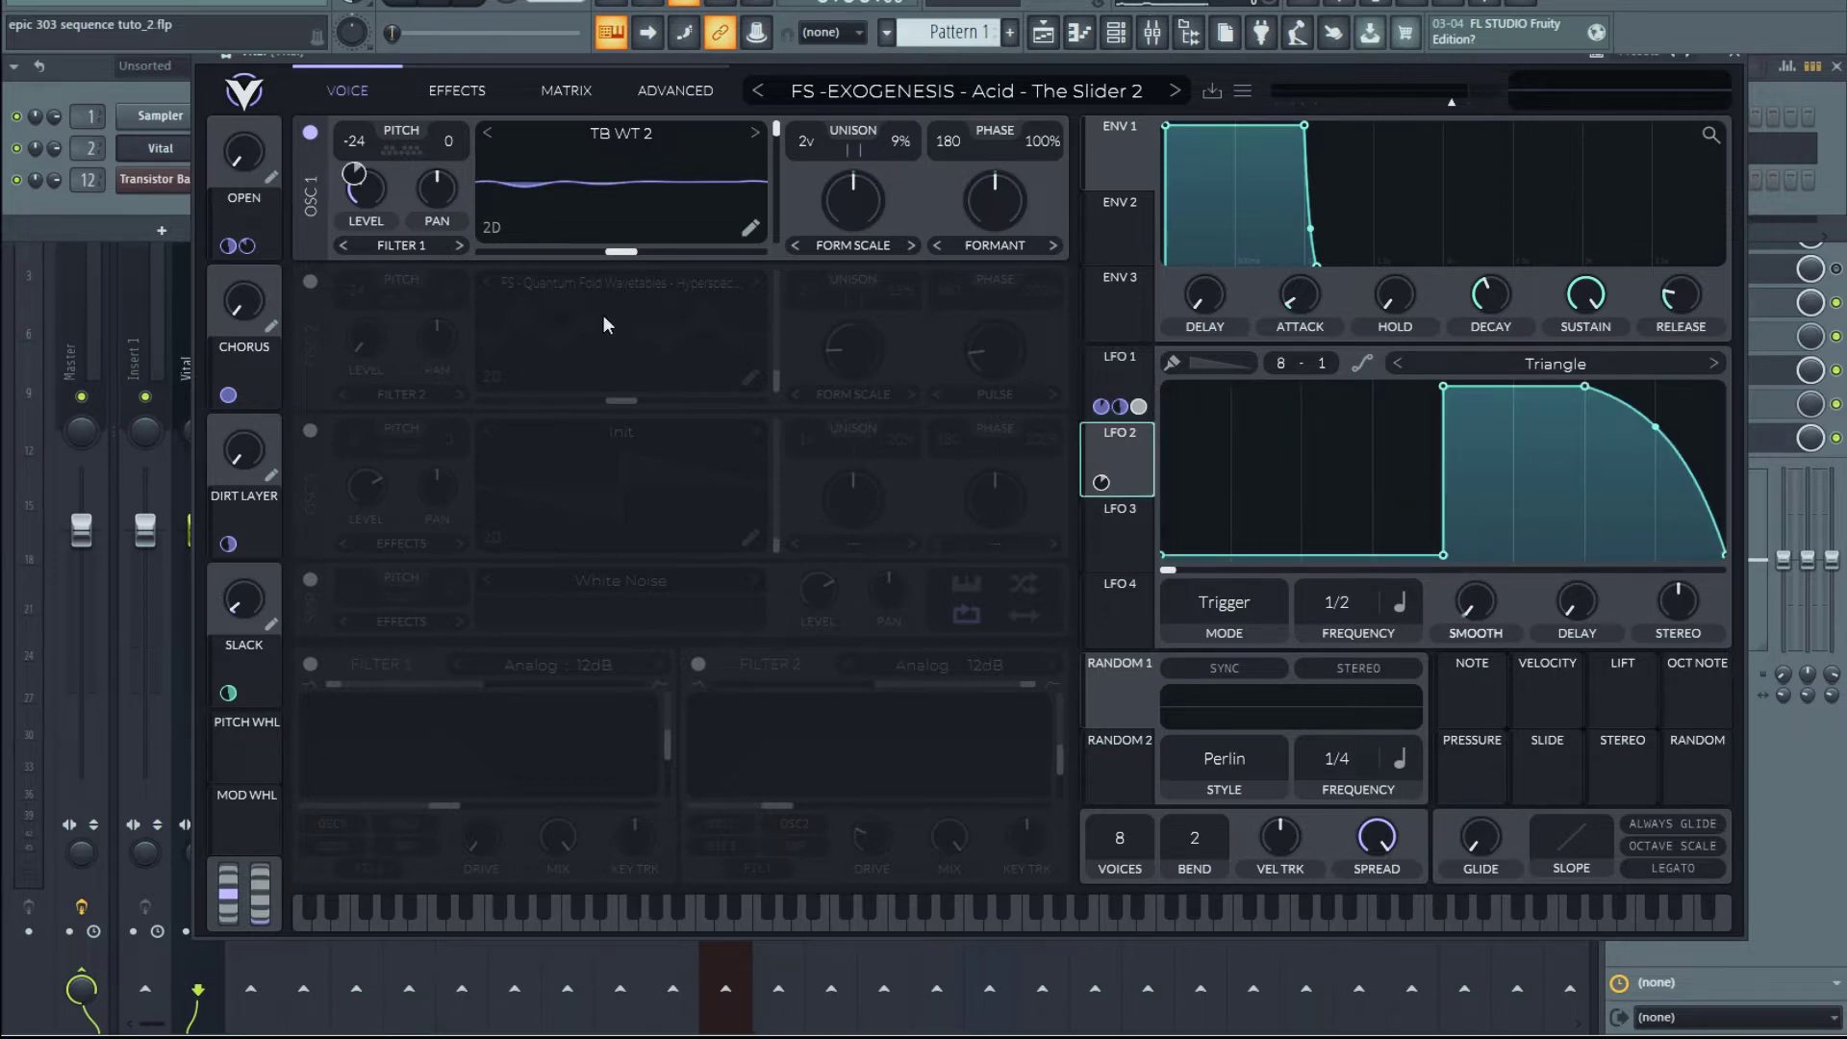
mouse_move(358, 178)
right_click(1100, 484)
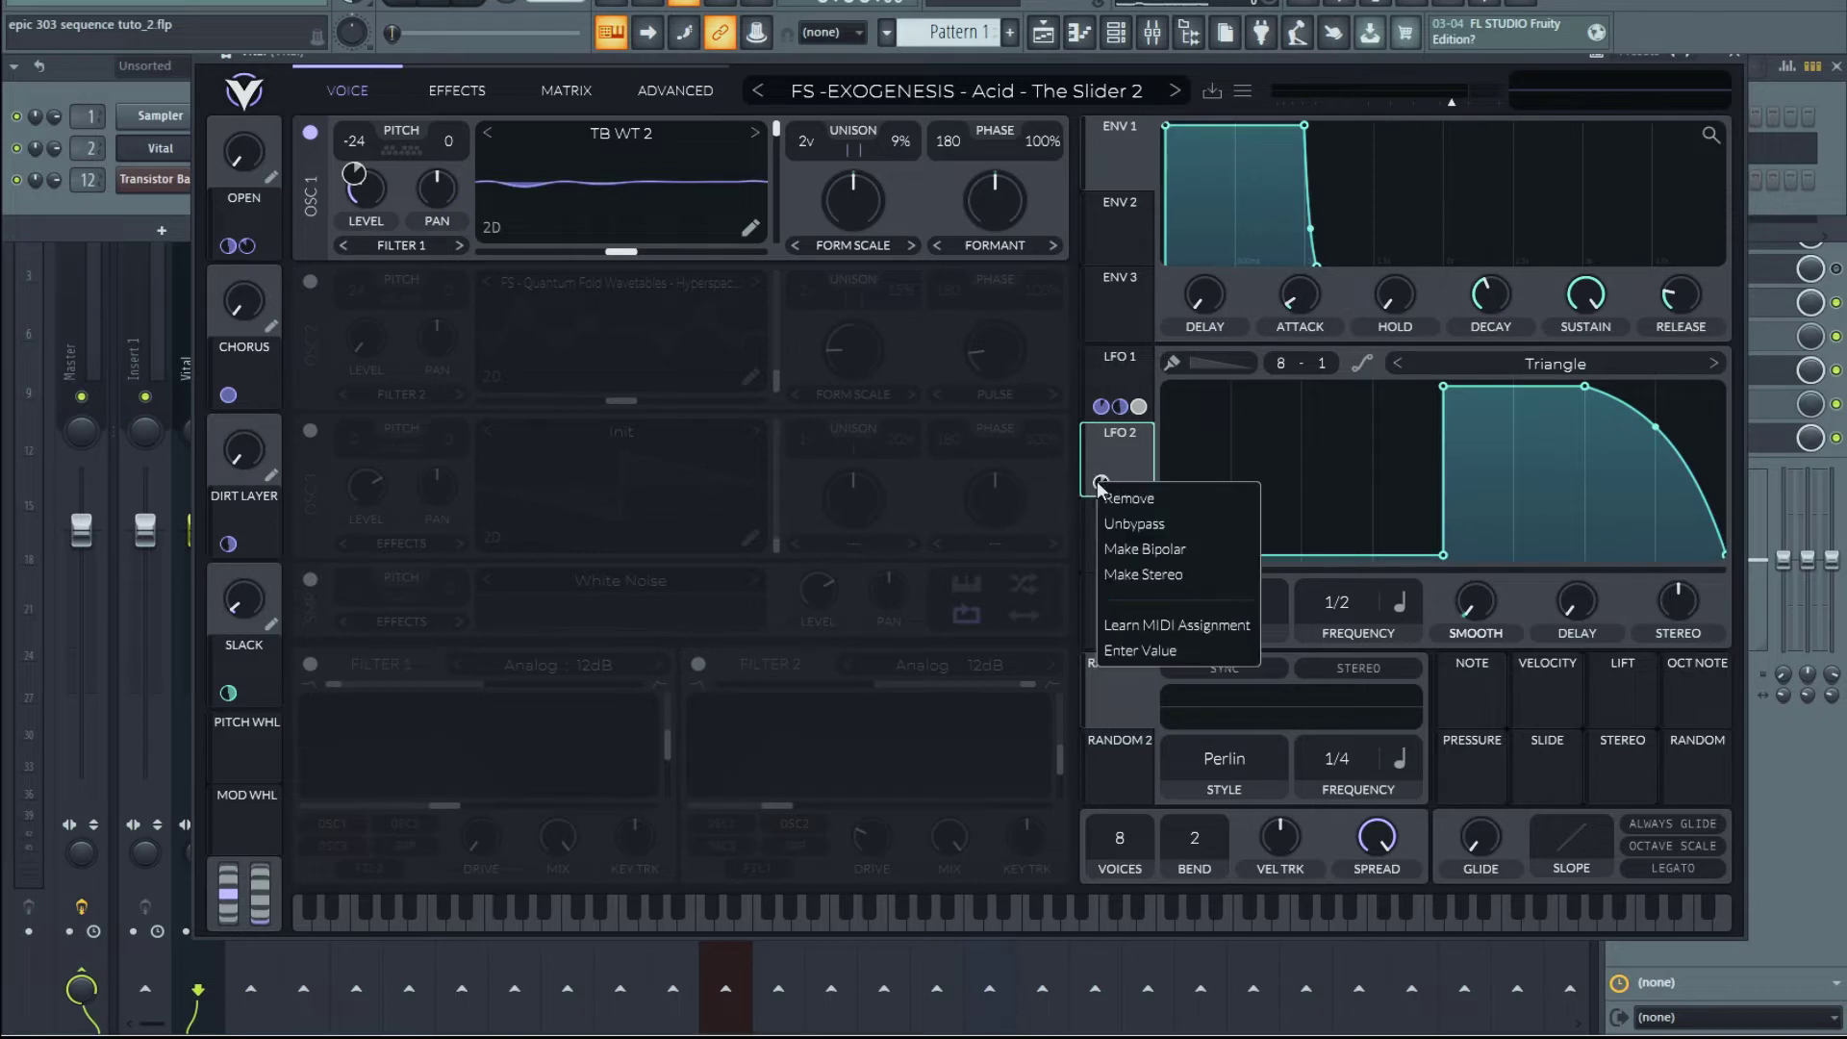
left_click(1165, 528)
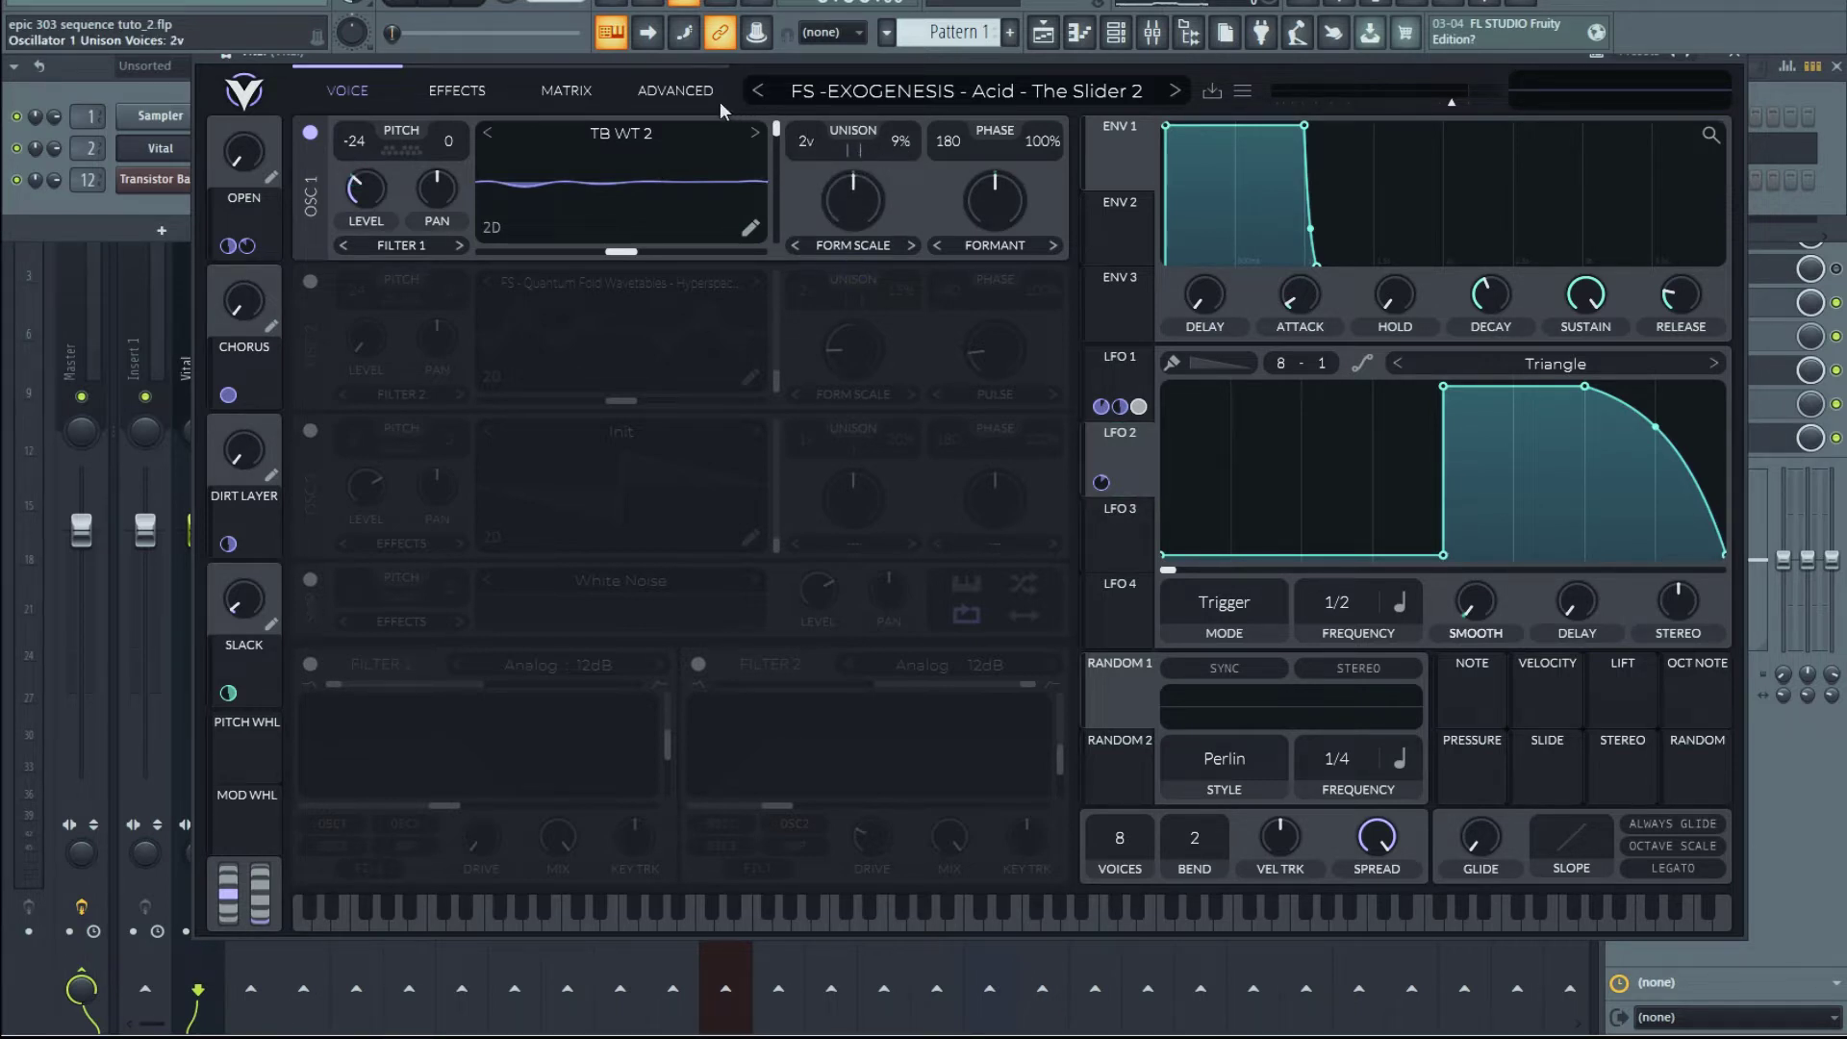
Check oscillator 1's unison stack options, keep Odd Harmonics, and set its unison to 2 voices with 10% detune.
left_click(689, 97)
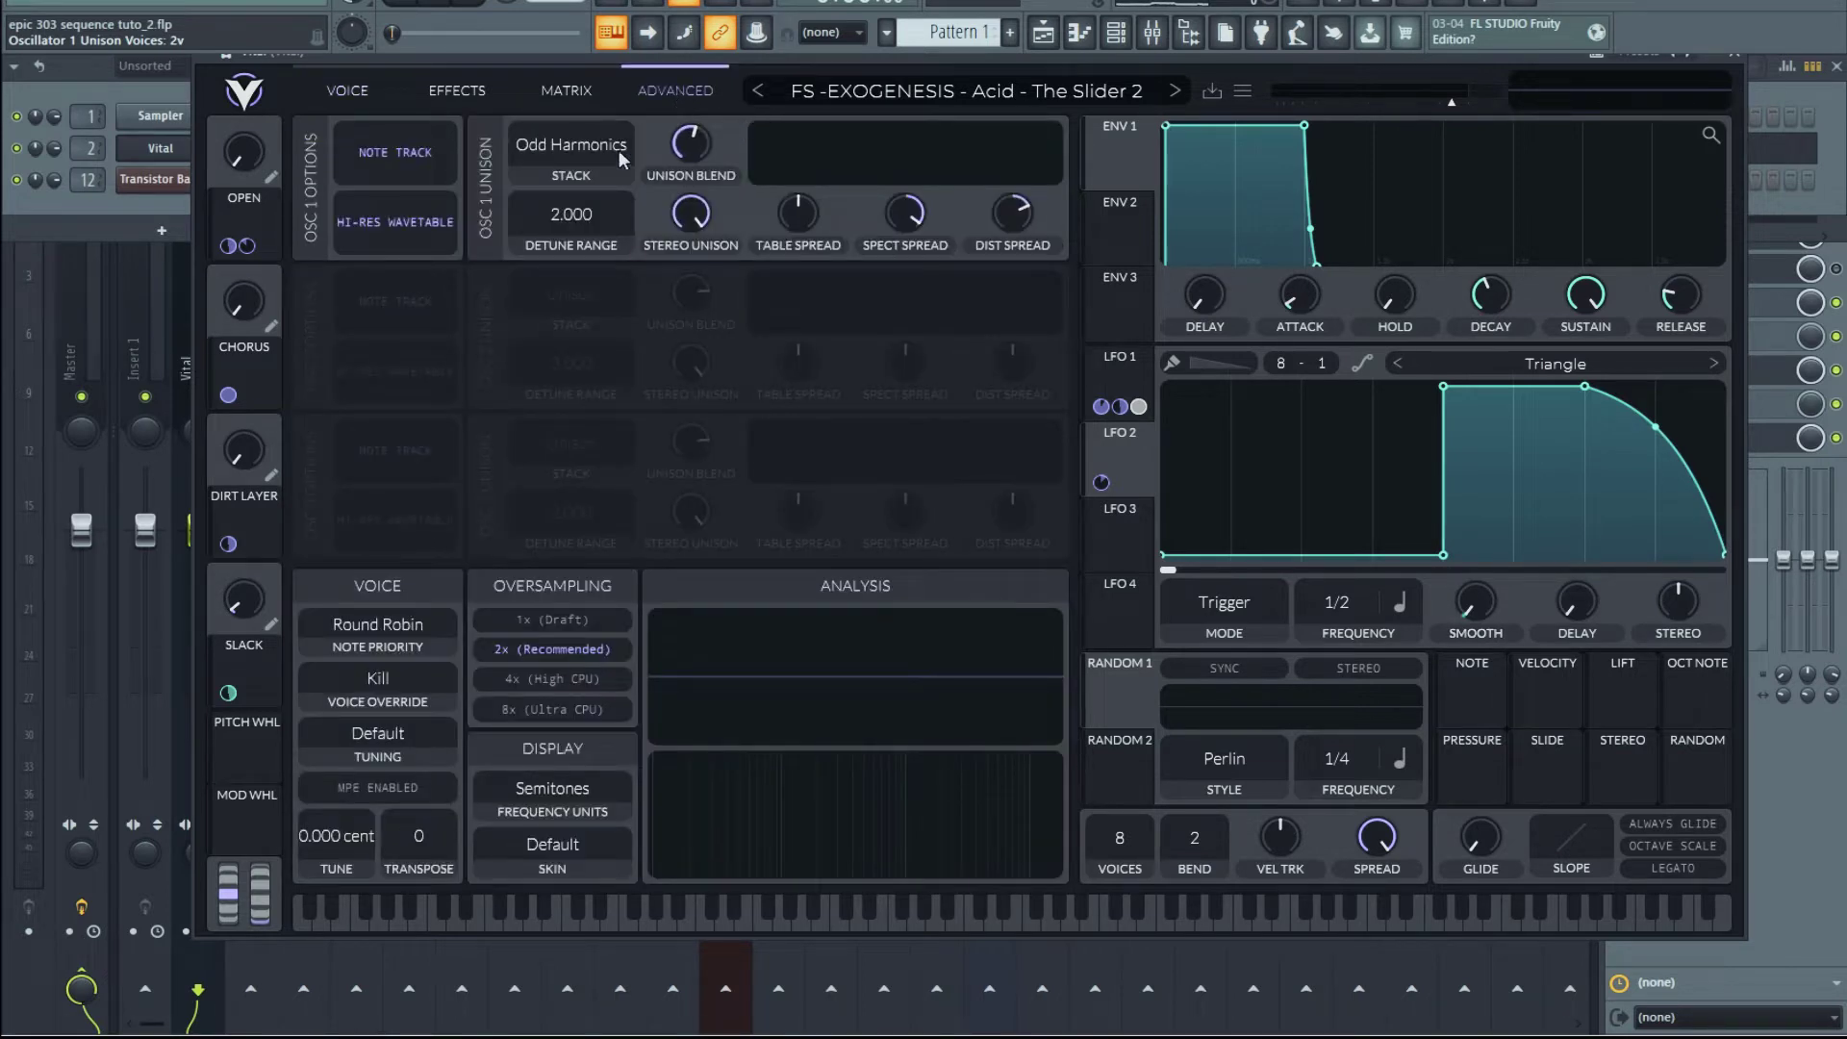
left_click(581, 142)
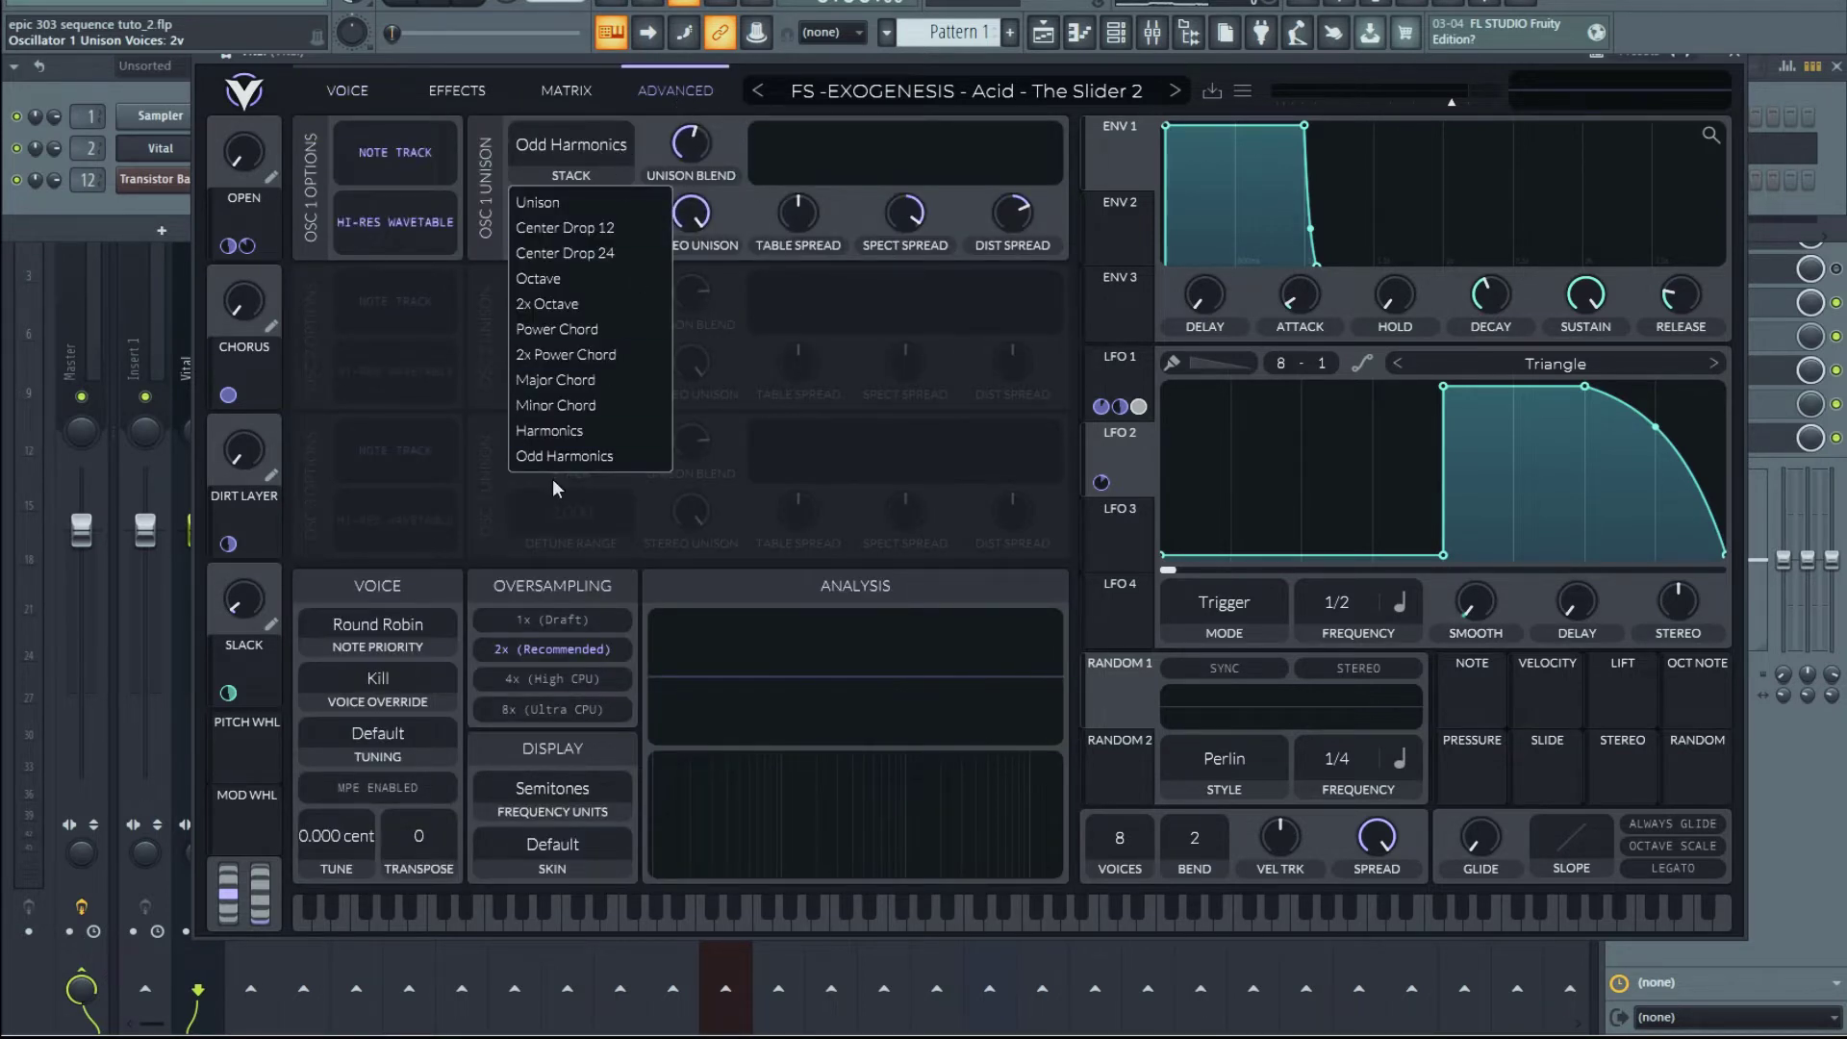
left_click(725, 129)
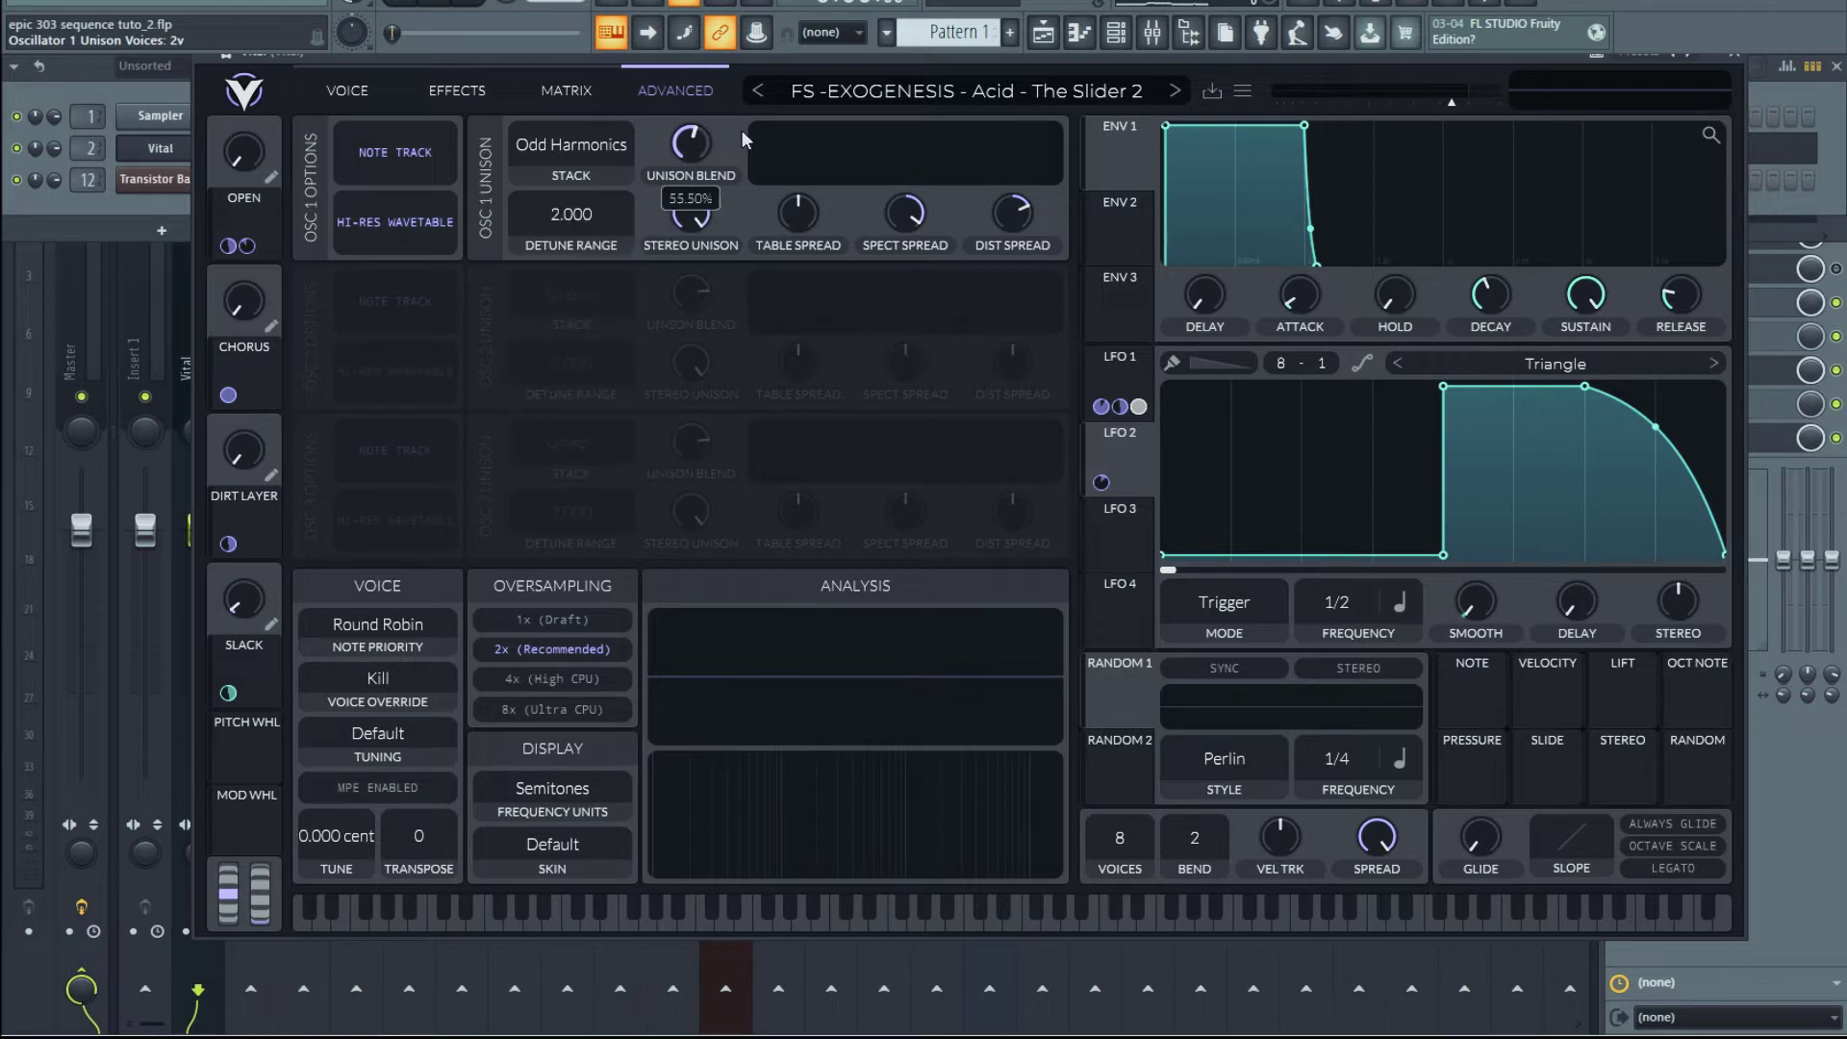
left_click(377, 91)
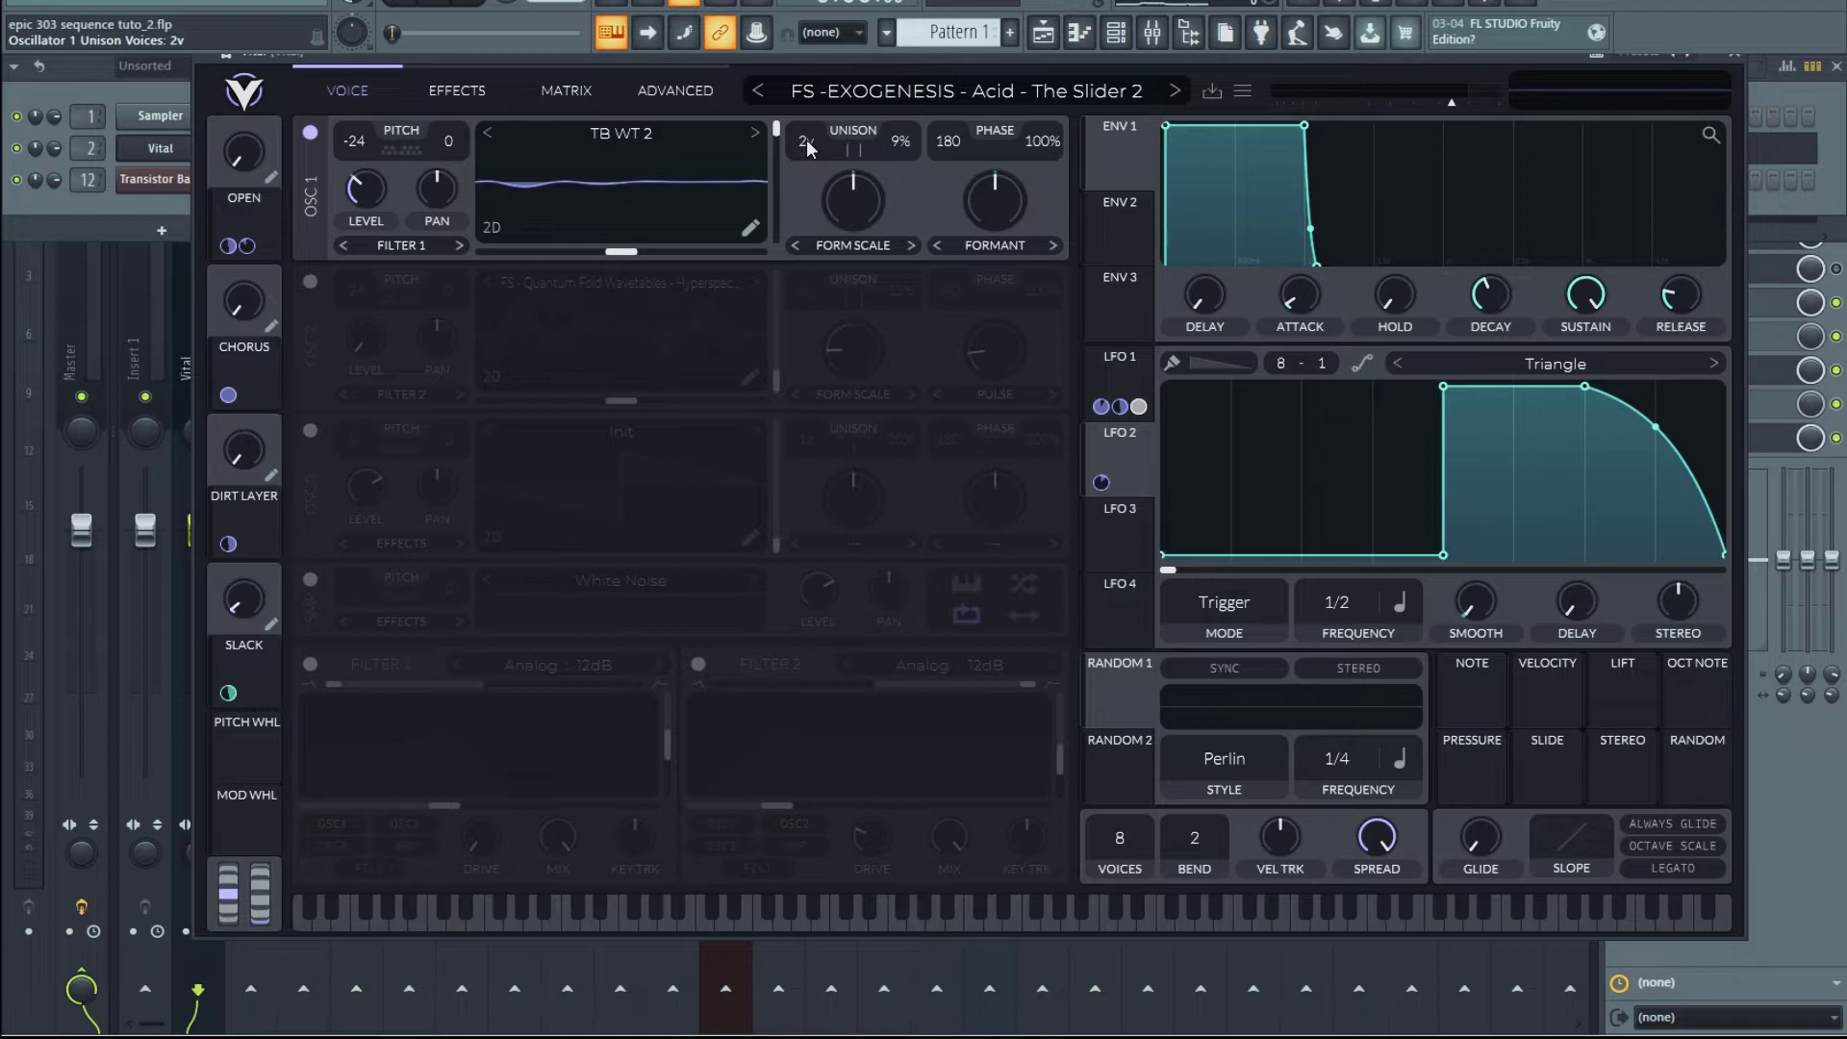
scroll(807, 144, "up", 5)
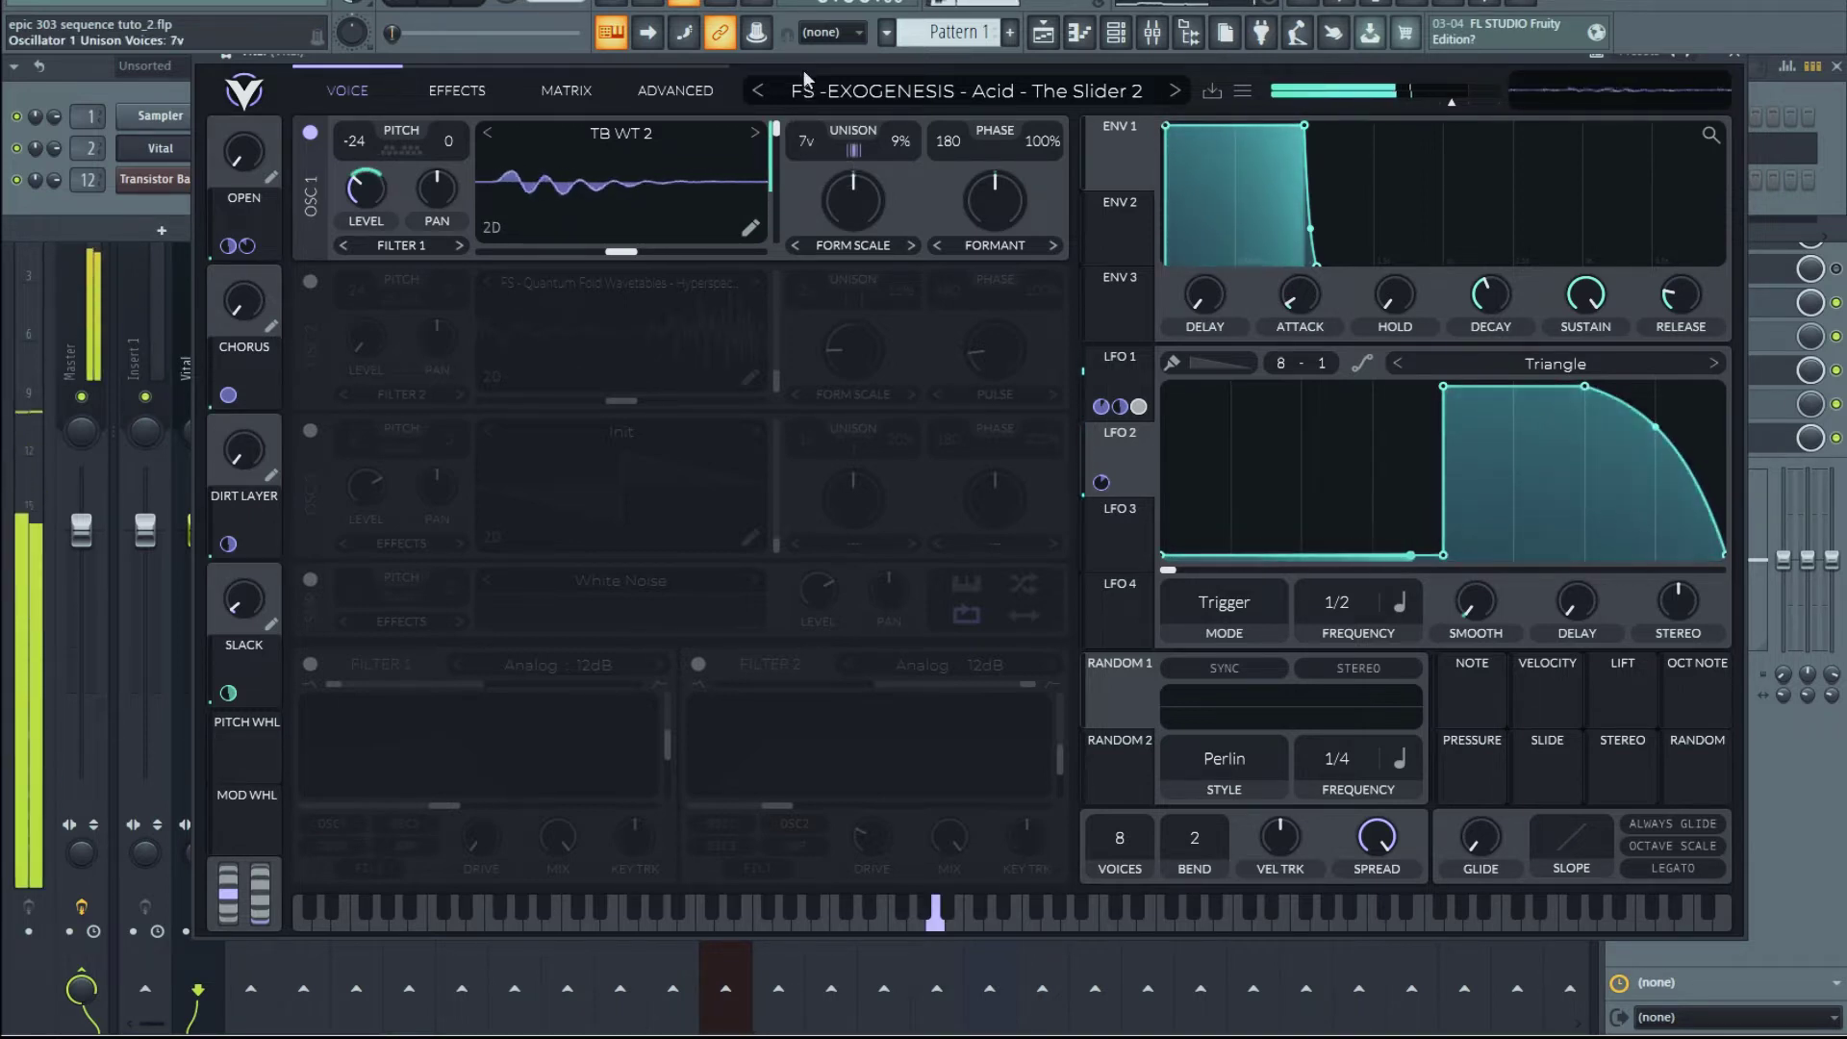
left_click_drag(808, 145, 796, 238)
mouse_move(901, 144)
left_mouse_down()
mouse_move(902, 96)
mouse_move(900, 145)
left_mouse_up()
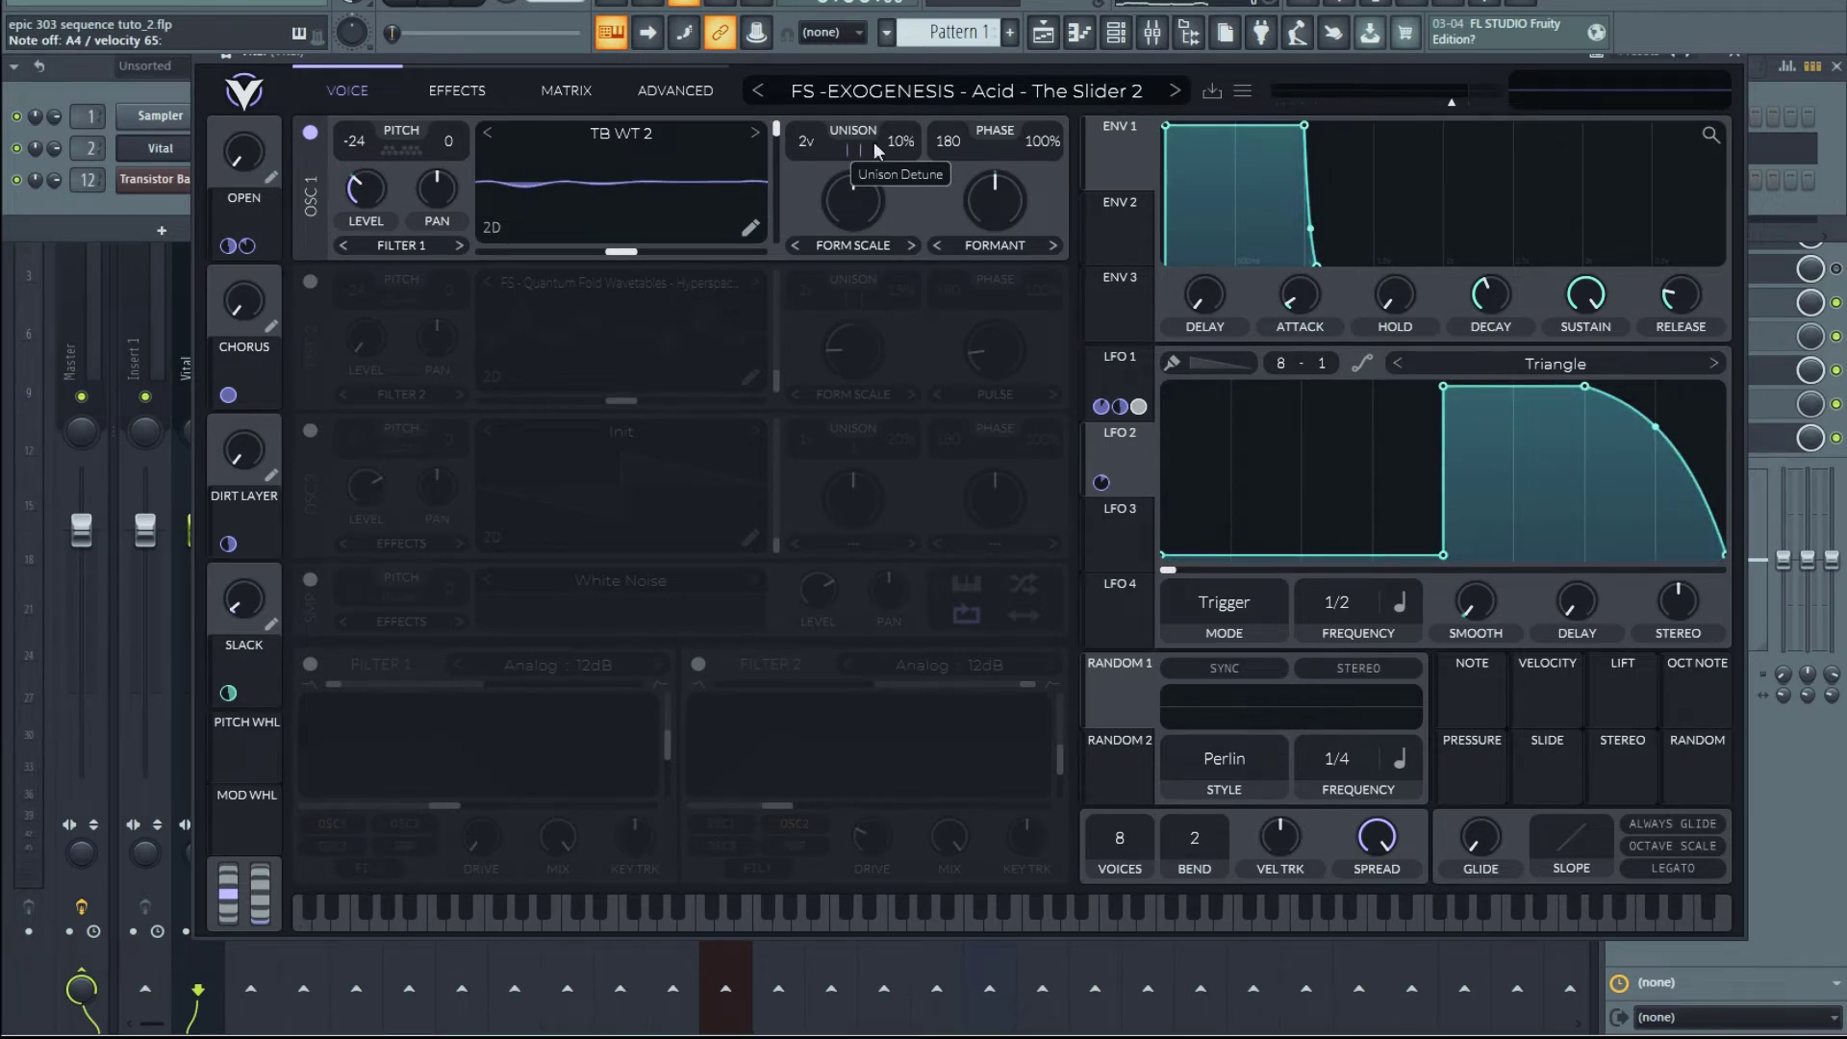
Try the Chorus effect with the CHORUS macro, and switch the effect off again.
left_click(465, 96)
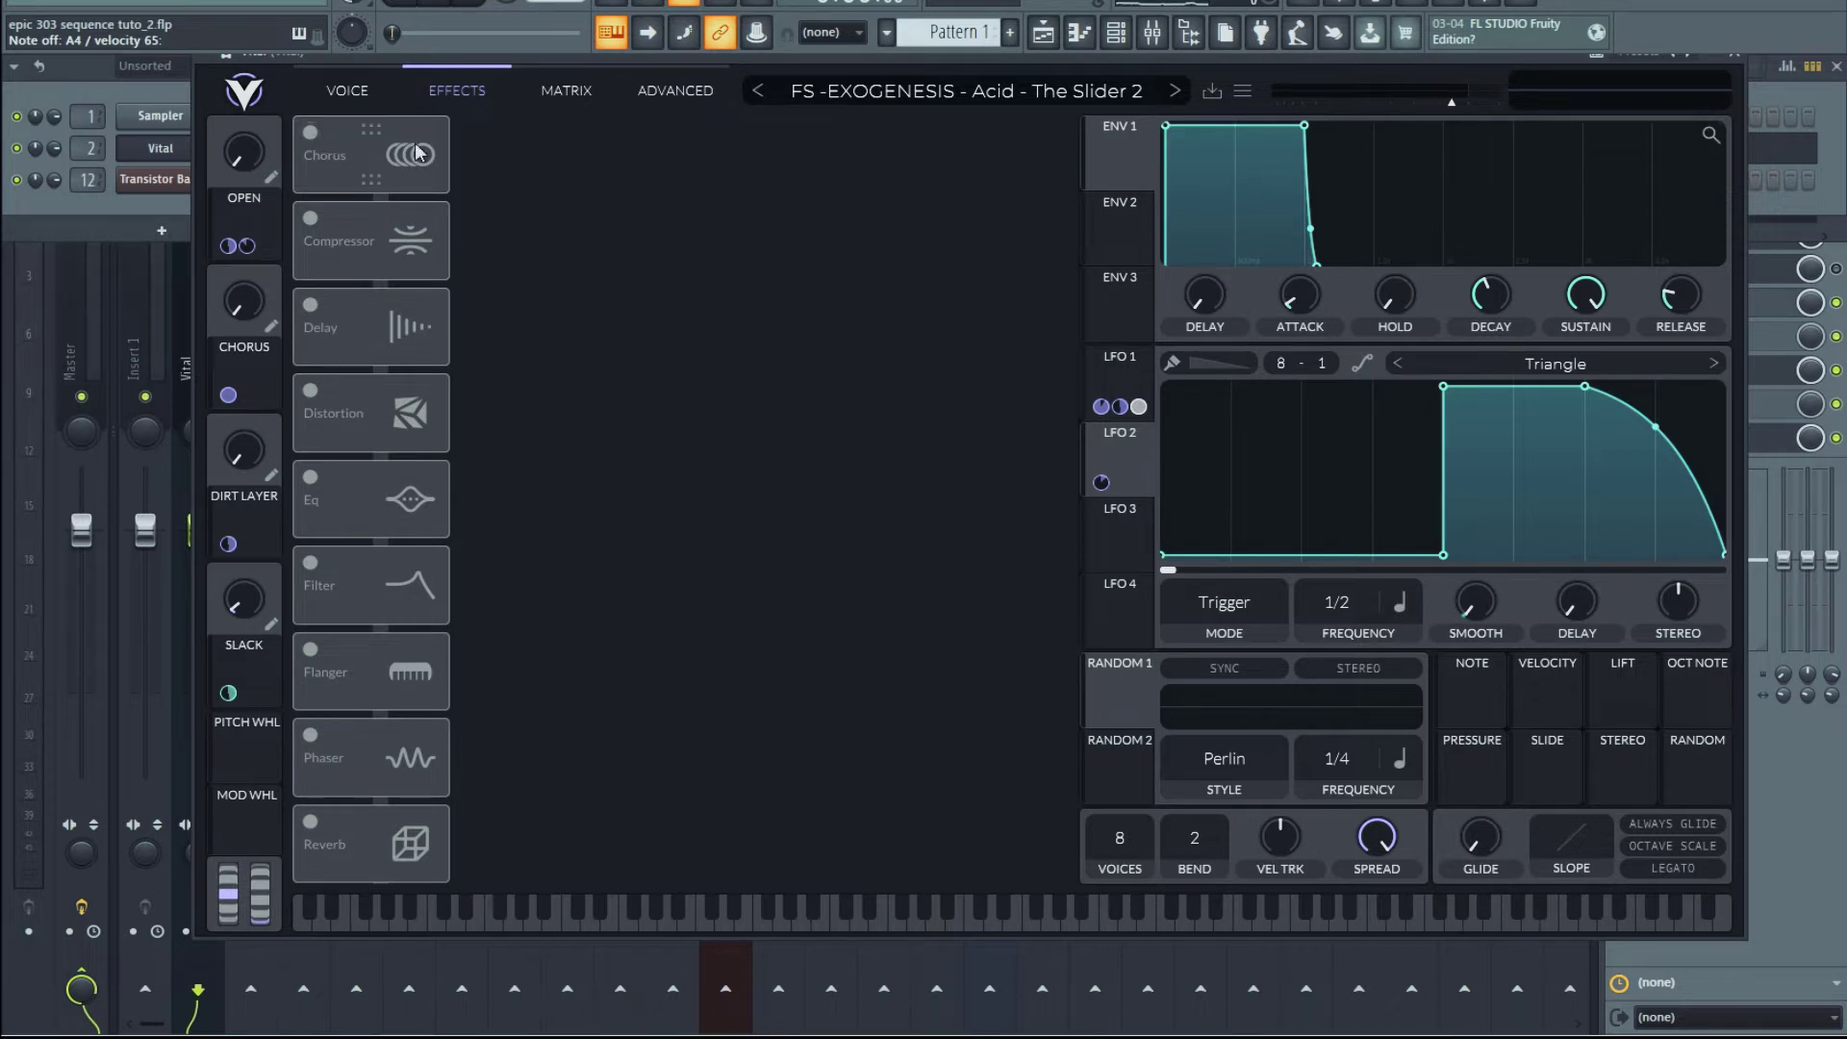
left_click(312, 132)
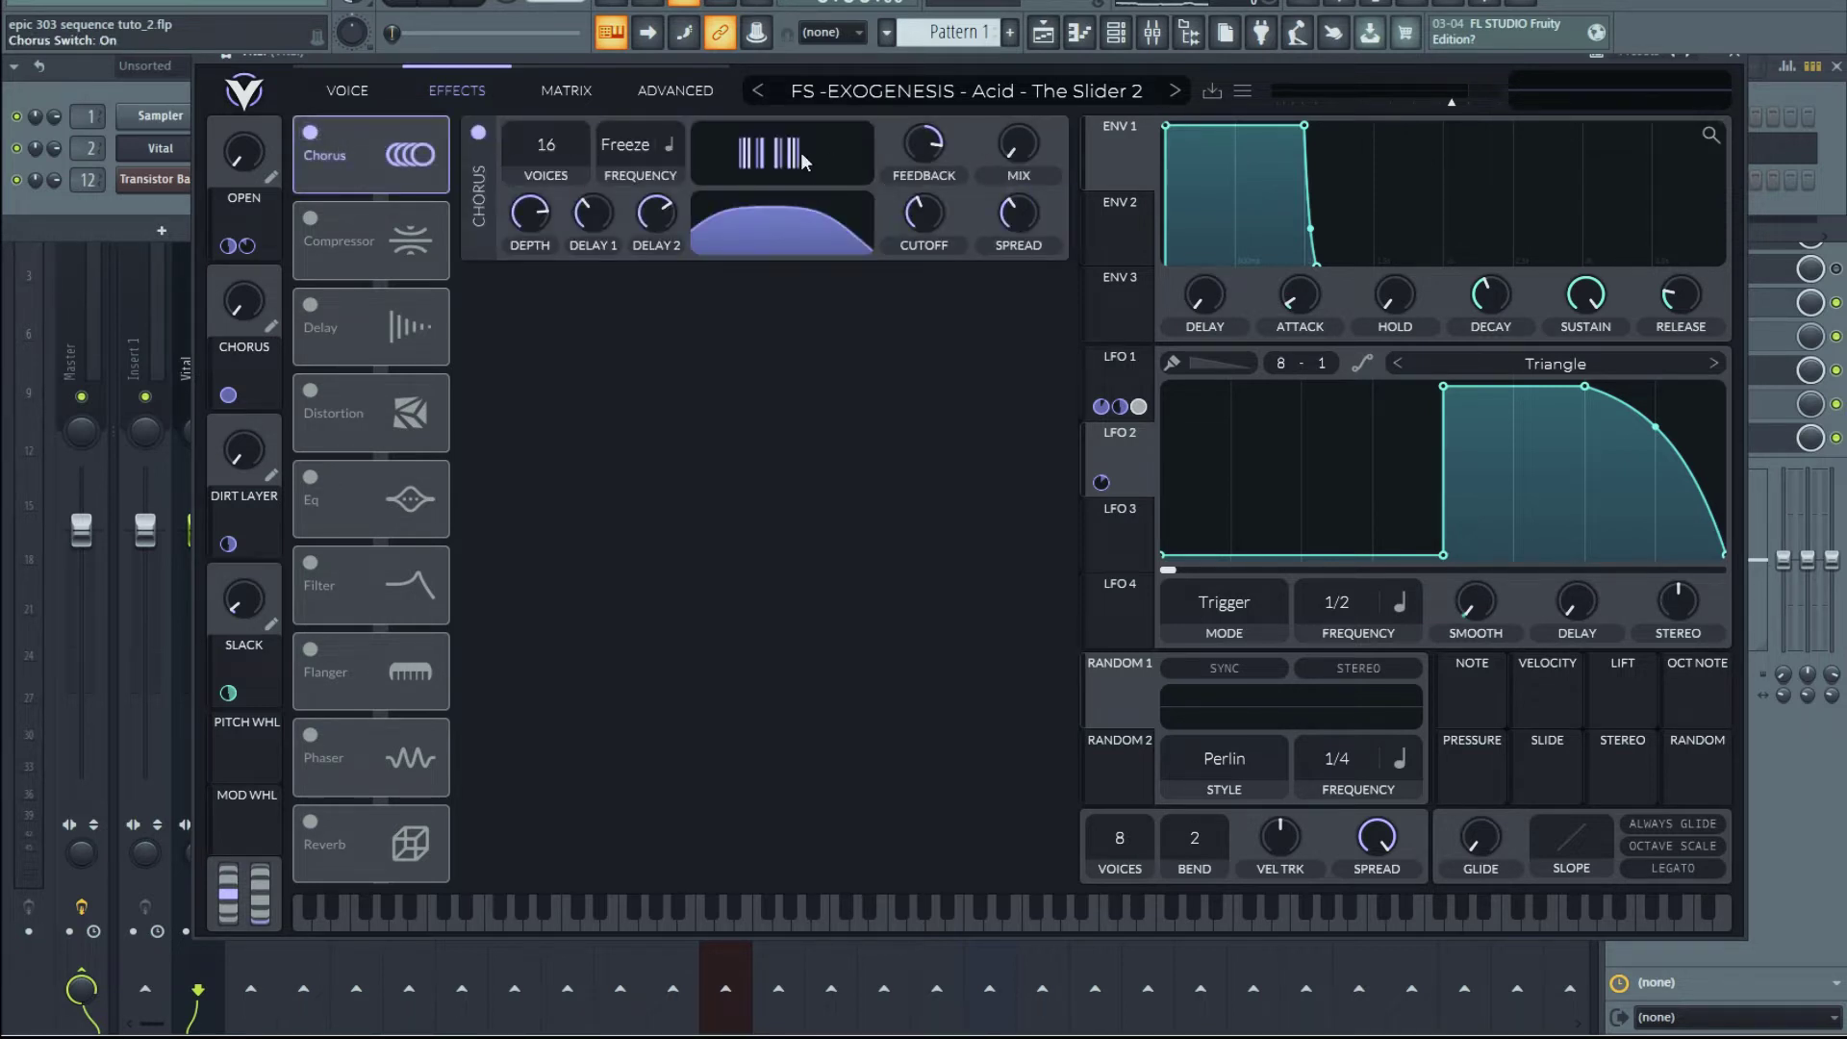
left_click_drag(252, 316, 258, 238)
left_click(311, 132)
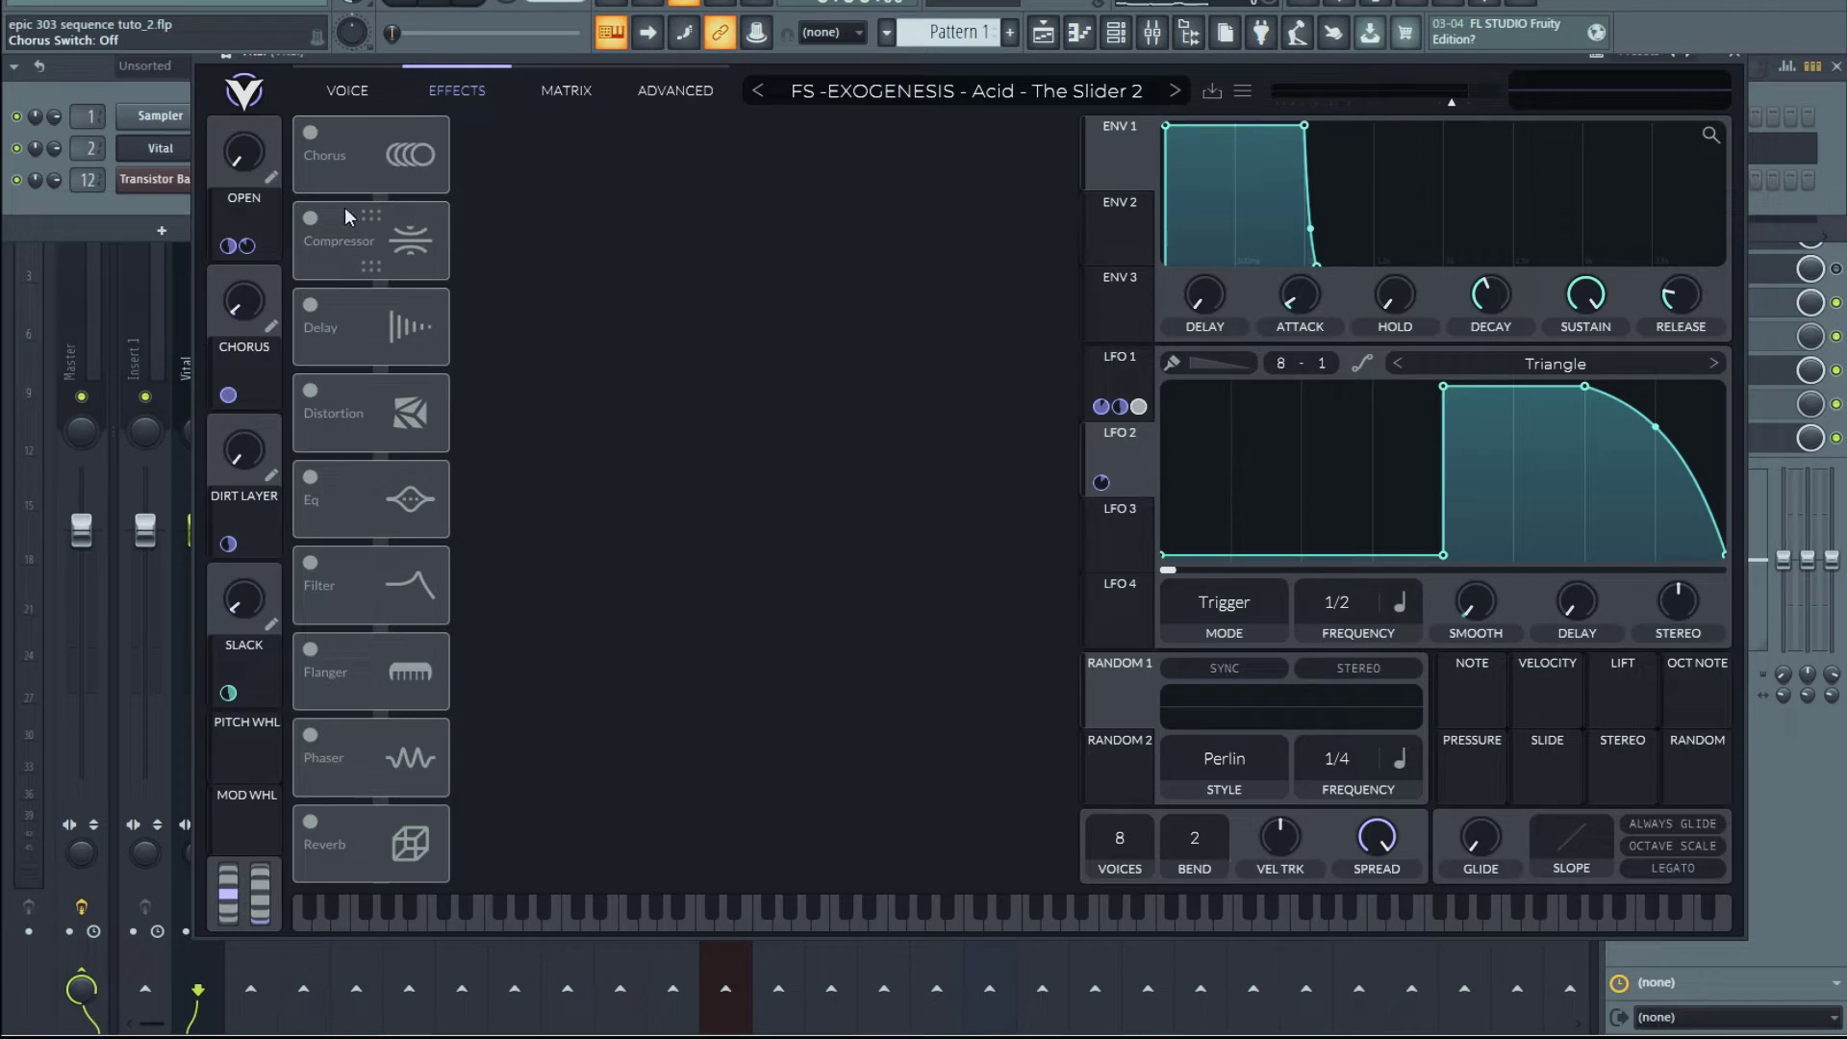
Enable the multiband compressor and the soft-clip distortion, and lower oscillator 1's level.
left_click(312, 217)
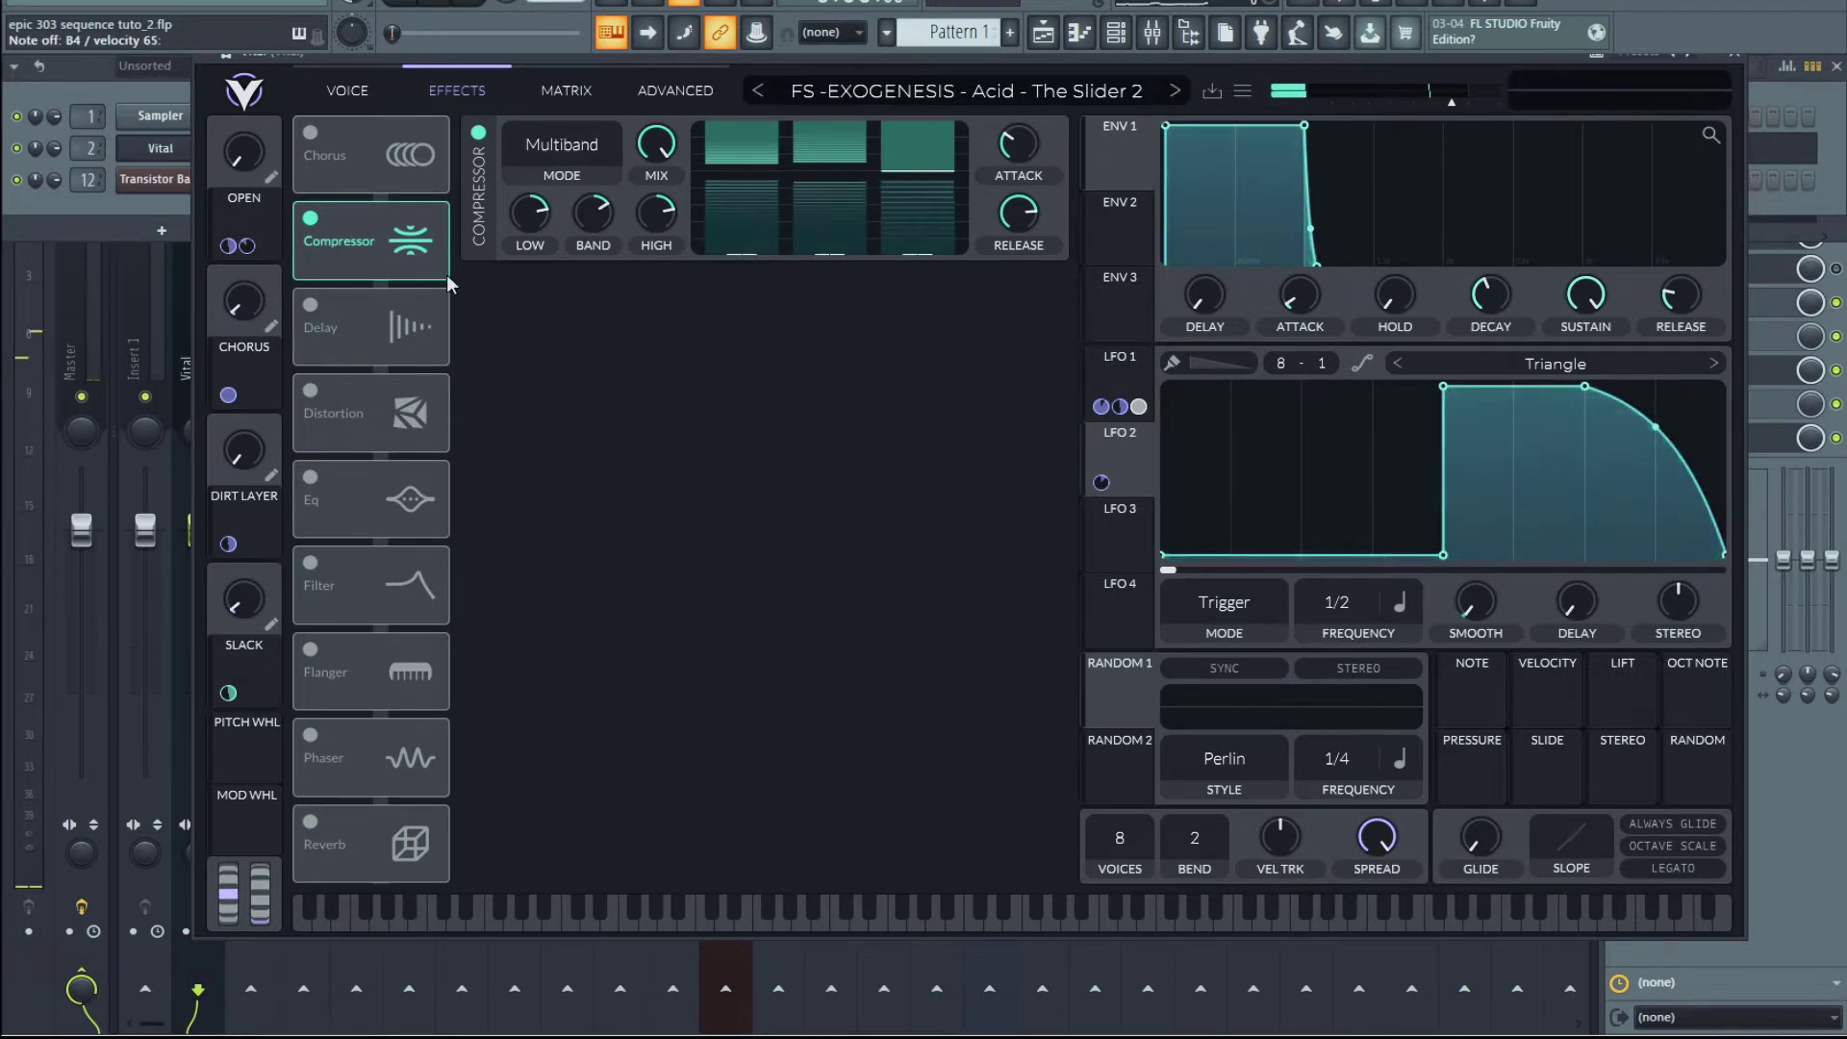
left_click(312, 389)
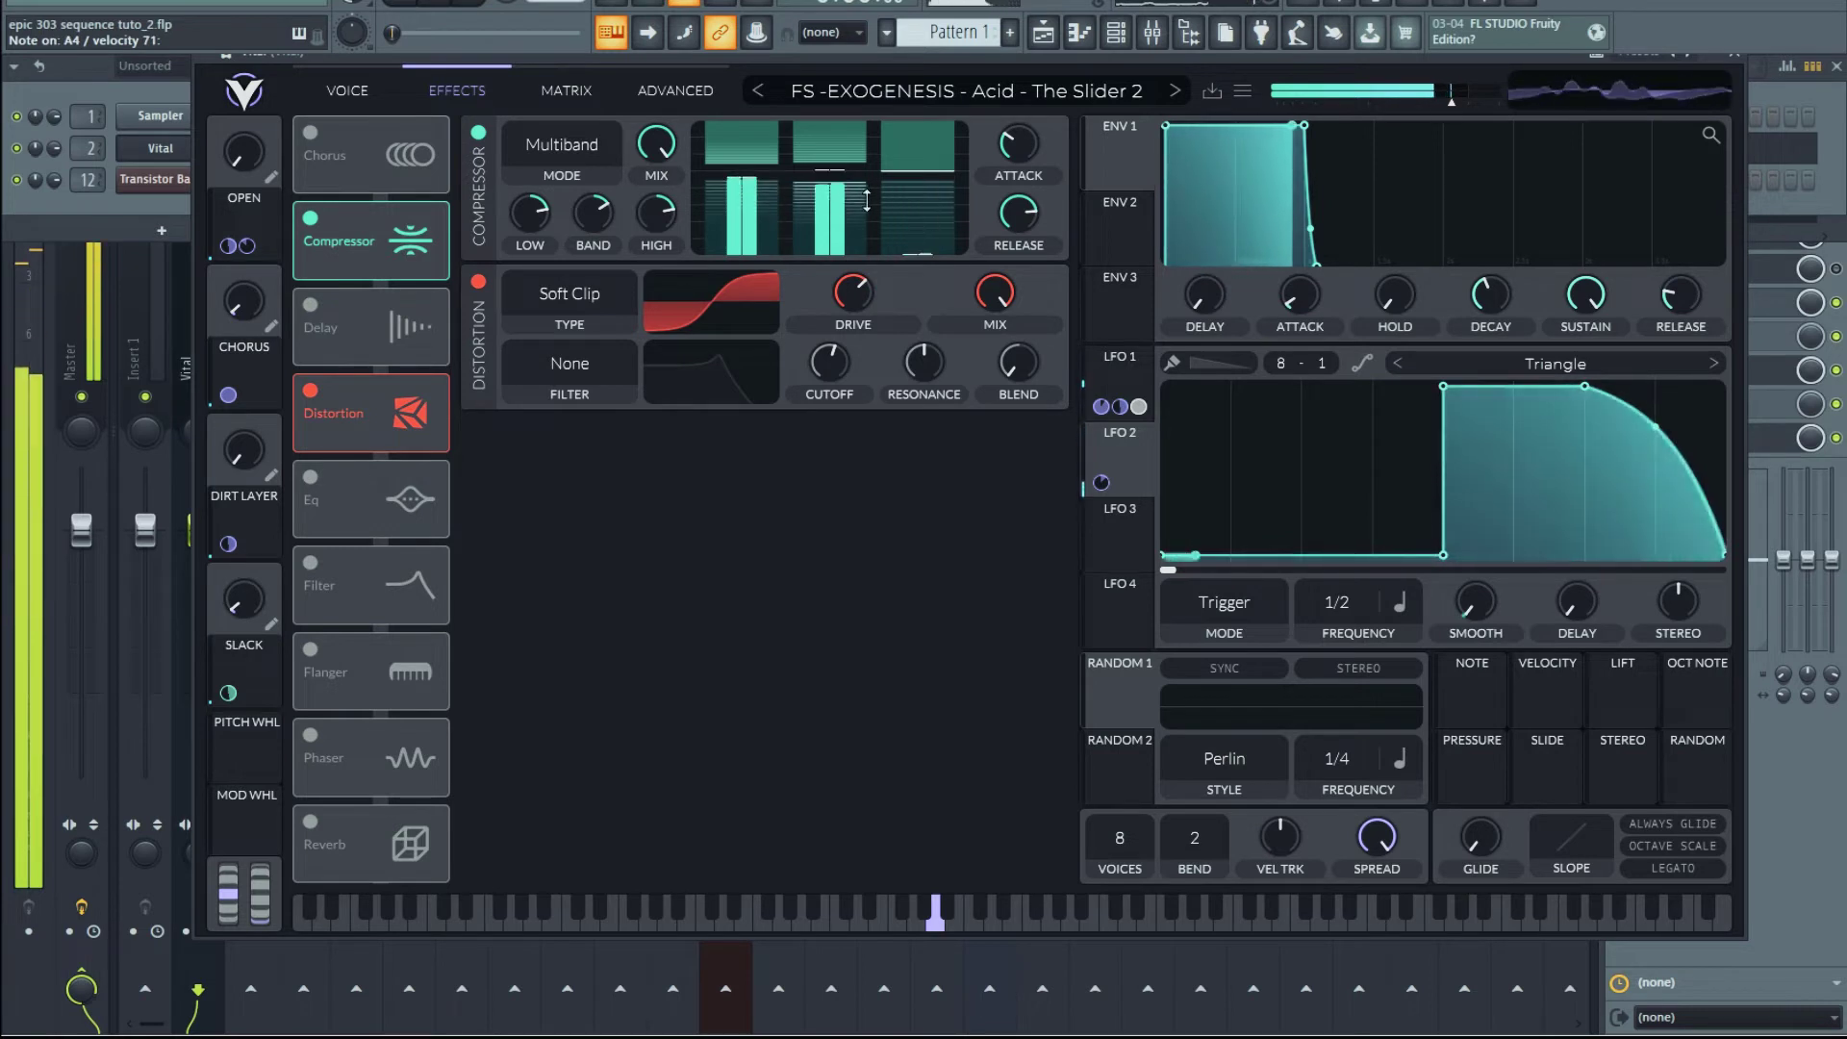
left_click(376, 96)
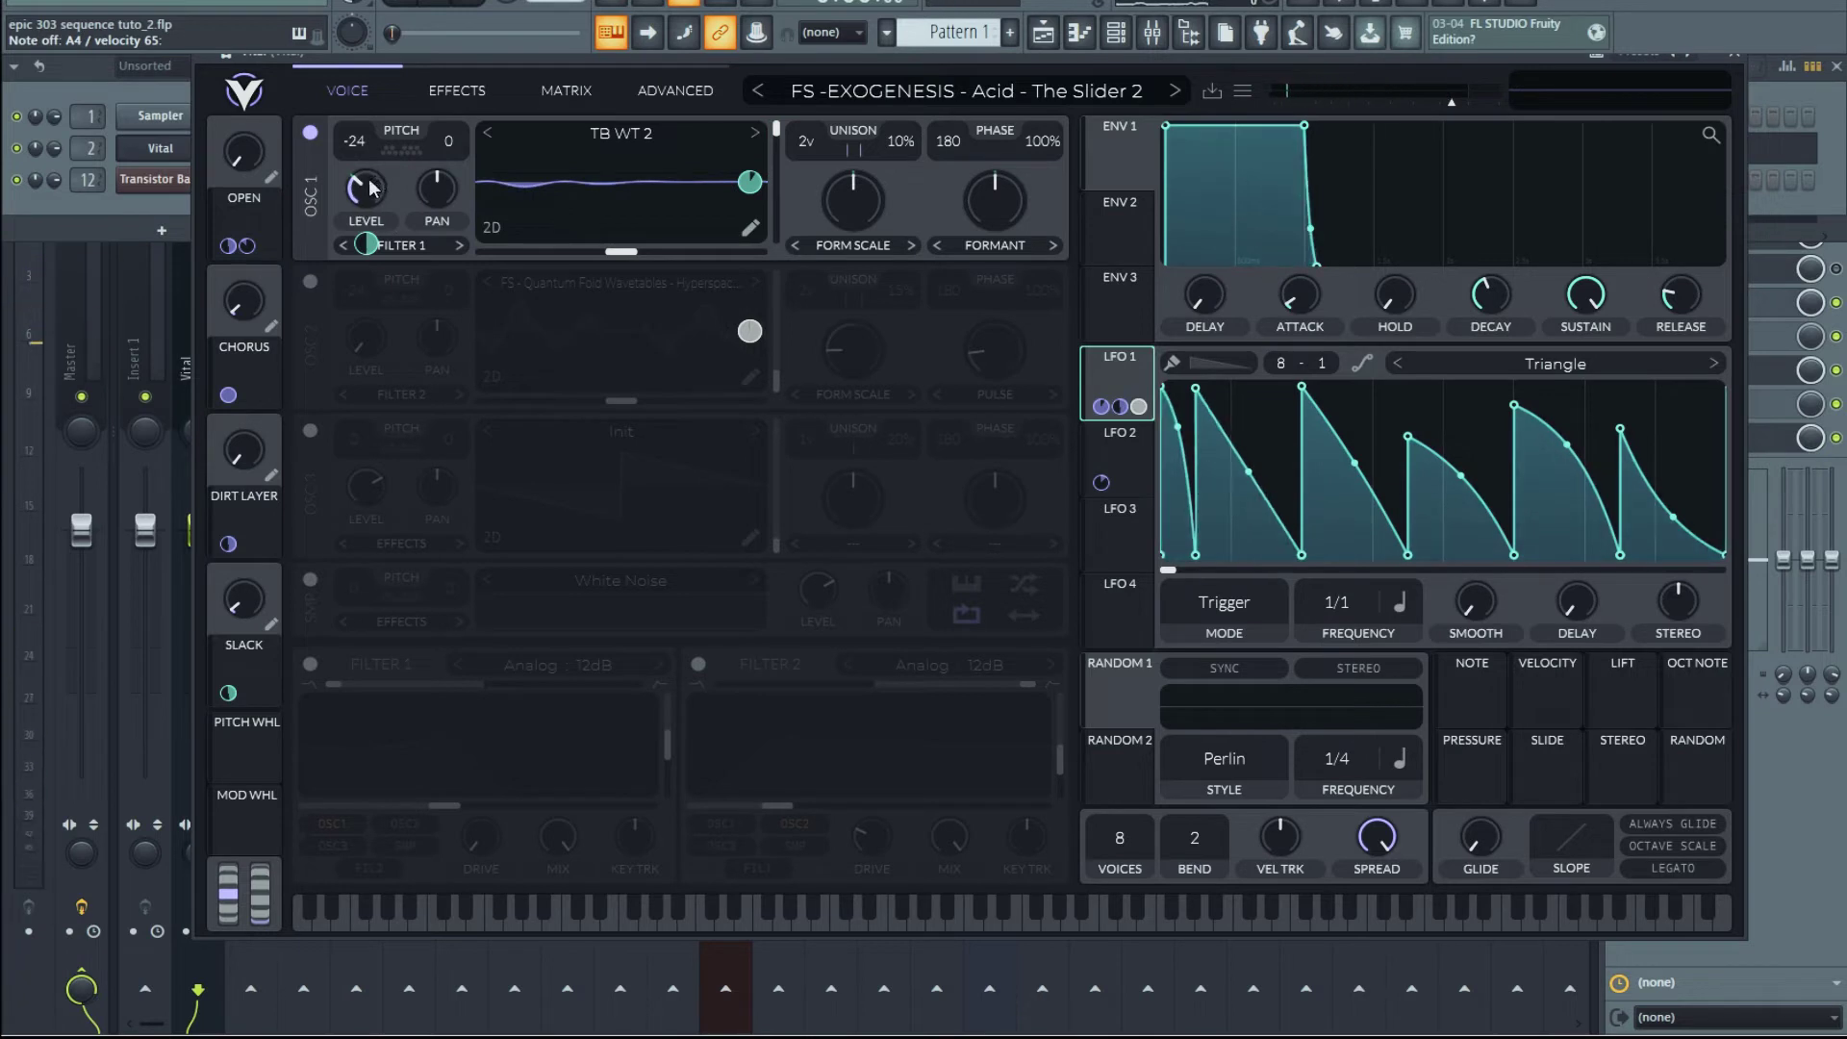
mouse_move(372, 189)
left_mouse_down()
mouse_move(355, 210)
mouse_move(371, 242)
mouse_move(370, 152)
mouse_move(371, 216)
left_mouse_up()
Audition the compressor's release and attack settings, and lower its mix to 0.
left_click(458, 96)
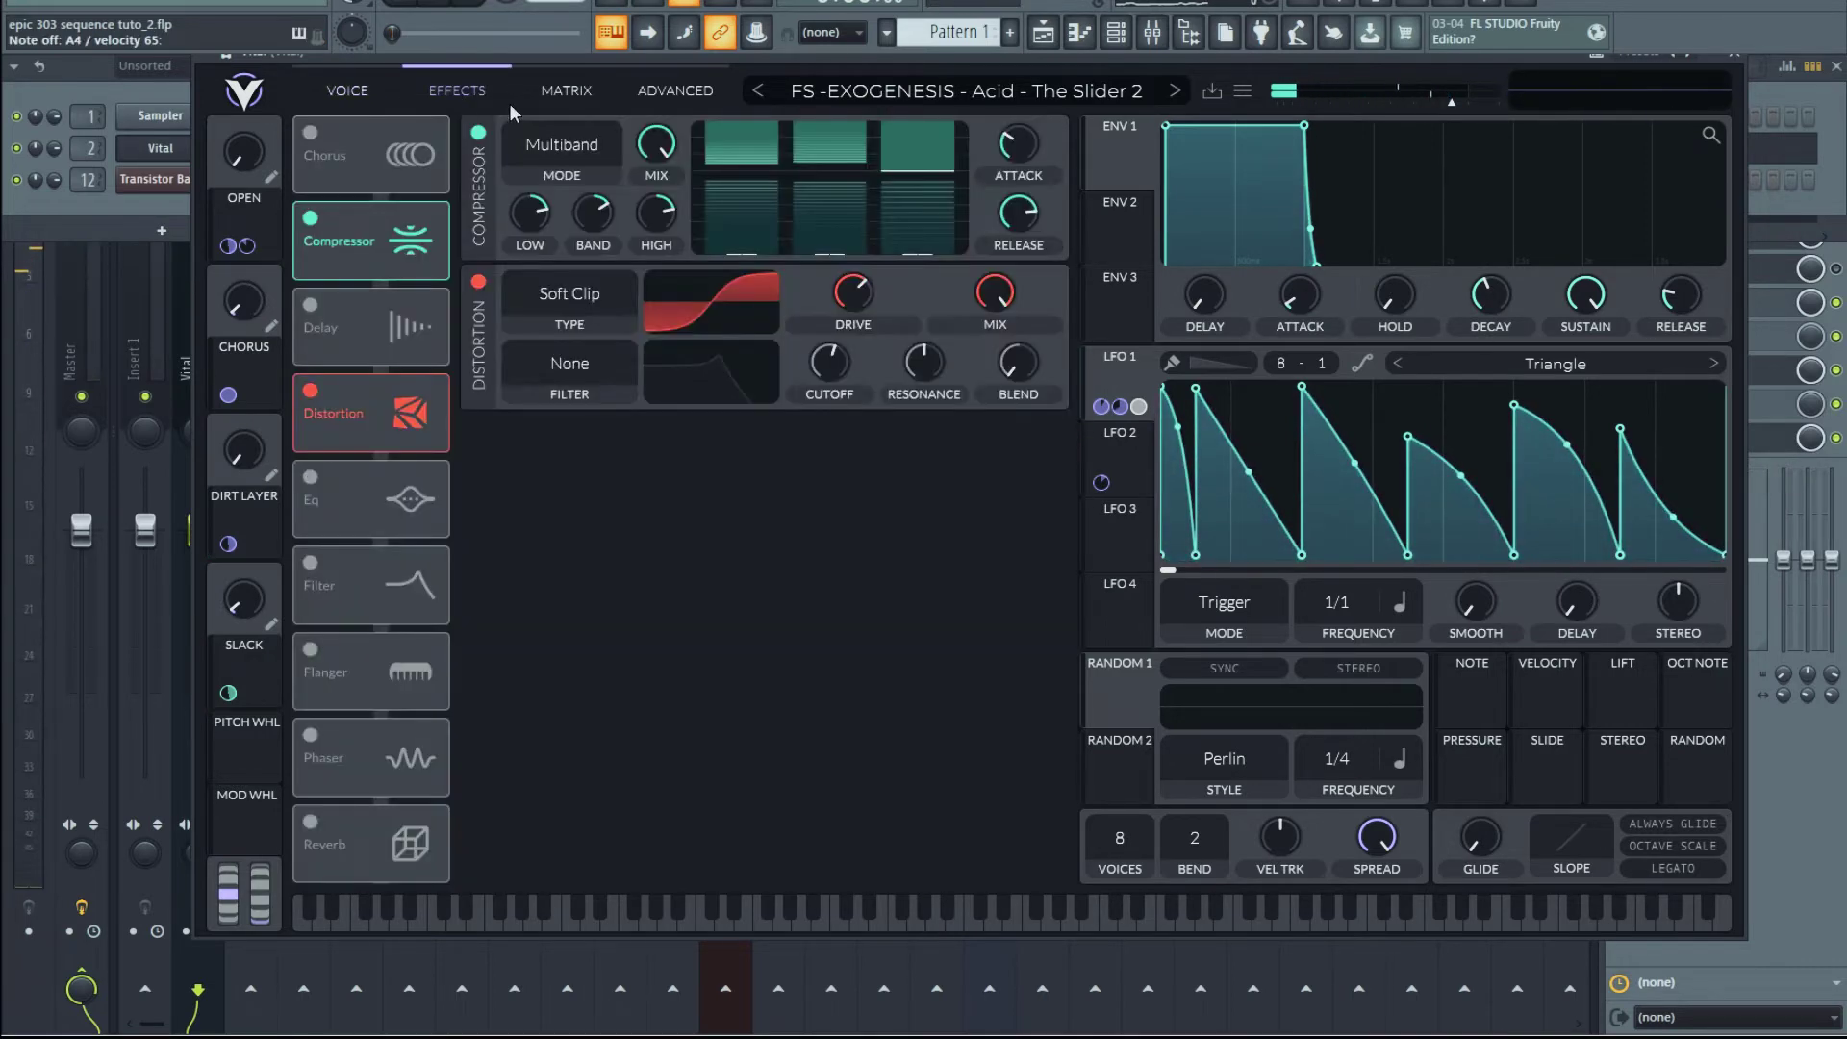
left_click(540, 98)
left_click(470, 100)
left_click_drag(1009, 209, 1004, 248)
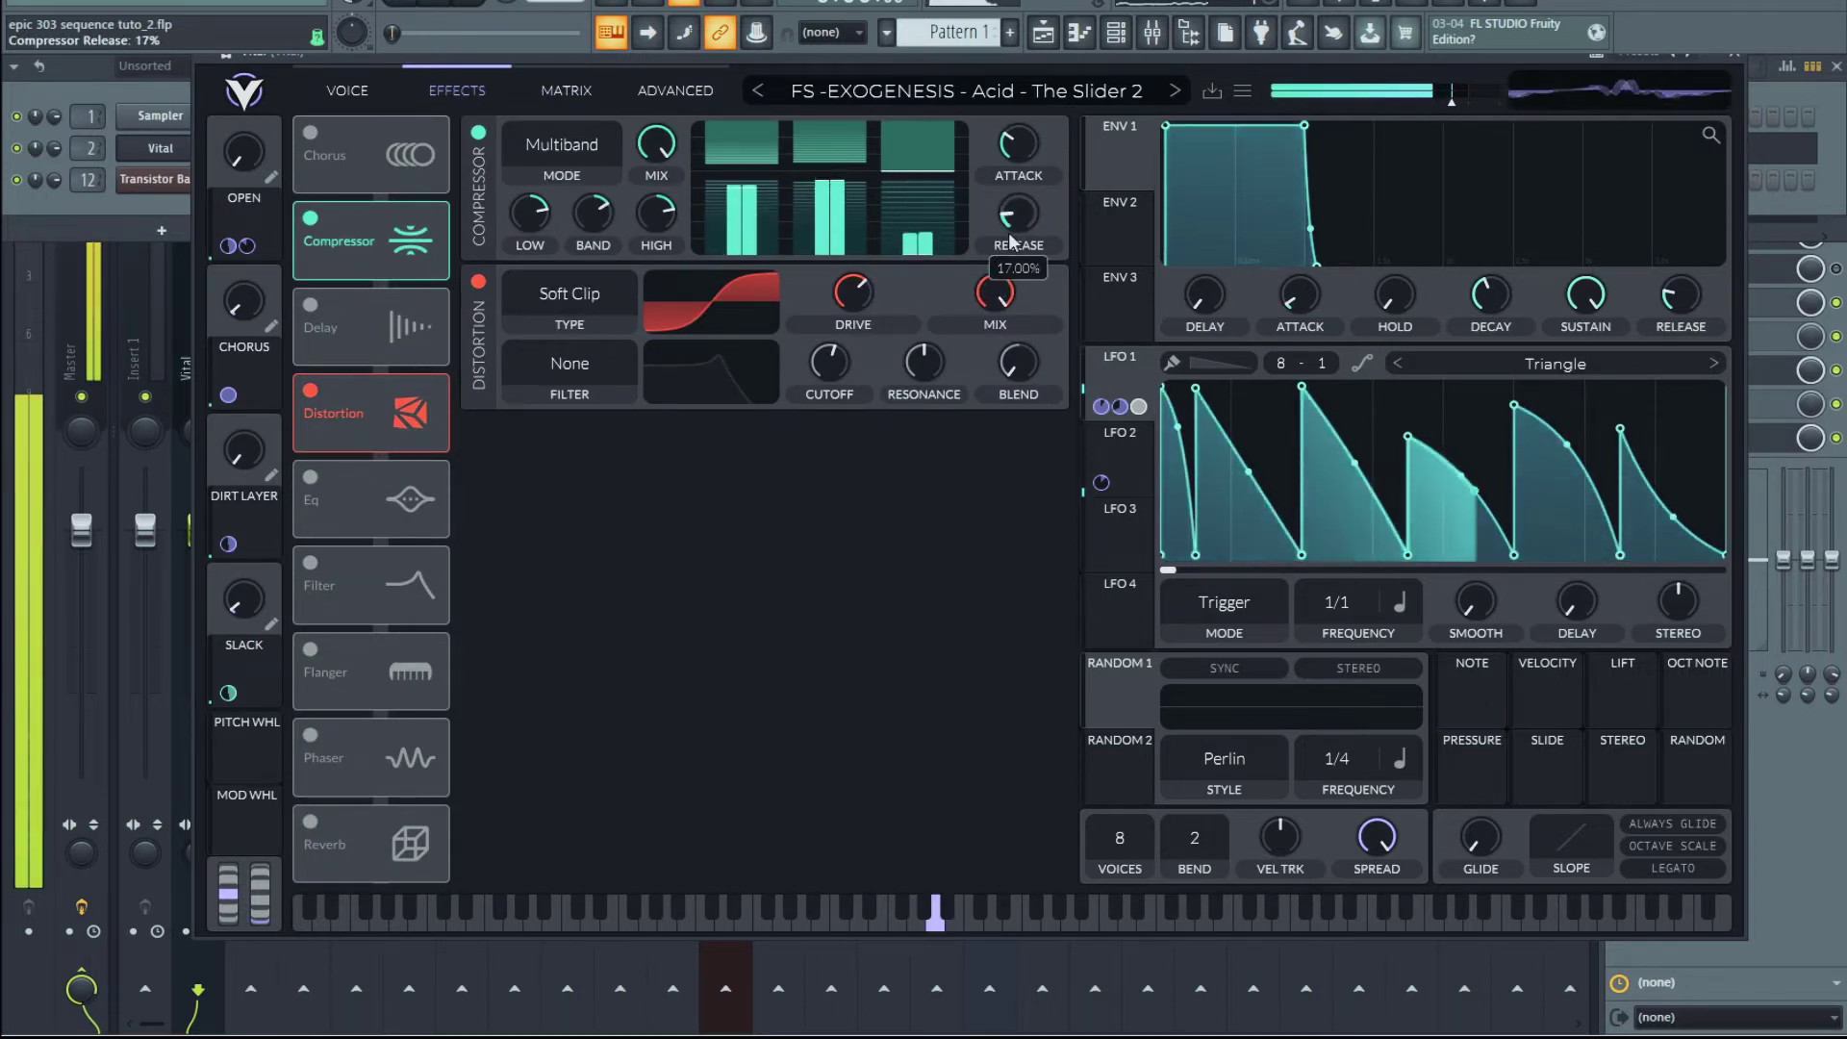
left_click_drag(1027, 160, 1022, 157)
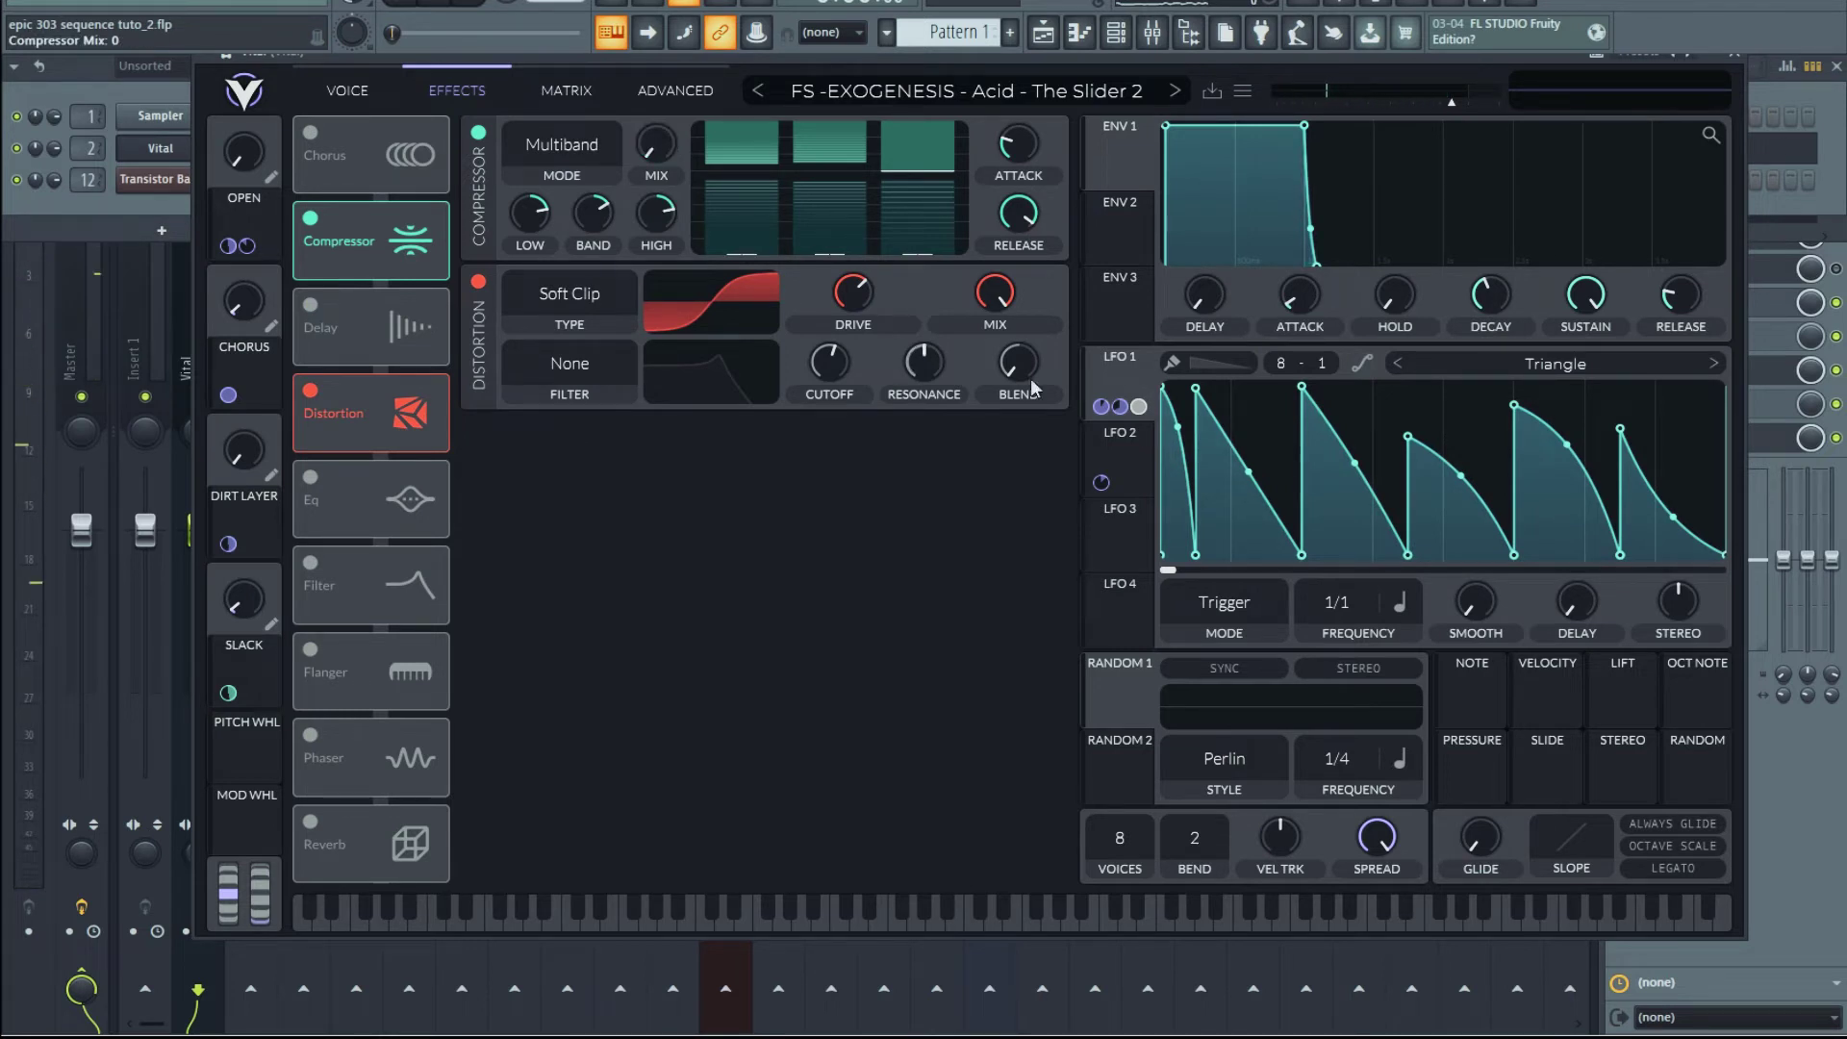
Modulate the compressor's mix with LFO 1, and fine-tune the compressor's release and base mix.
left_click_drag(1119, 398, 619, 221)
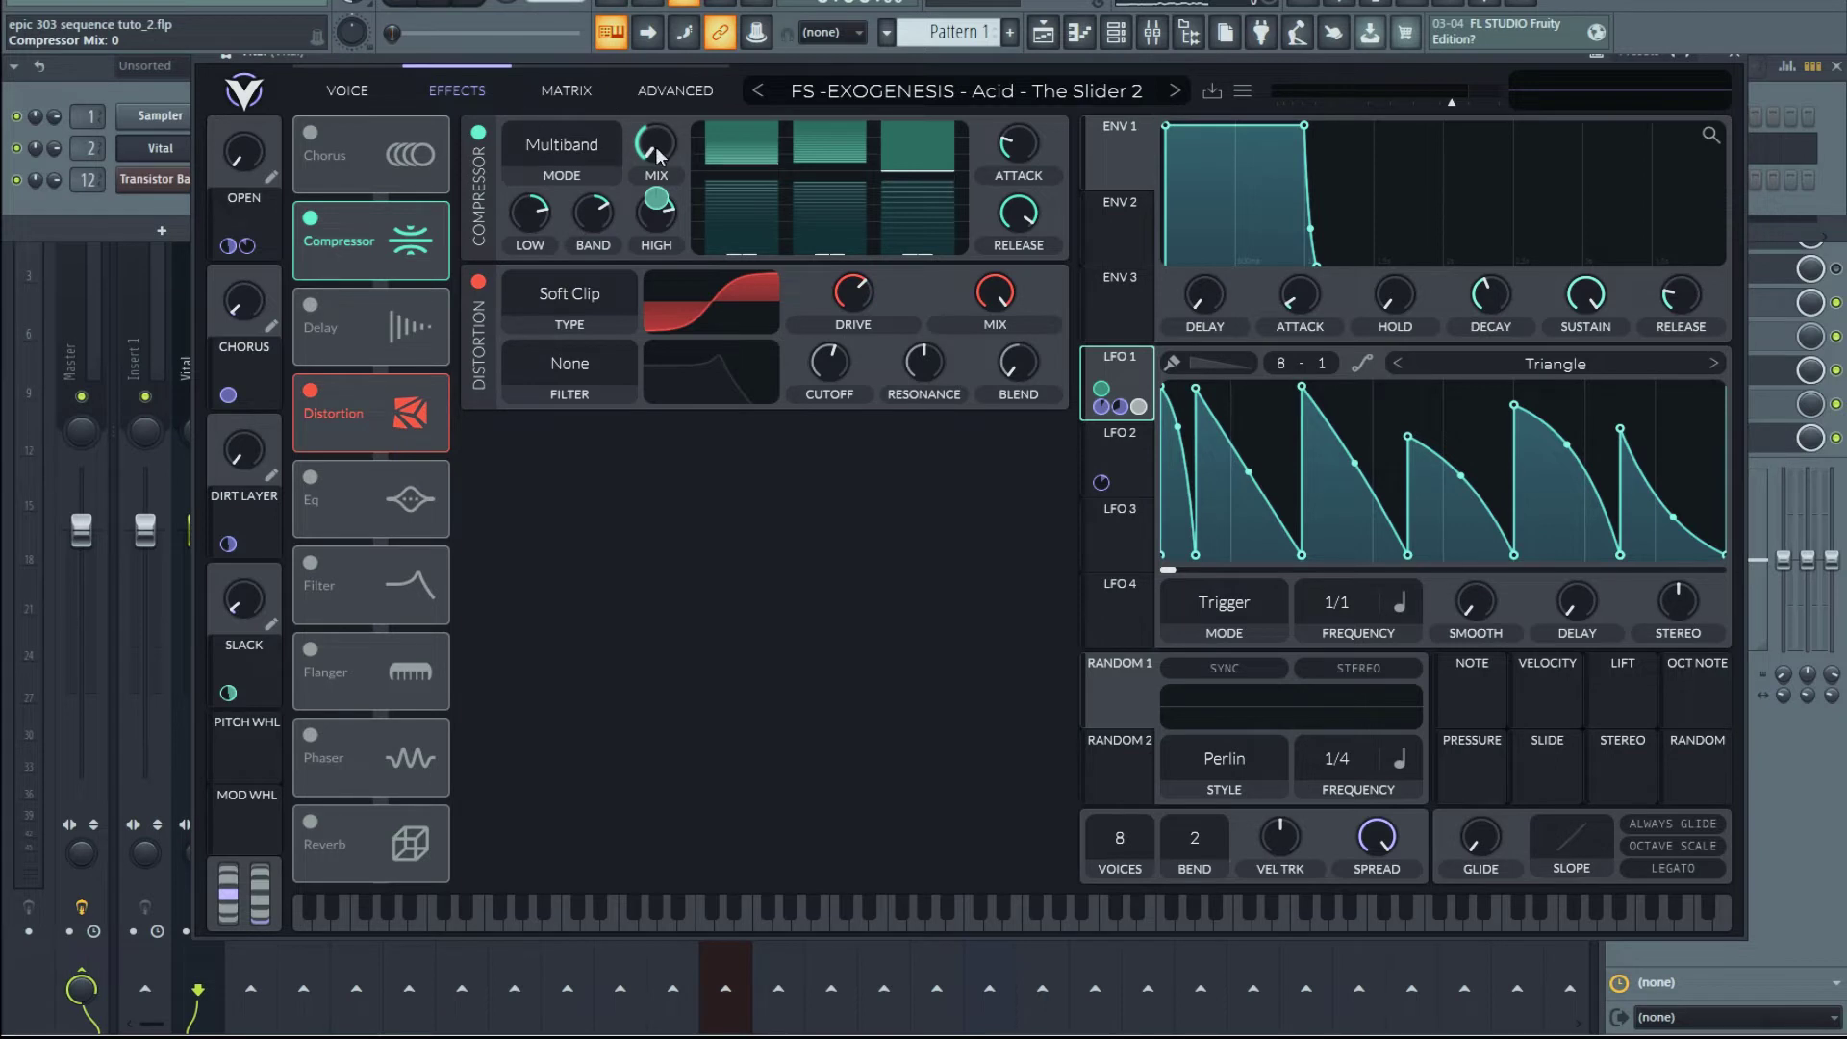
left_click_drag(666, 202, 658, 206)
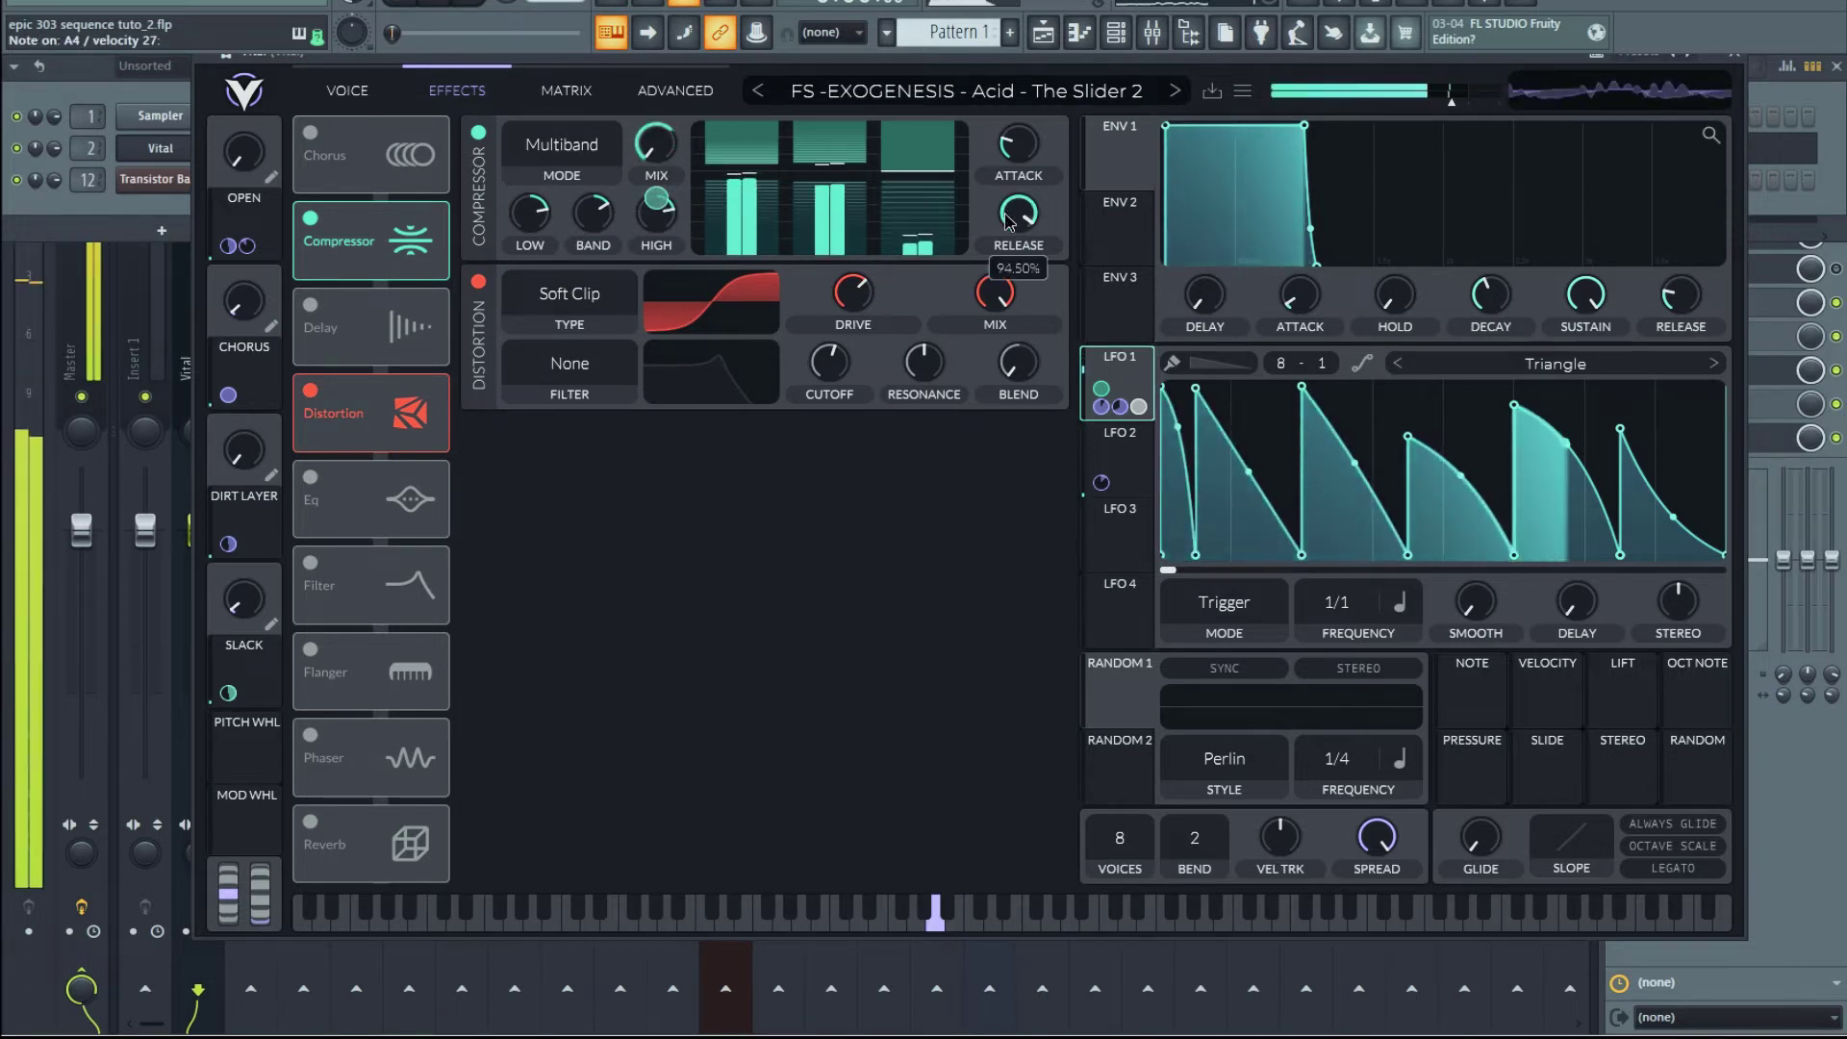
left_click_drag(988, 294, 1036, 159)
mouse_move(658, 154)
left_mouse_down()
mouse_move(664, 135)
mouse_move(674, 177)
left_mouse_up()
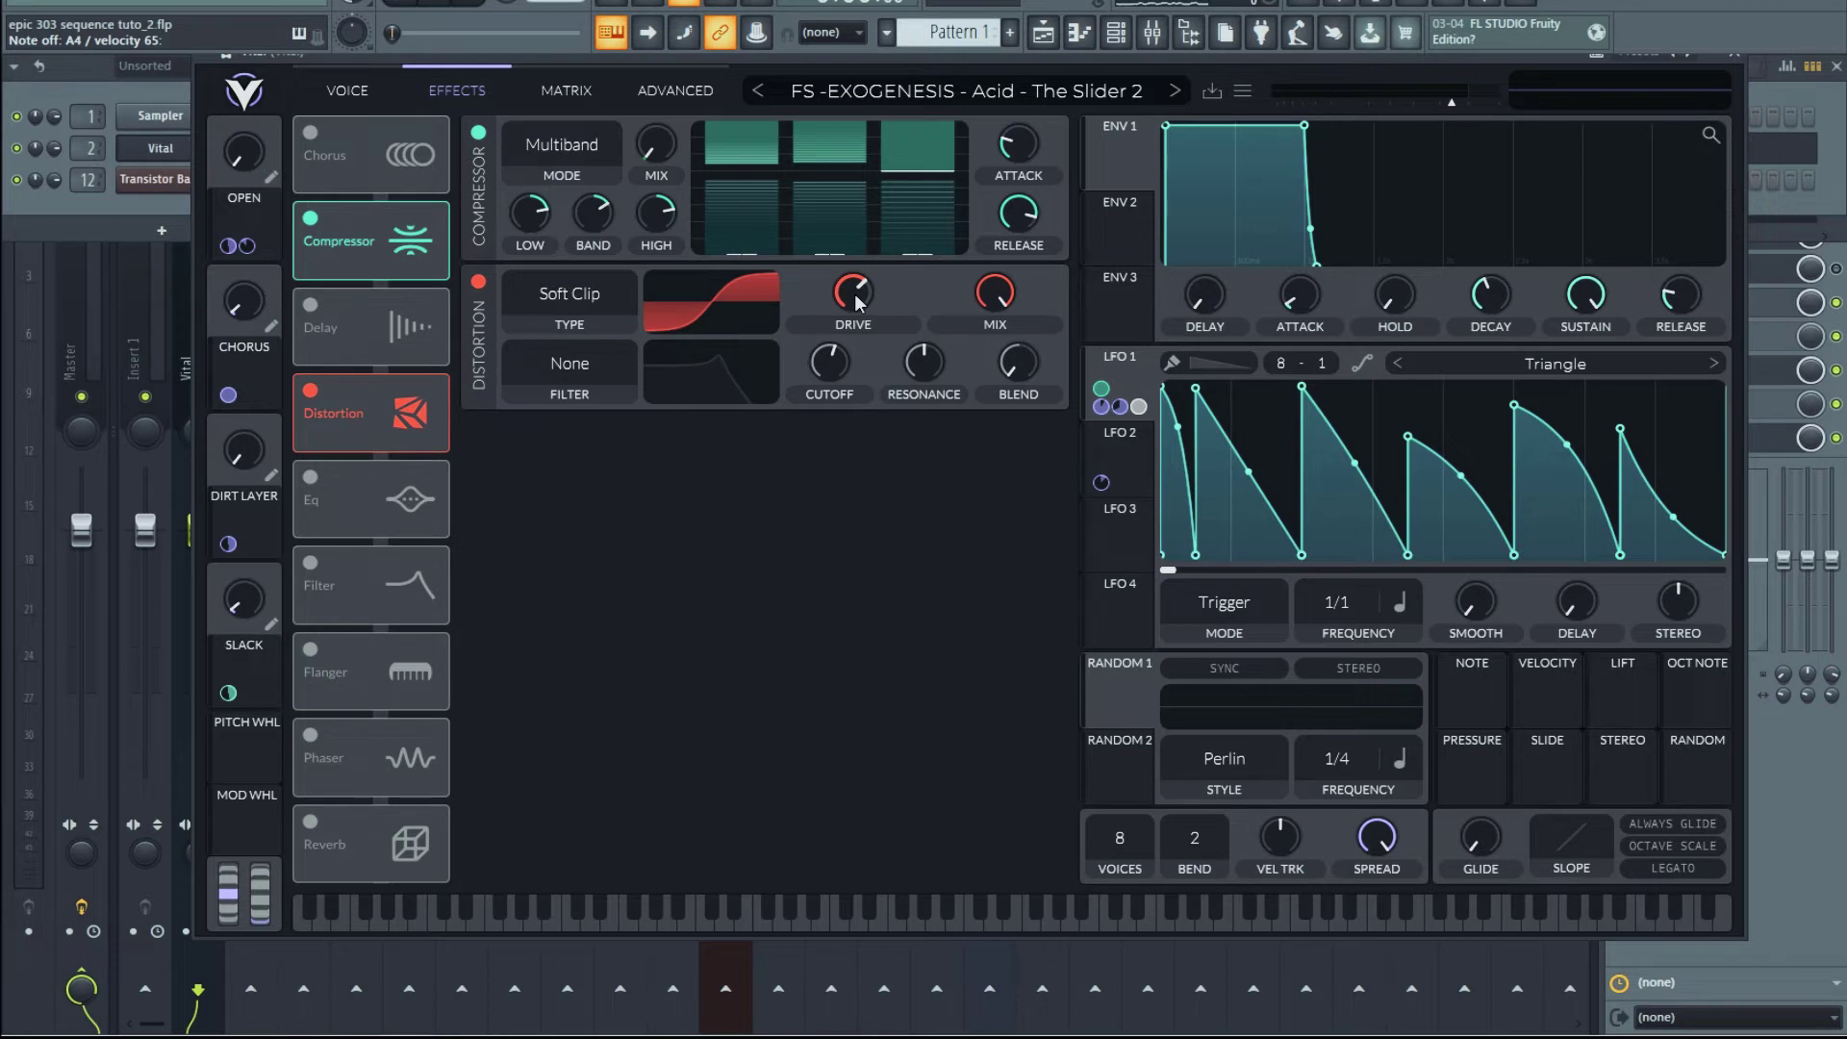
Raise the distortion's drive and reduce the compressor's attack.
left_click_drag(883, 317, 861, 268)
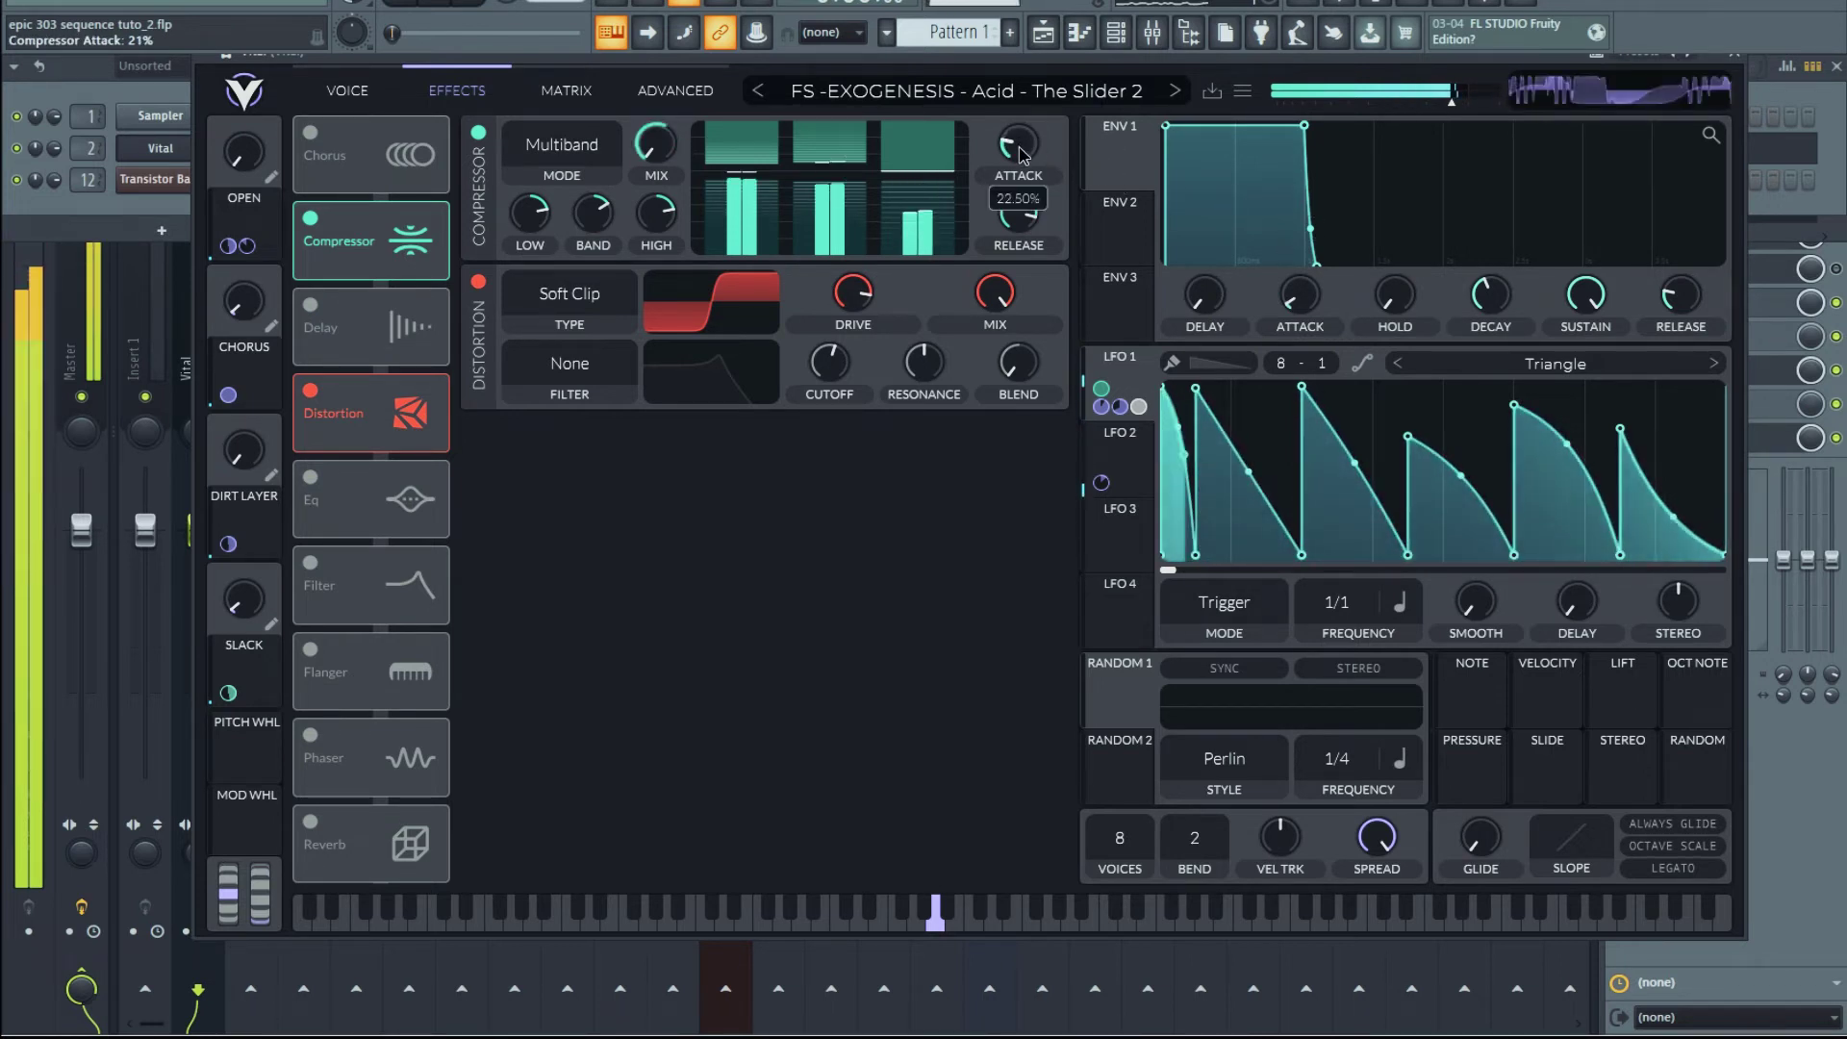
mouse_move(1018, 144)
left_mouse_down()
mouse_move(1023, 182)
mouse_move(1037, 108)
mouse_move(1030, 165)
left_mouse_up()
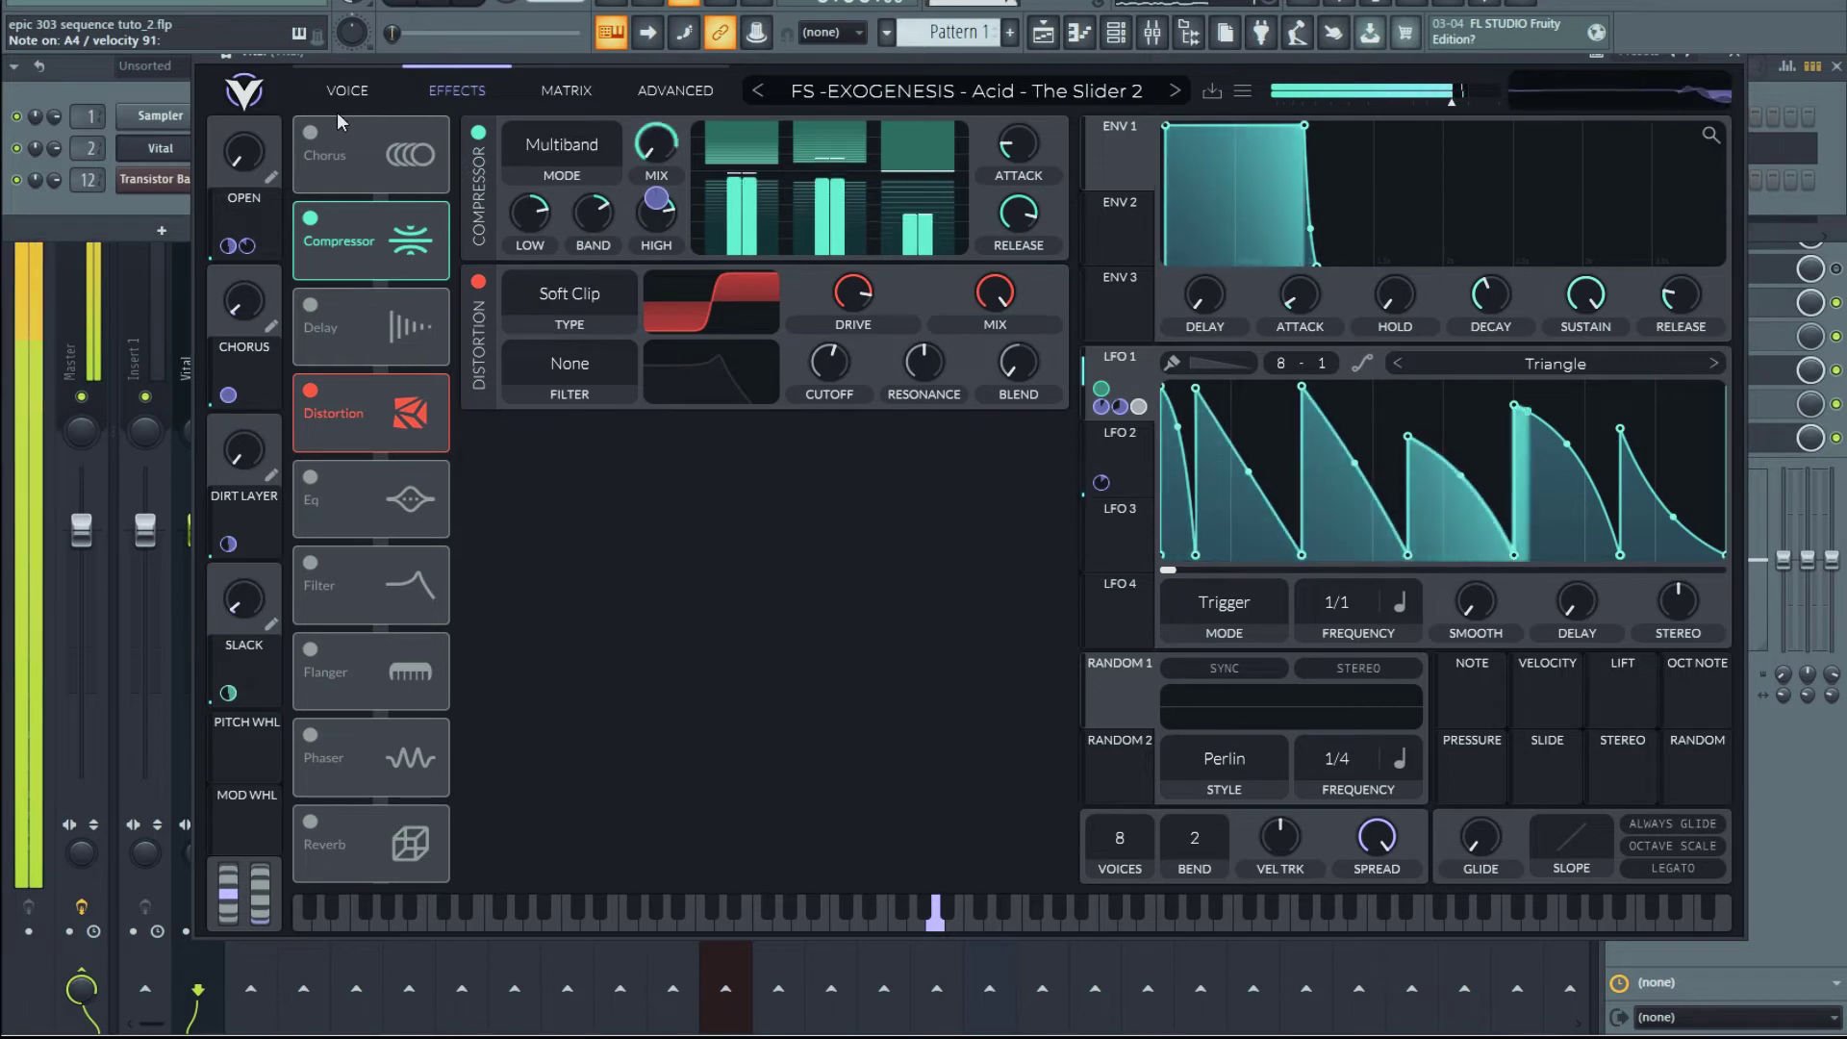
left_click(347, 90)
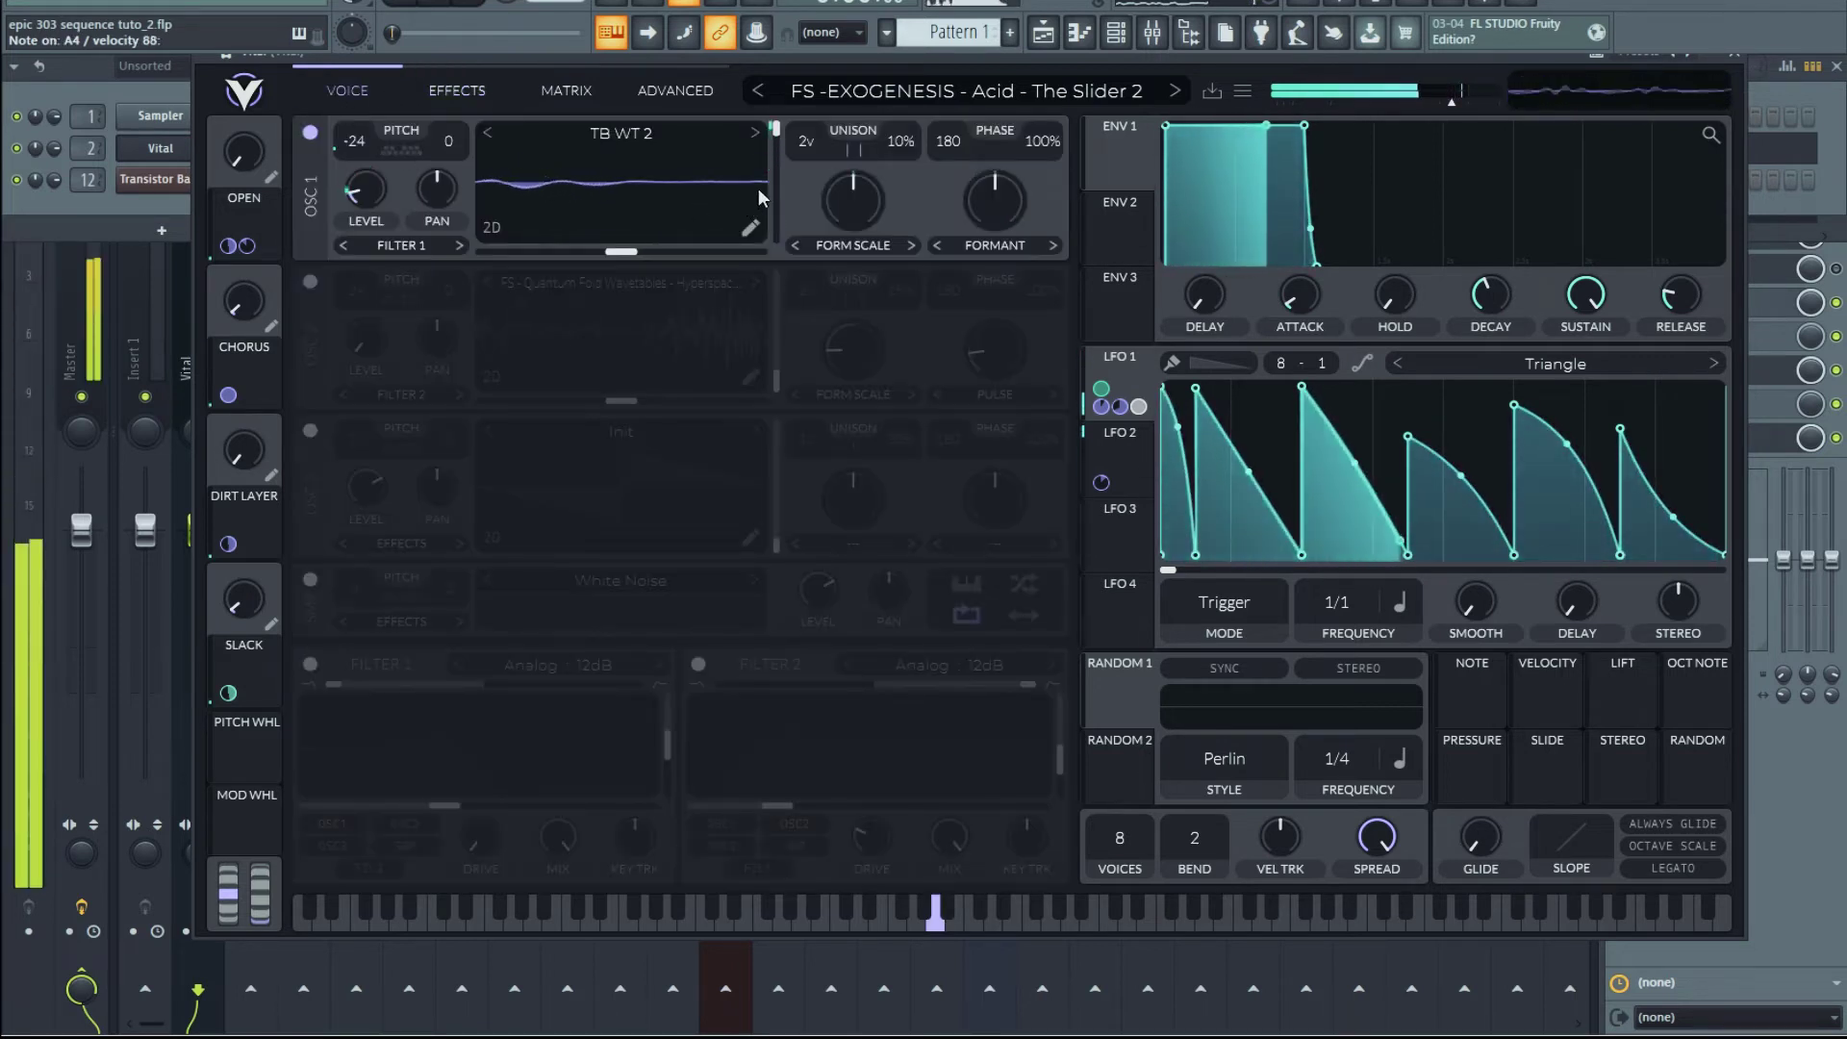
left_click(457, 89)
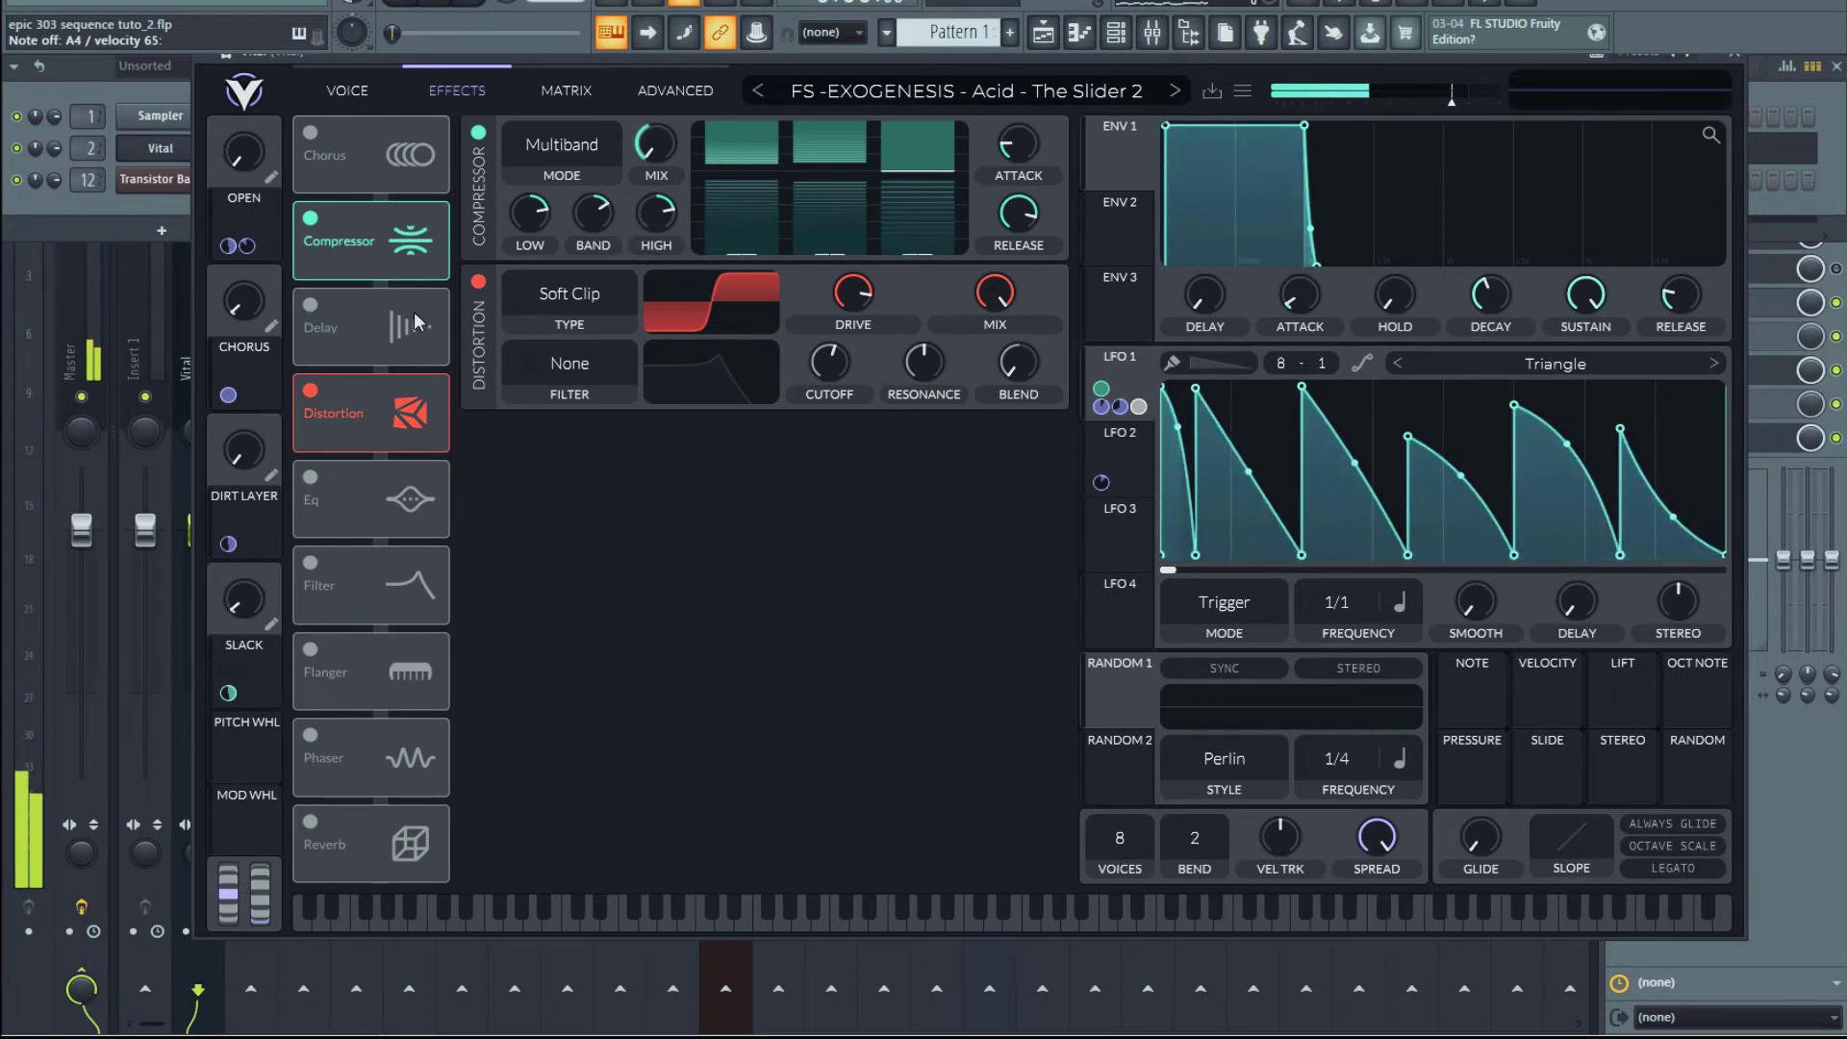
Enable the Mid Ping Pong delay with 1/8 dotted timing, and give it a low mix and reduced feedback.
left_click(311, 303)
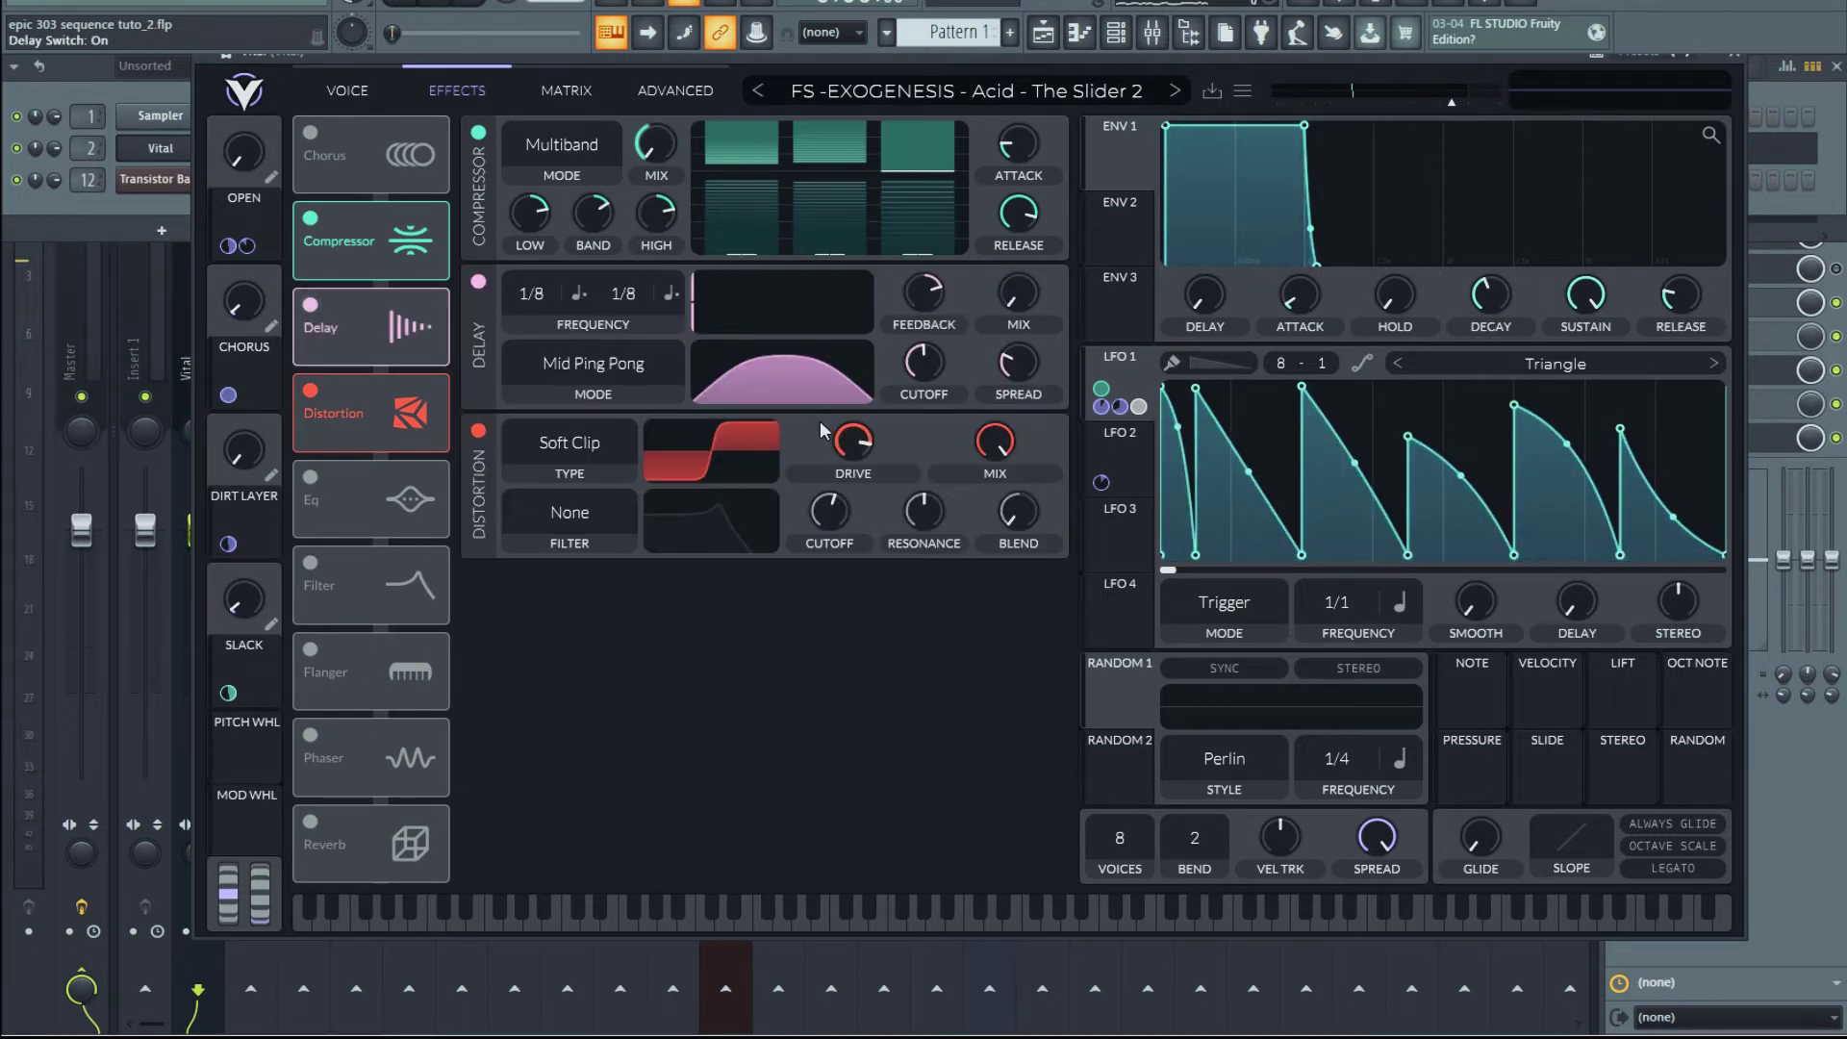
left_click(578, 293)
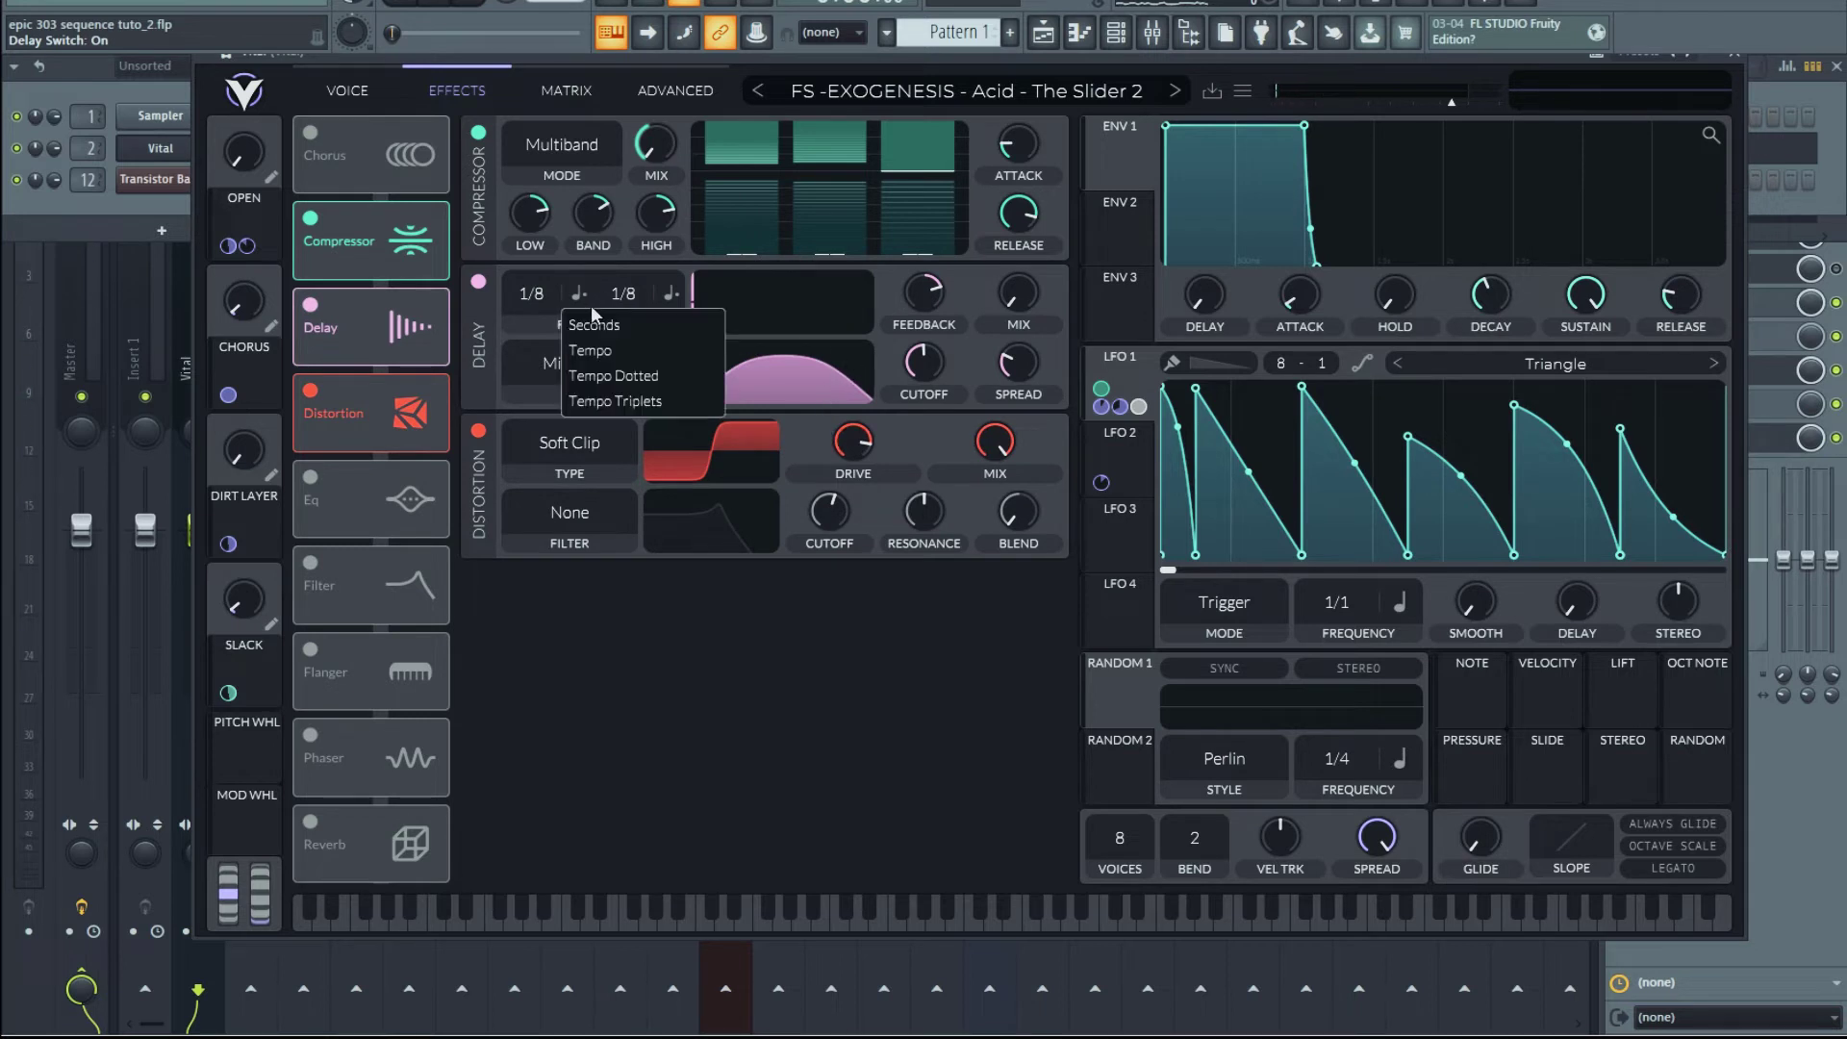
left_click(683, 279)
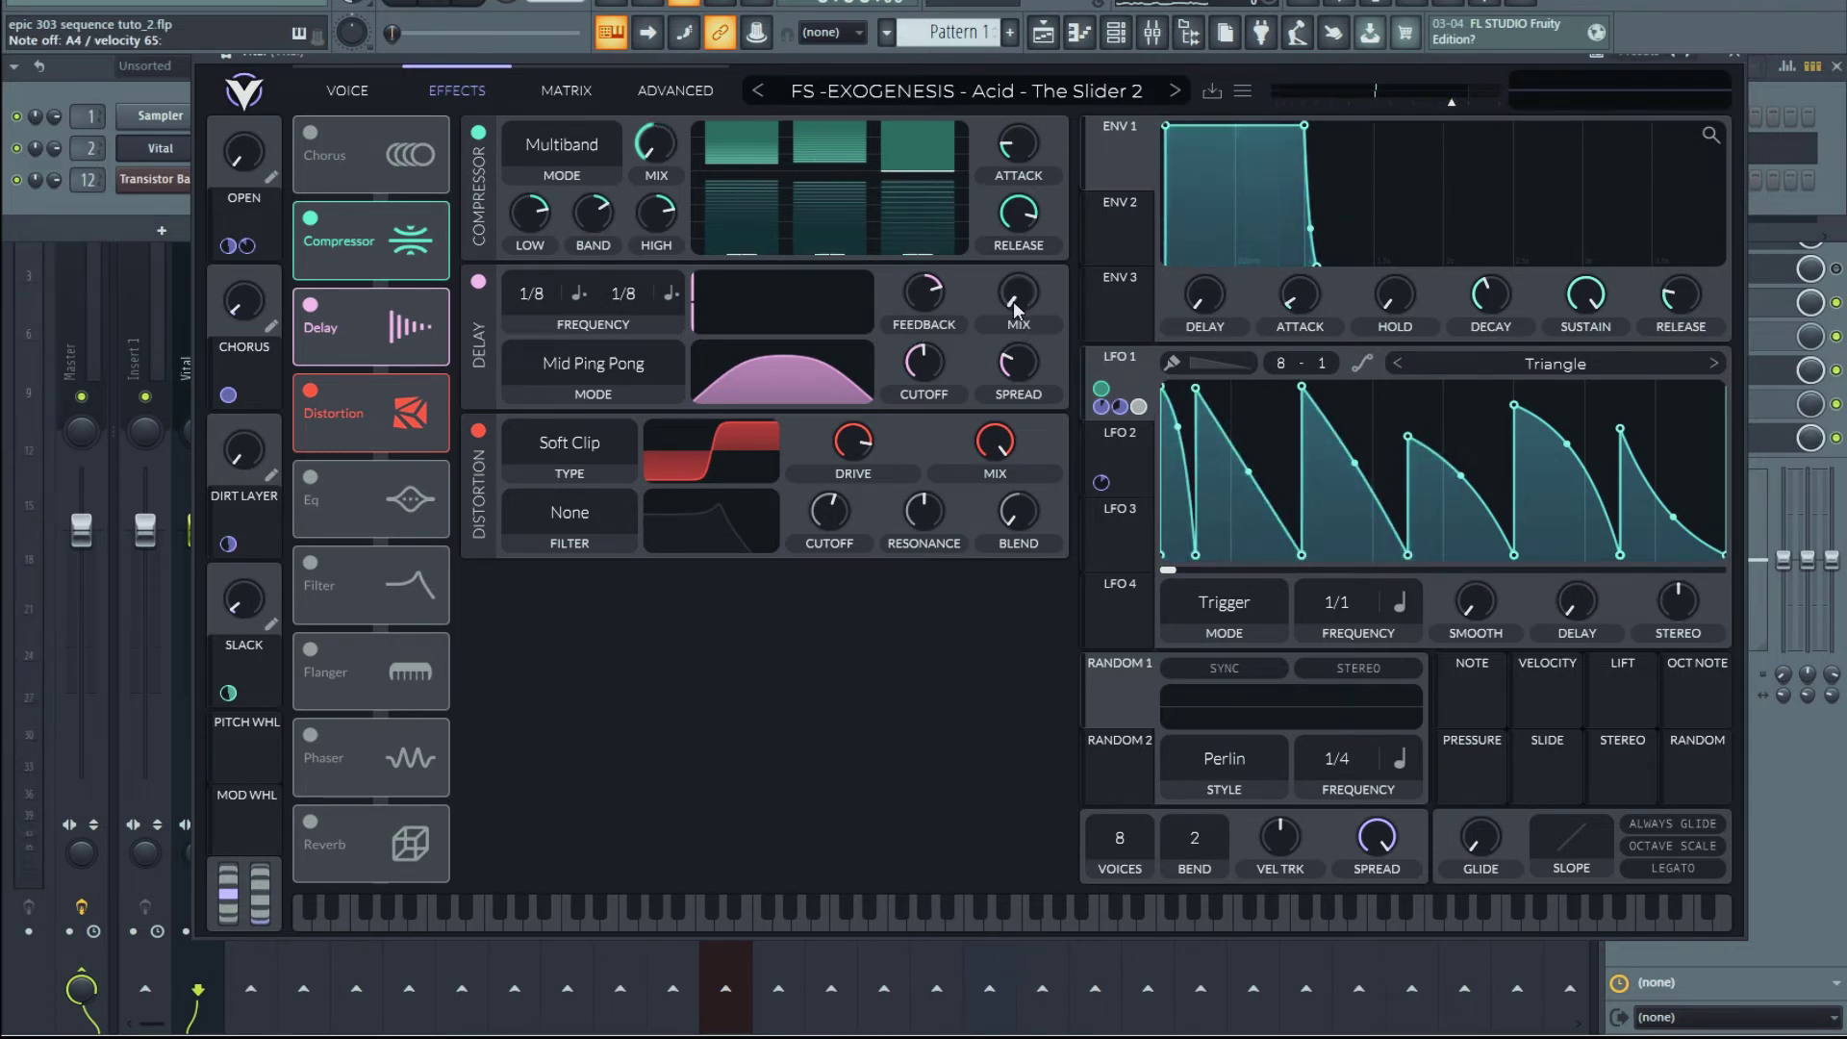
left_click_drag(1014, 302, 1015, 278)
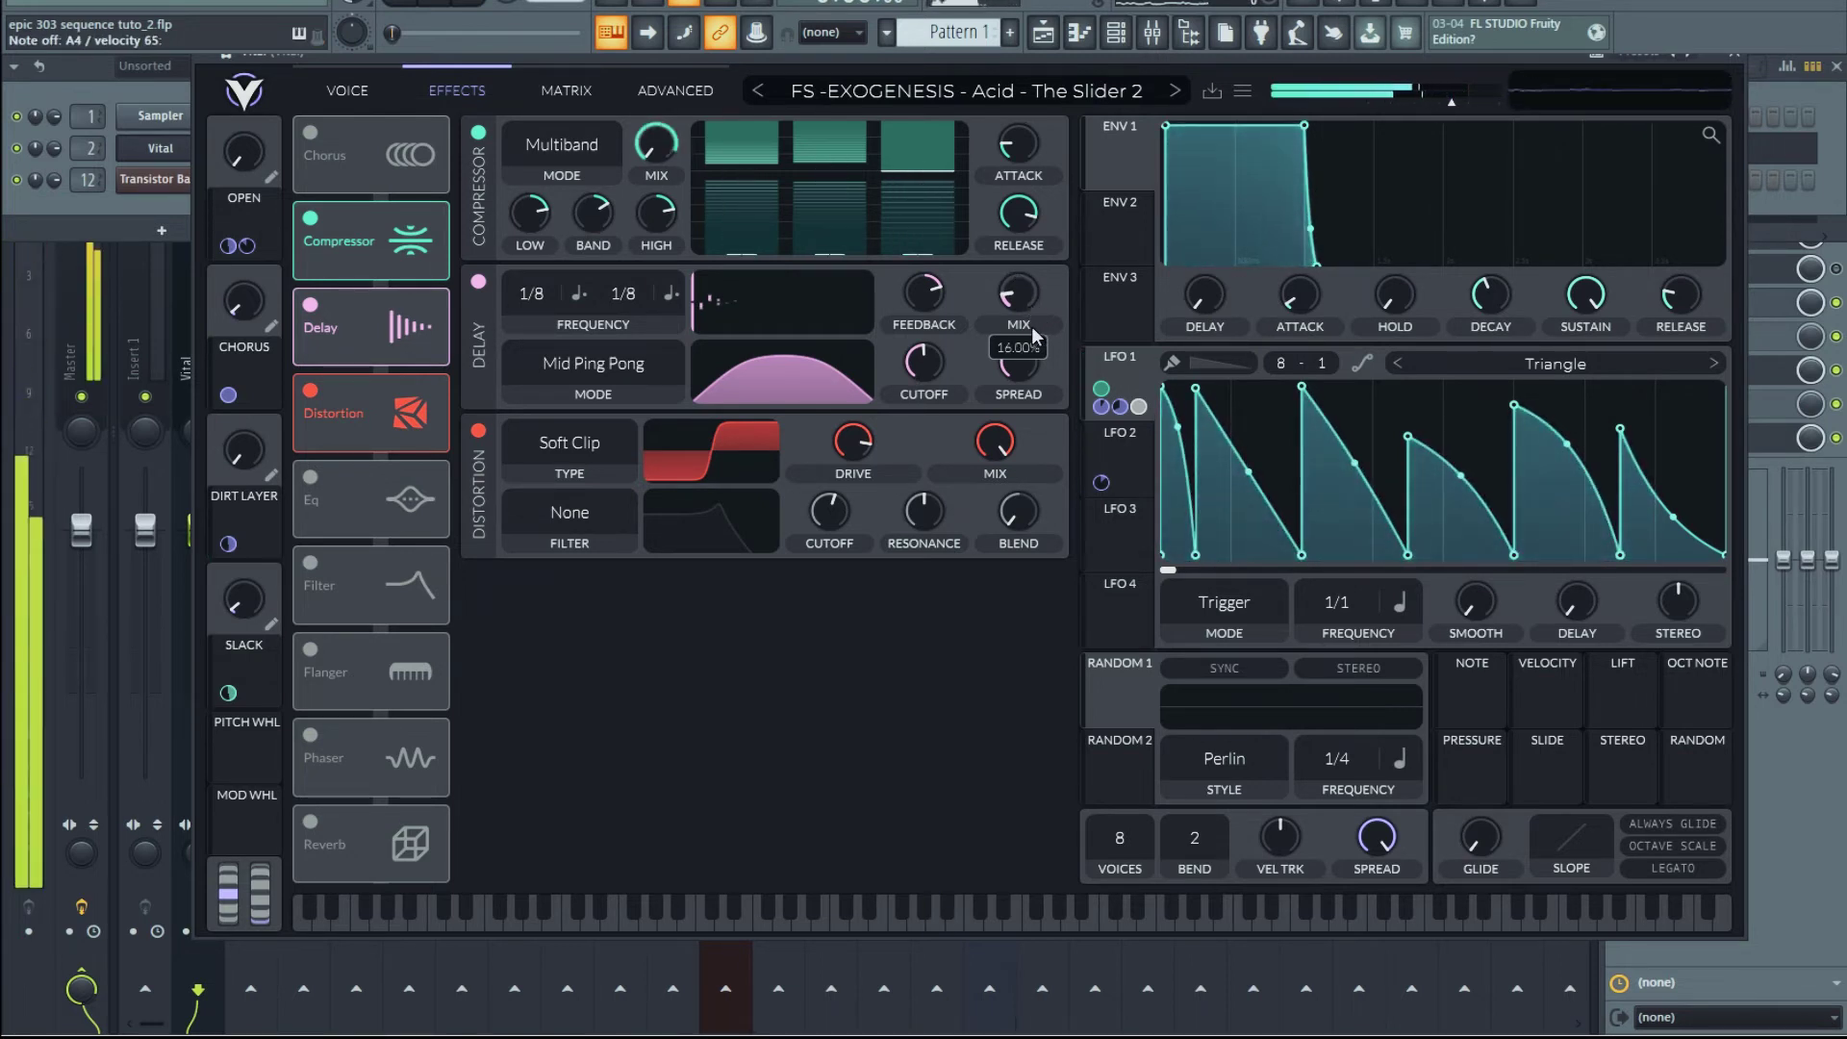
left_click_drag(1017, 299, 1013, 311)
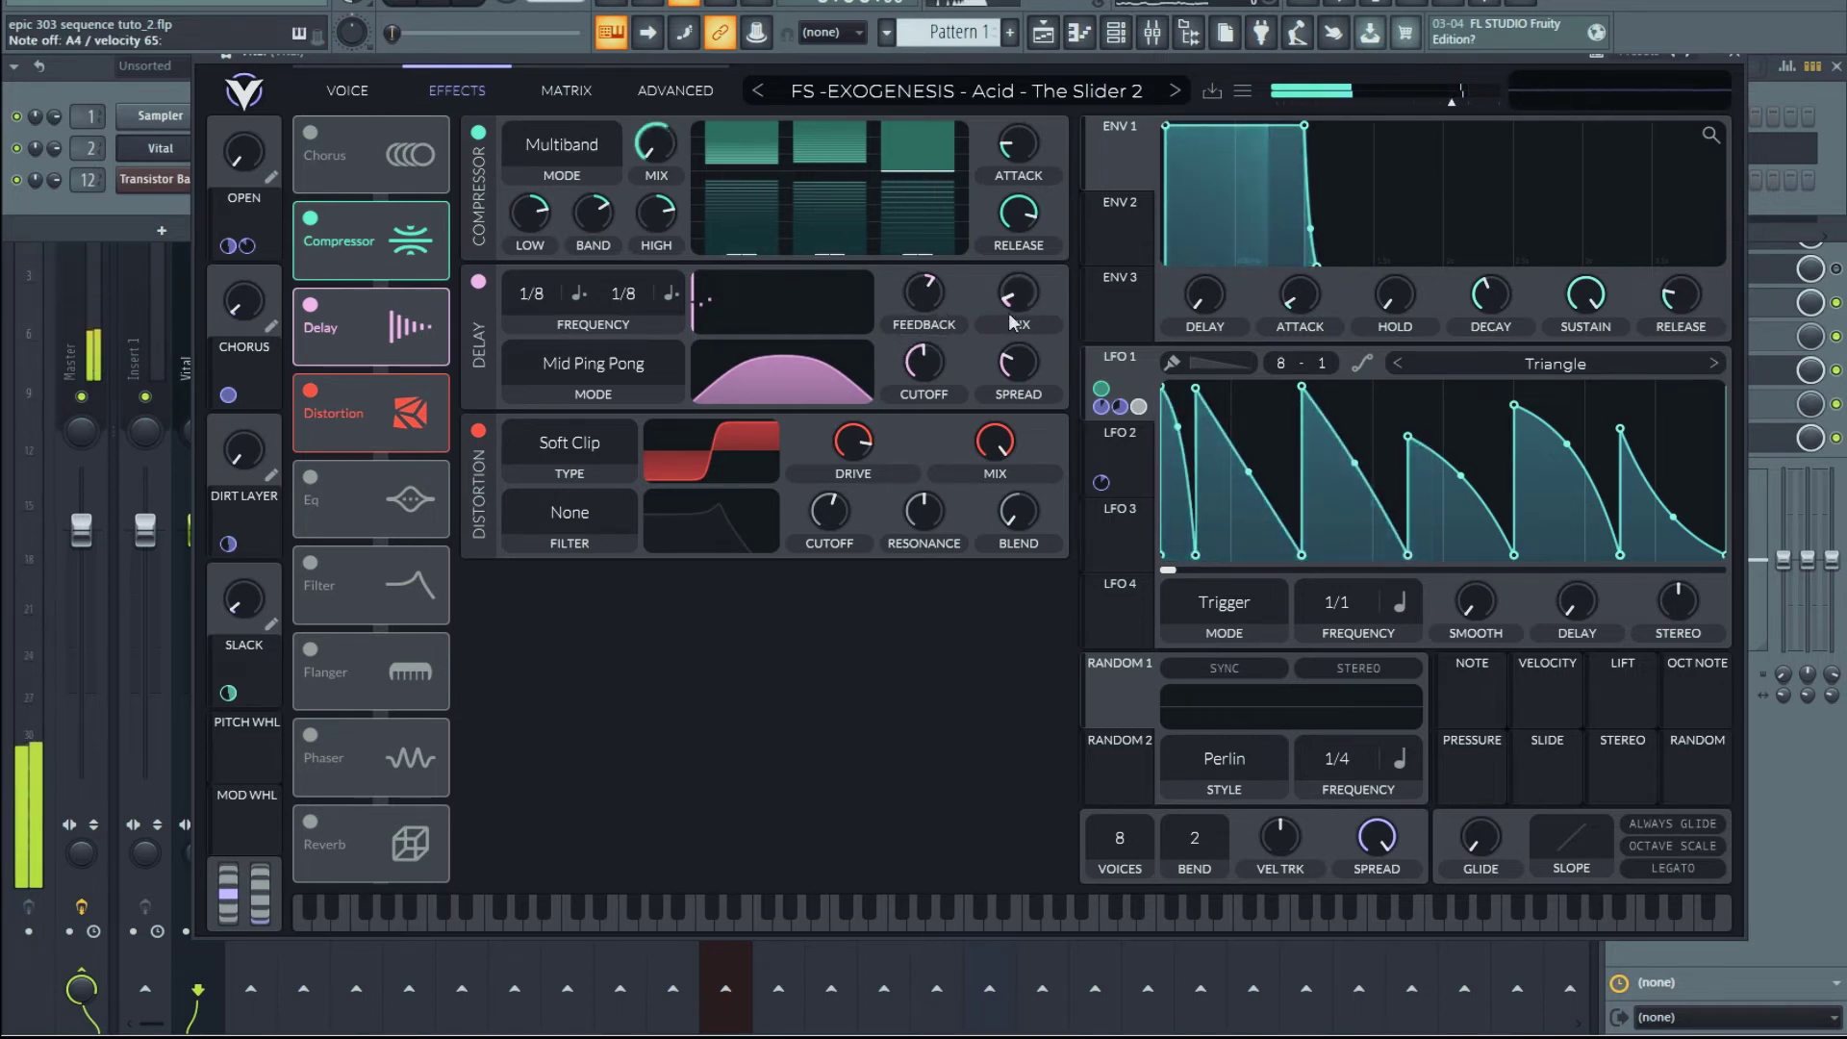
left_click_drag(1007, 312, 1008, 306)
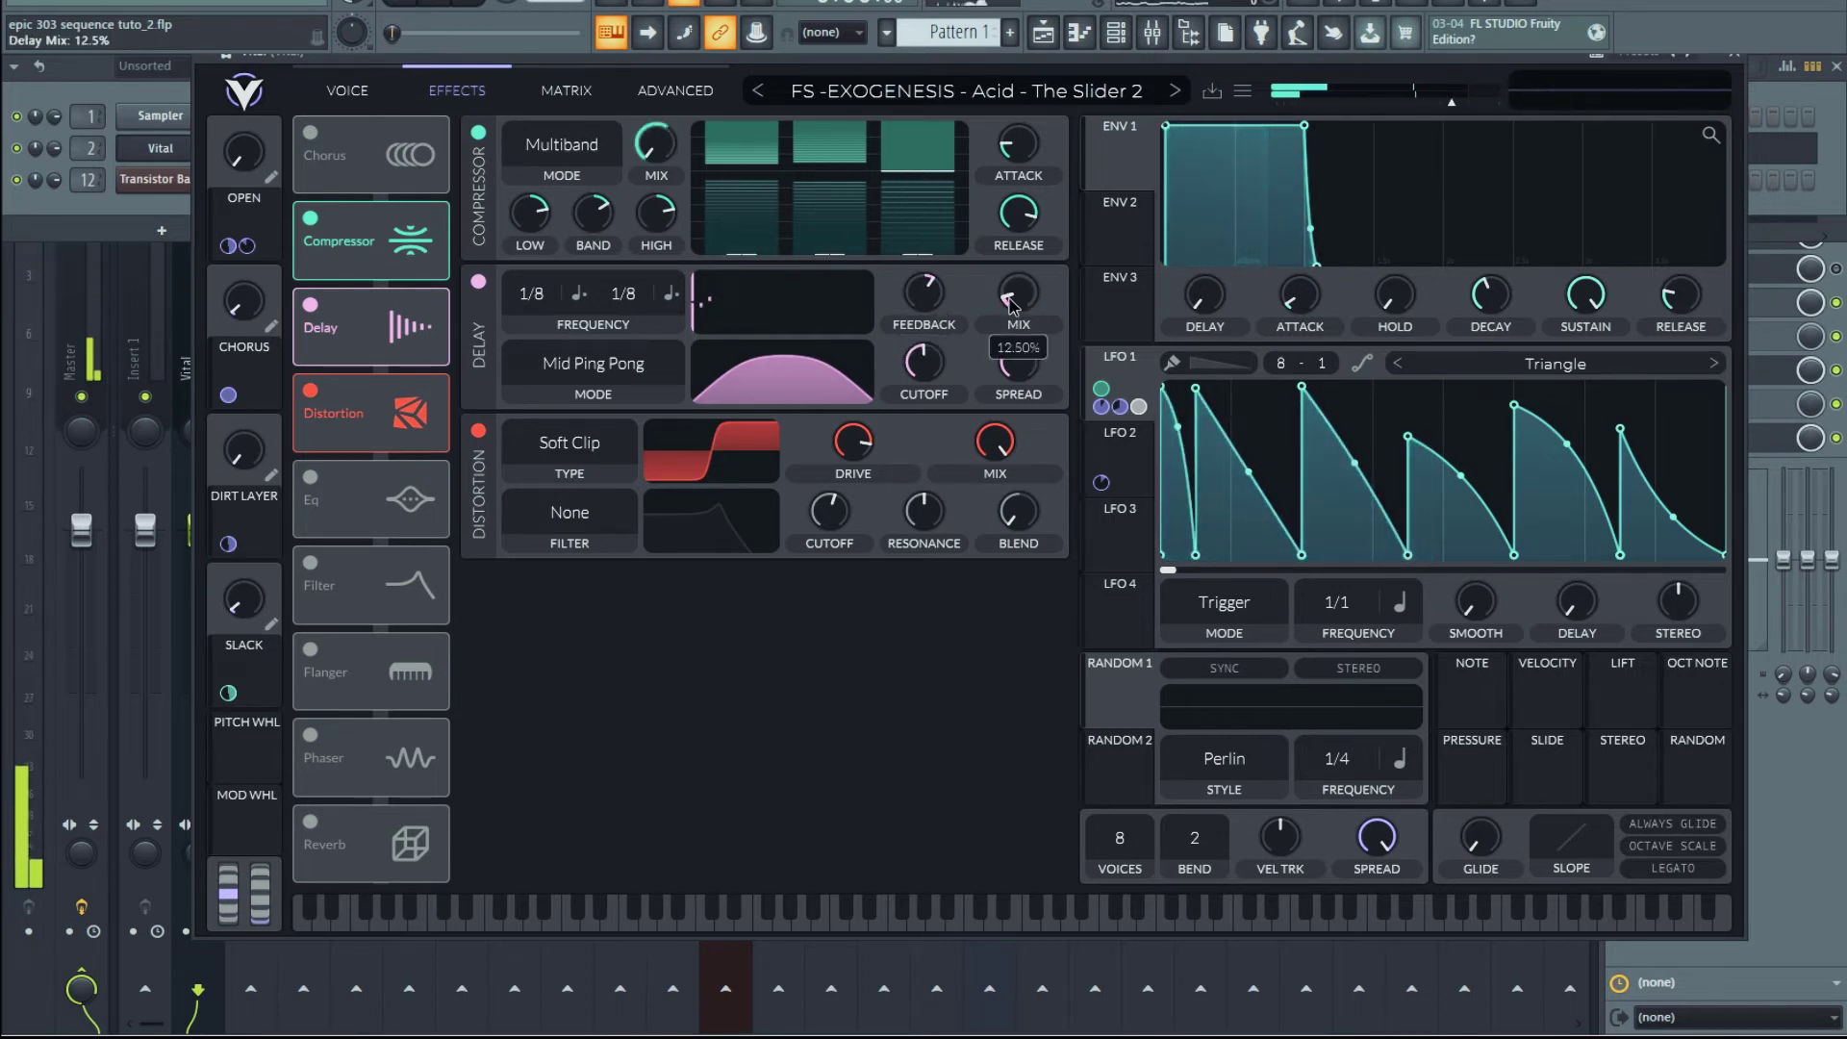
Enable the EQ and boost its high band by about 4.9 dB at a cutoff of about 118.7 semitones.
left_click(349, 493)
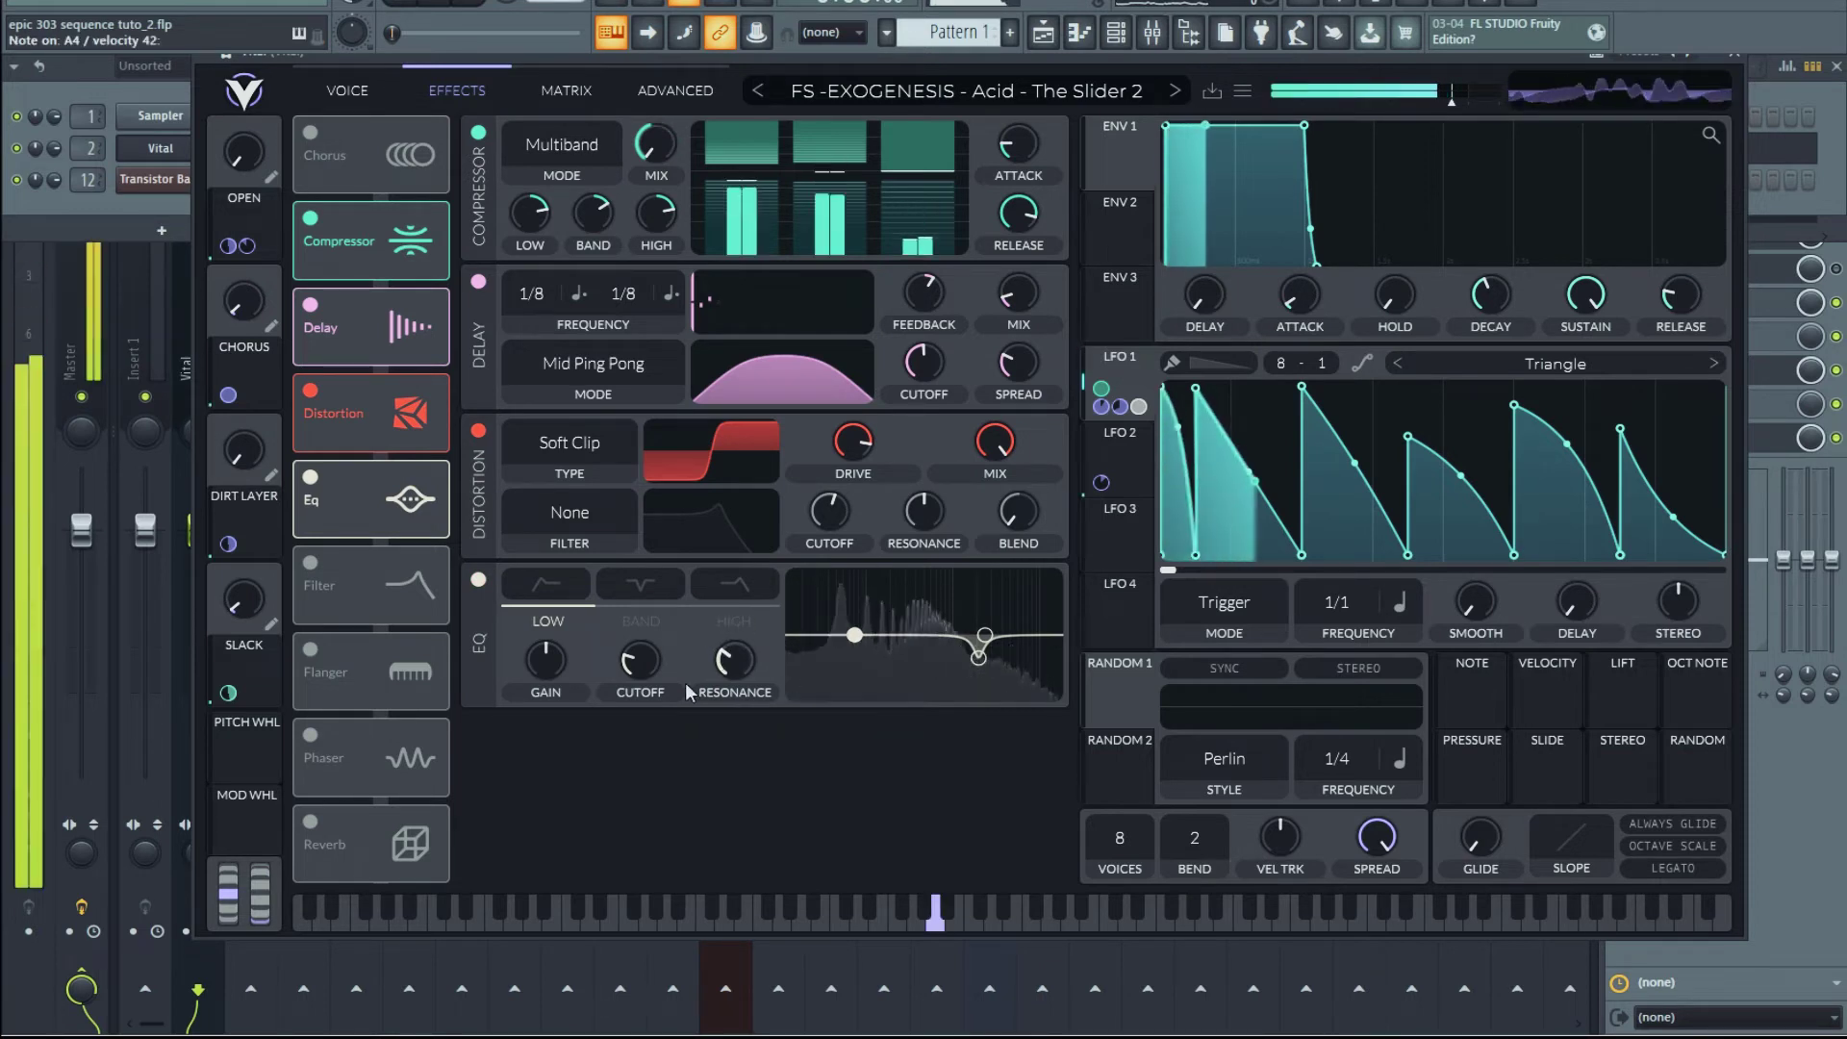
left_click_drag(980, 652, 1031, 627)
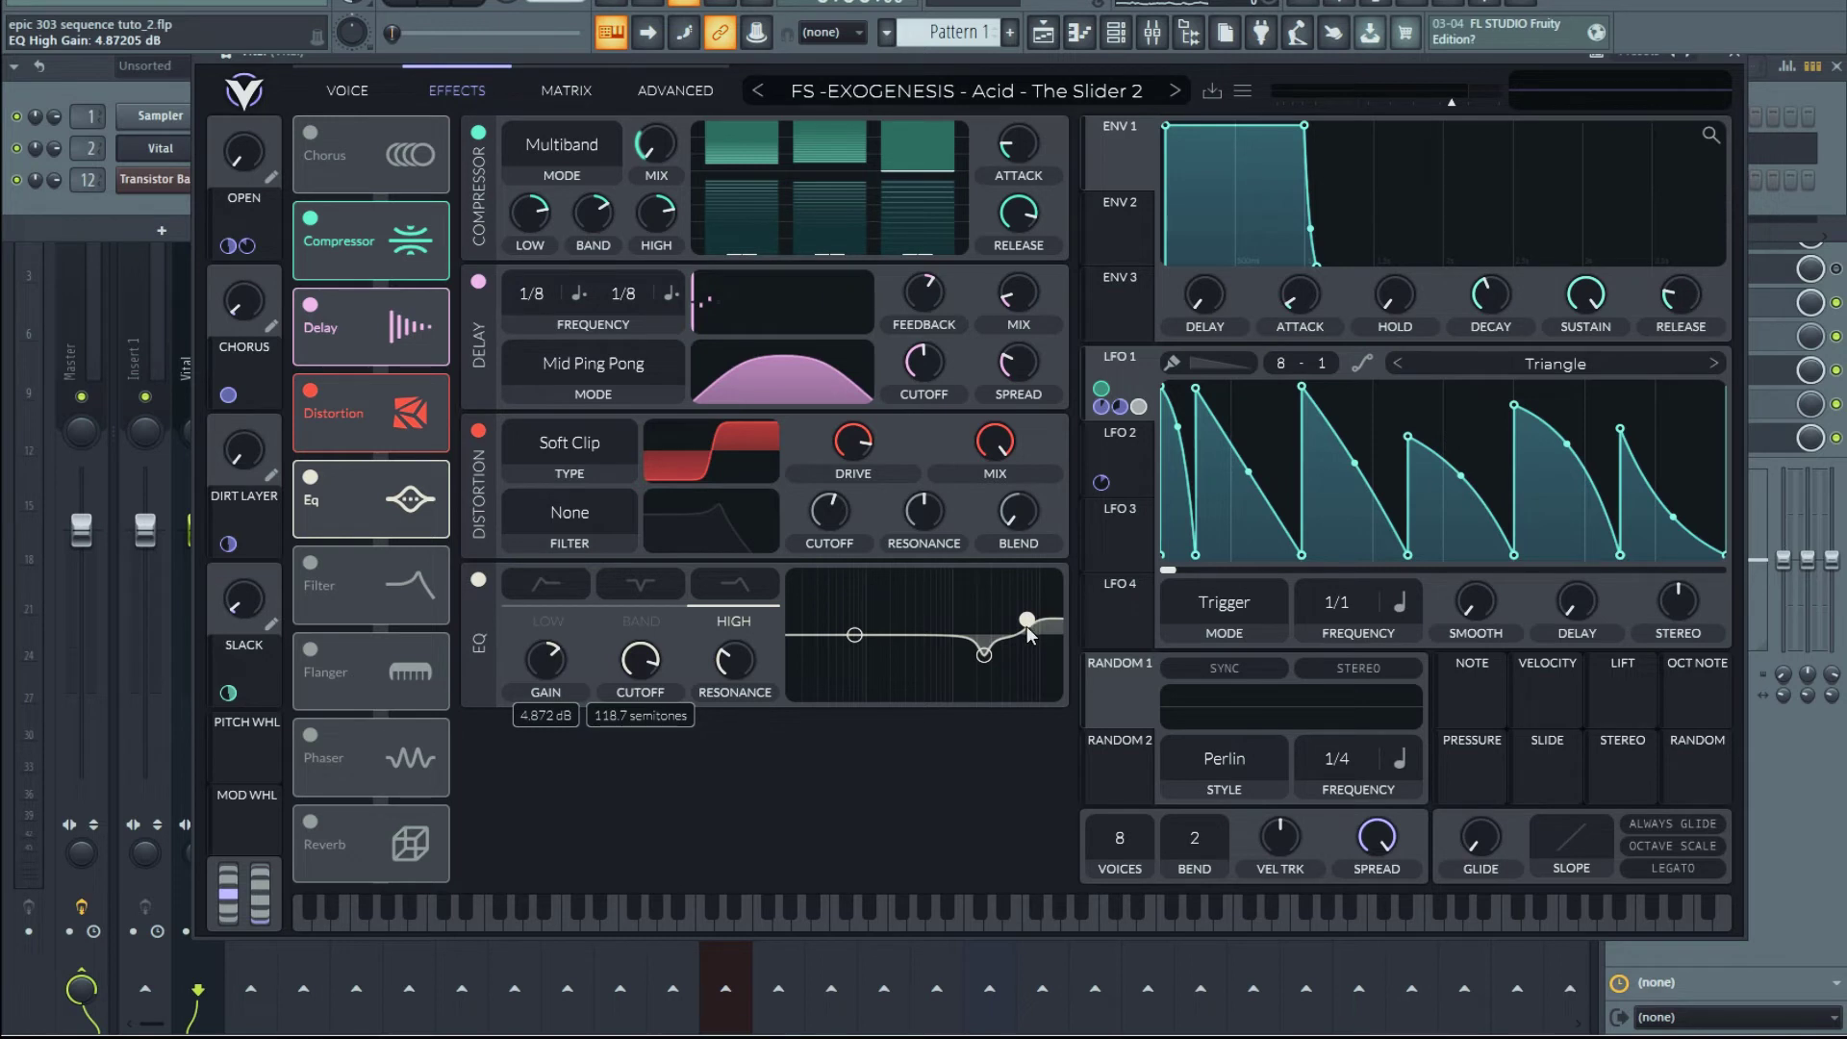
Try LFO 1 at a tempo of 2/1 and return its frequency to 1/1.
key("n")
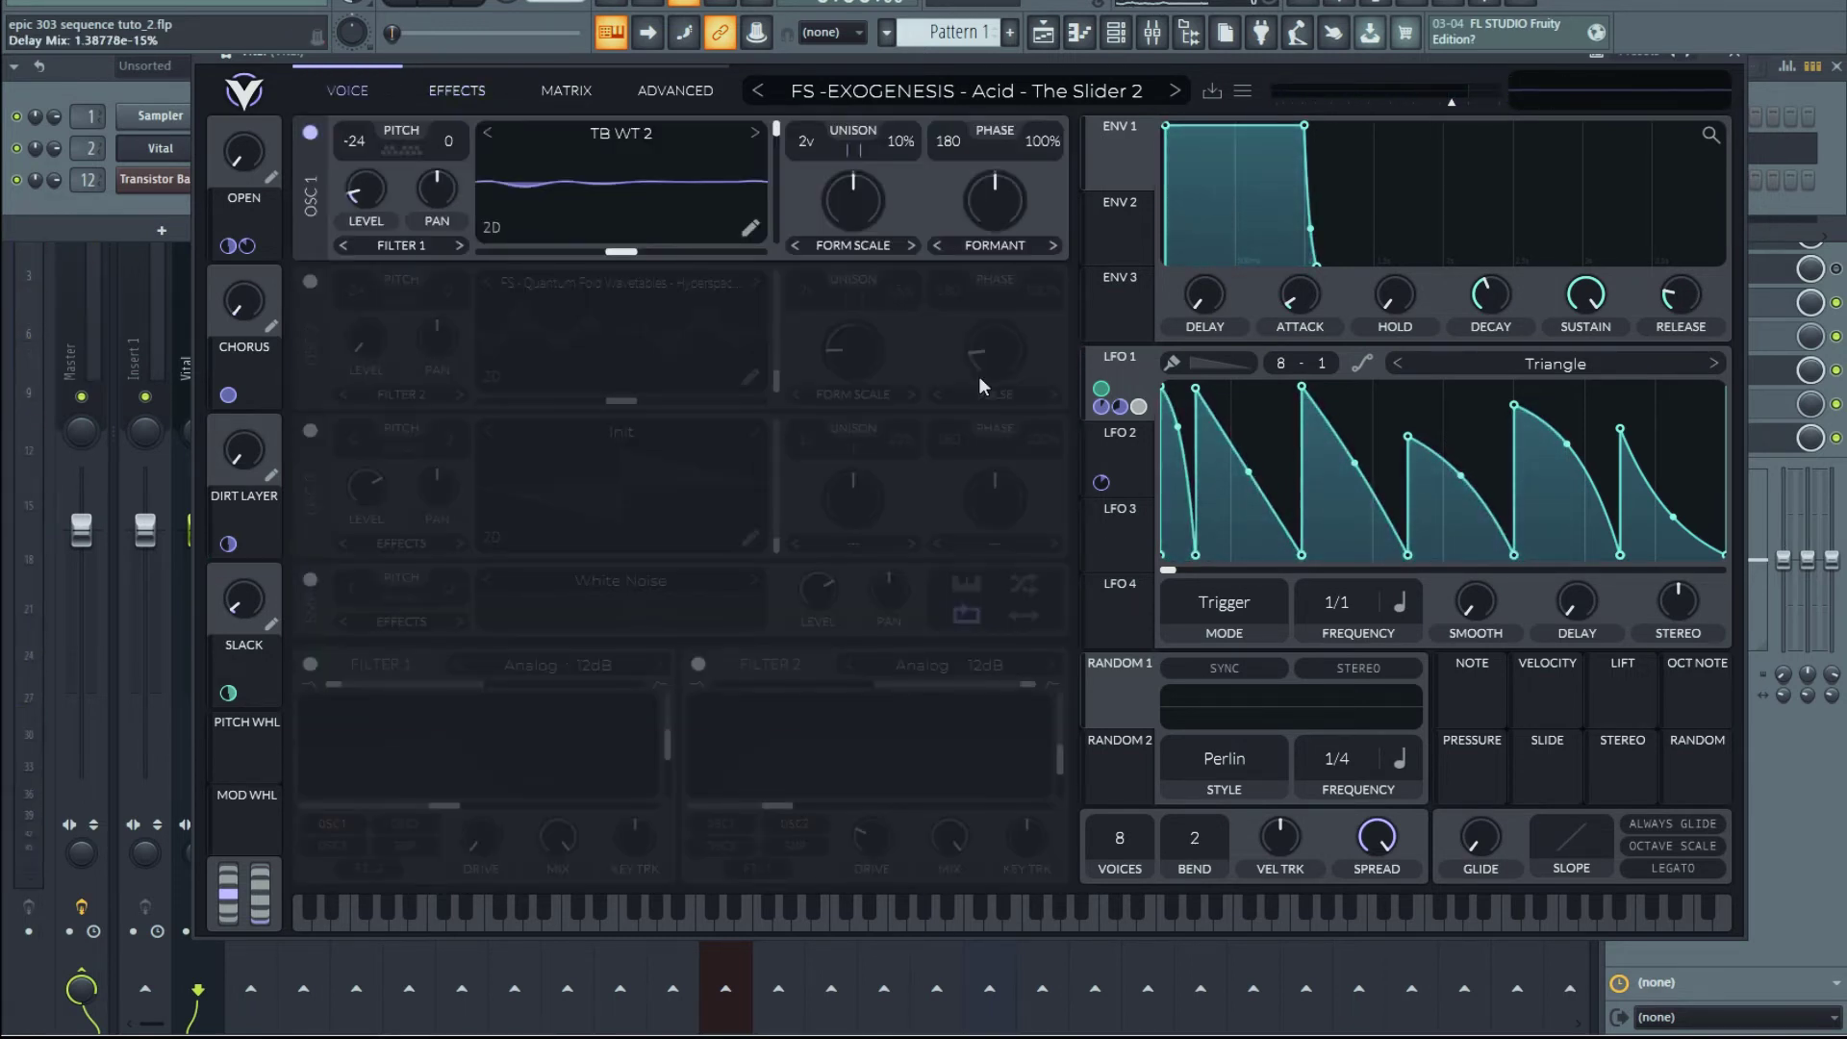
left_click(1116, 383)
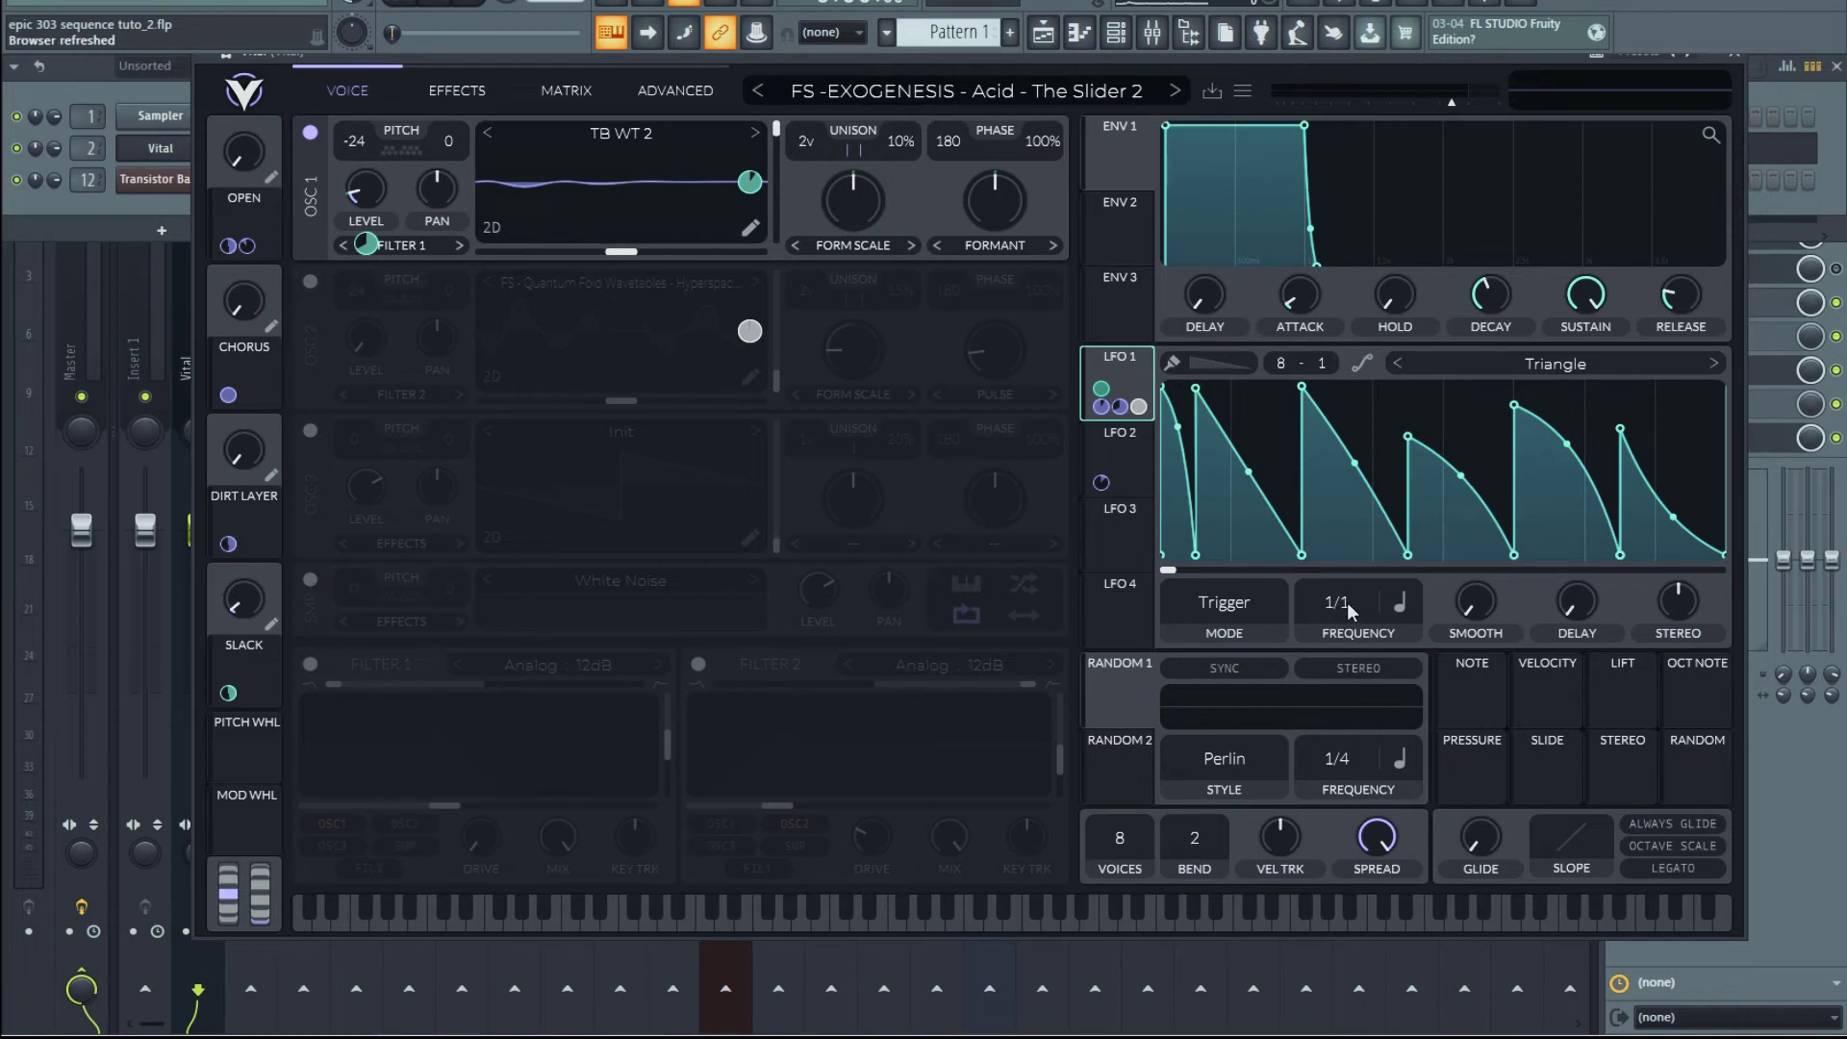
mouse_move(1347, 603)
left_mouse_down()
mouse_move(1350, 581)
mouse_move(1354, 638)
left_mouse_up()
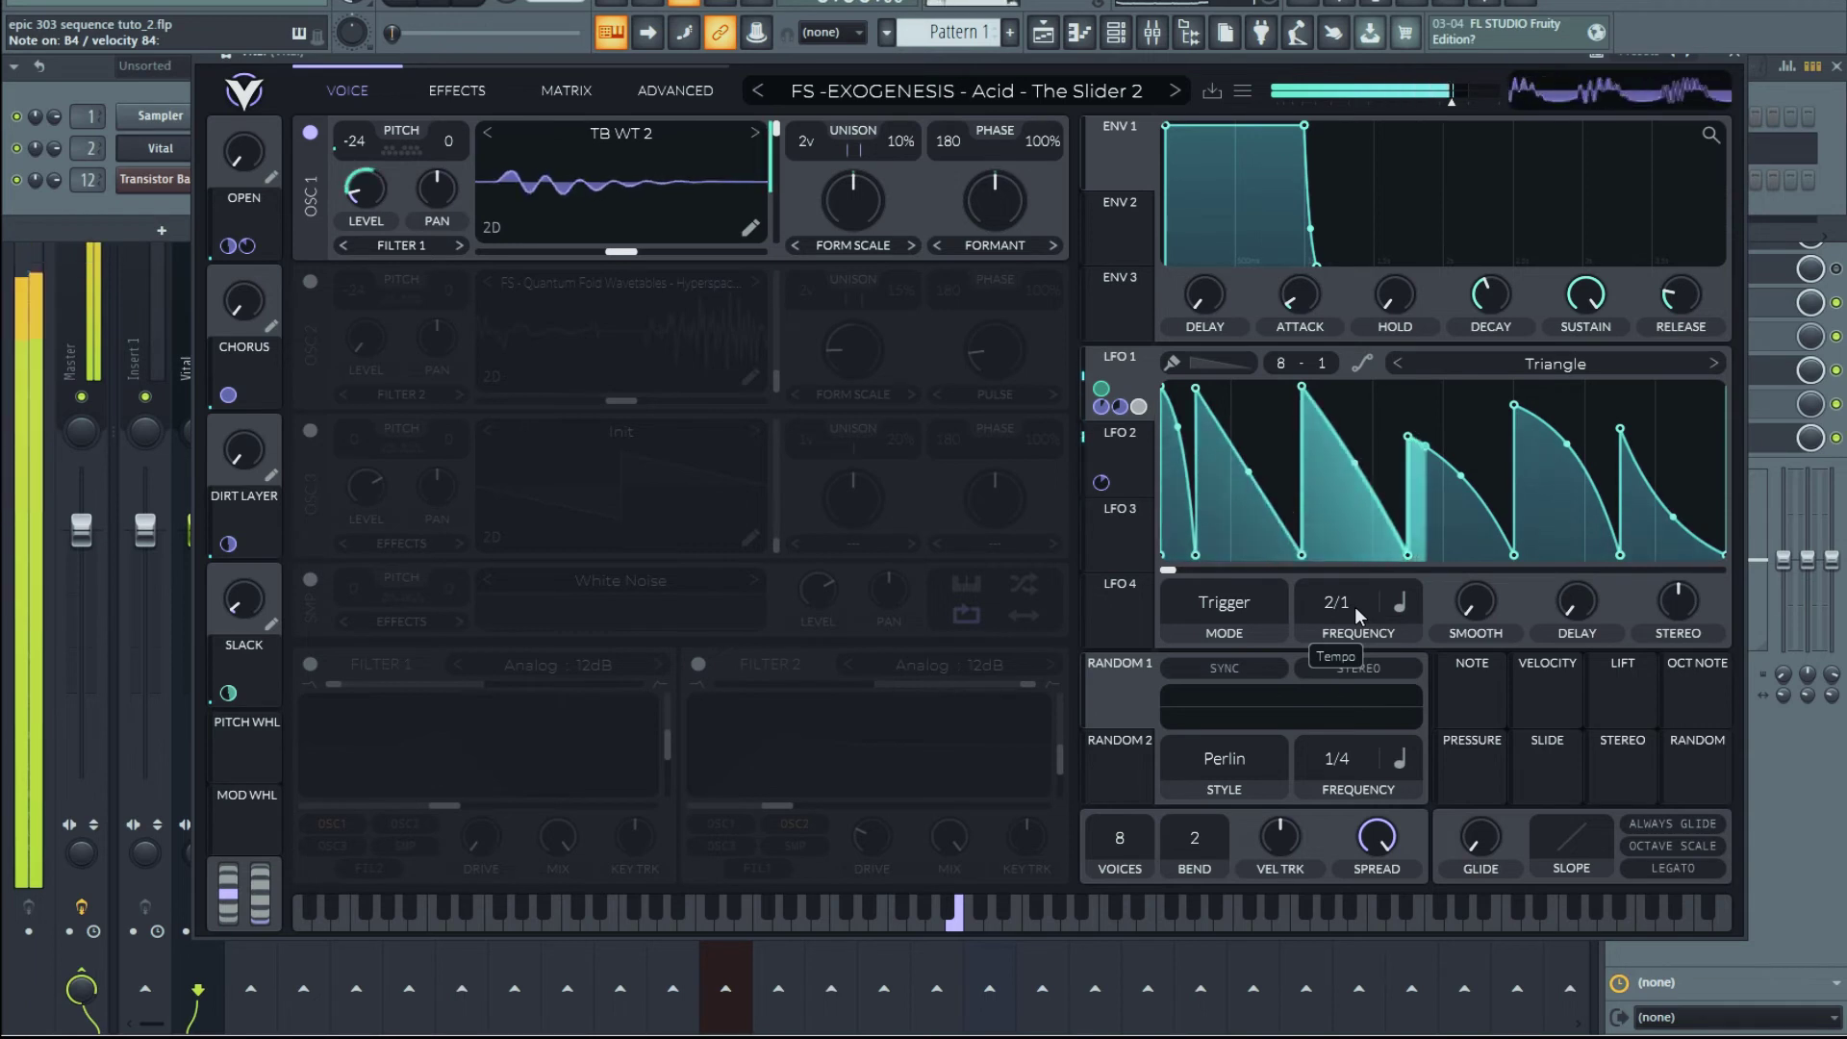
left_click_drag(1356, 607, 1355, 592)
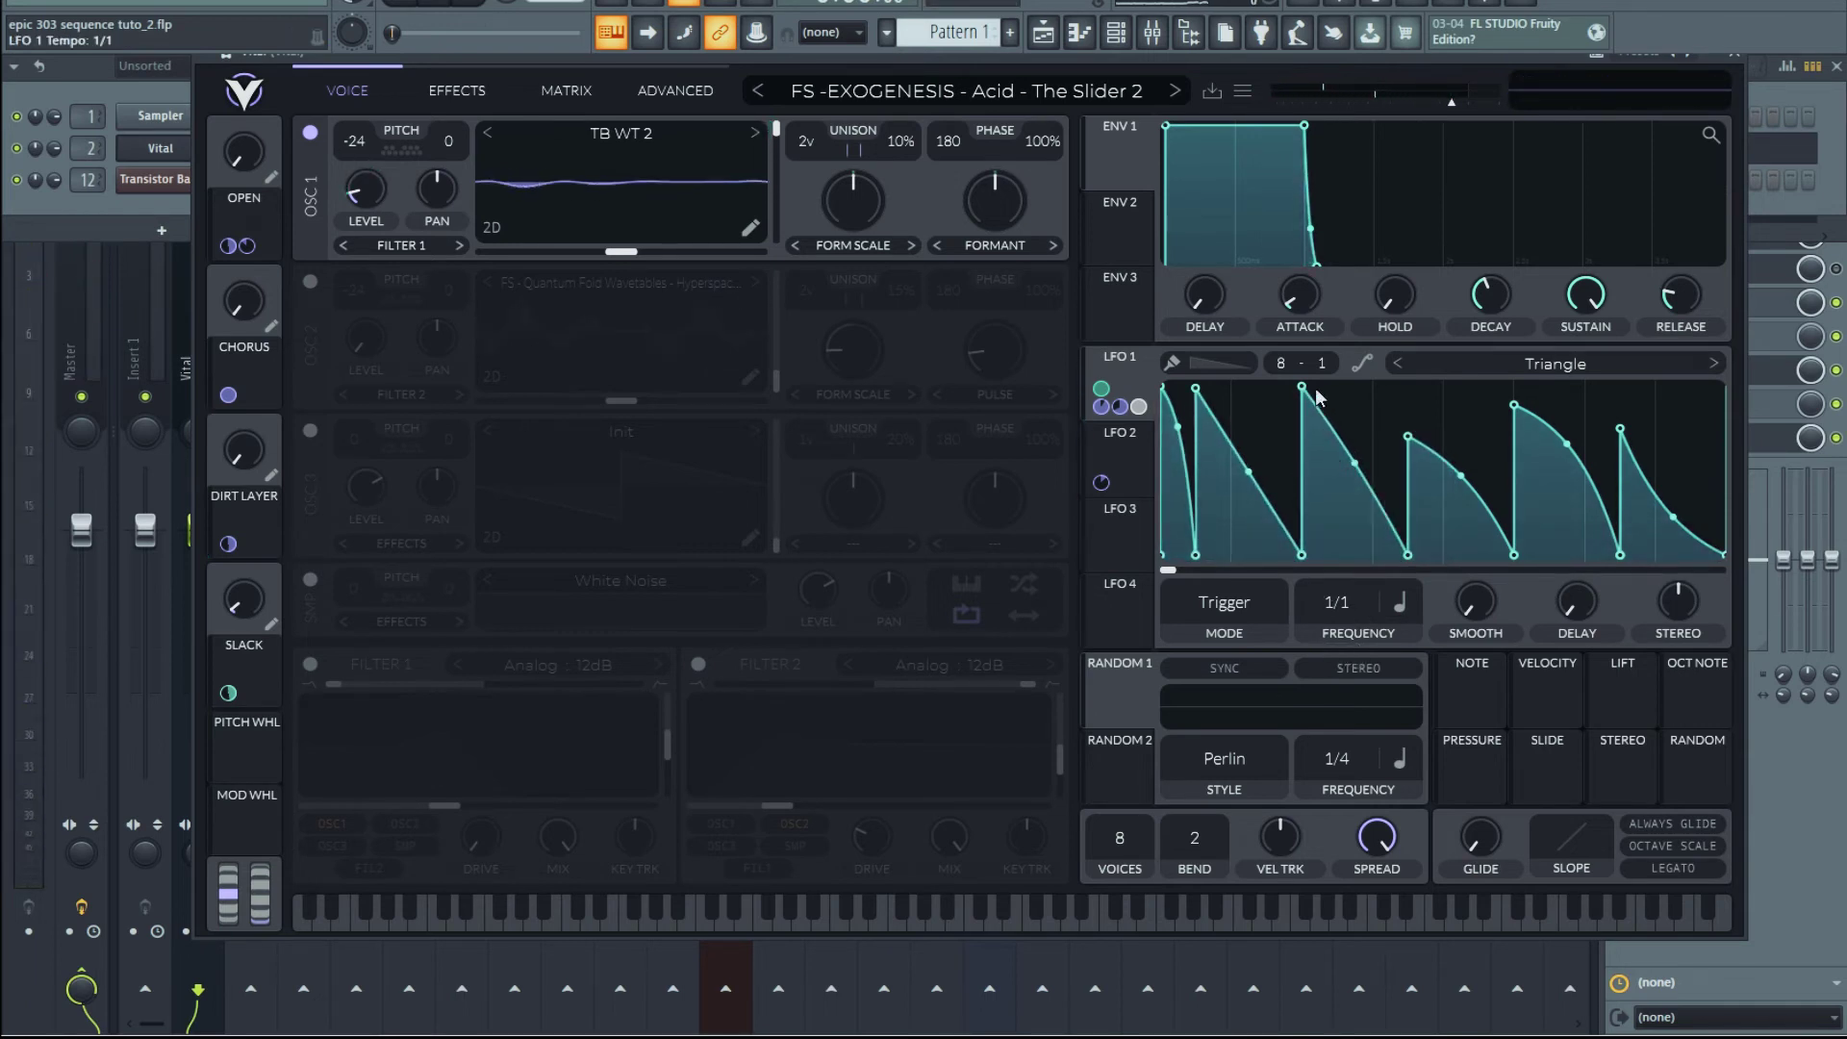
Reshape LFO 1 by lowering its third peak to just over half height and raising the fifth peak to the maximum.
left_click_drag(1303, 390, 1307, 460)
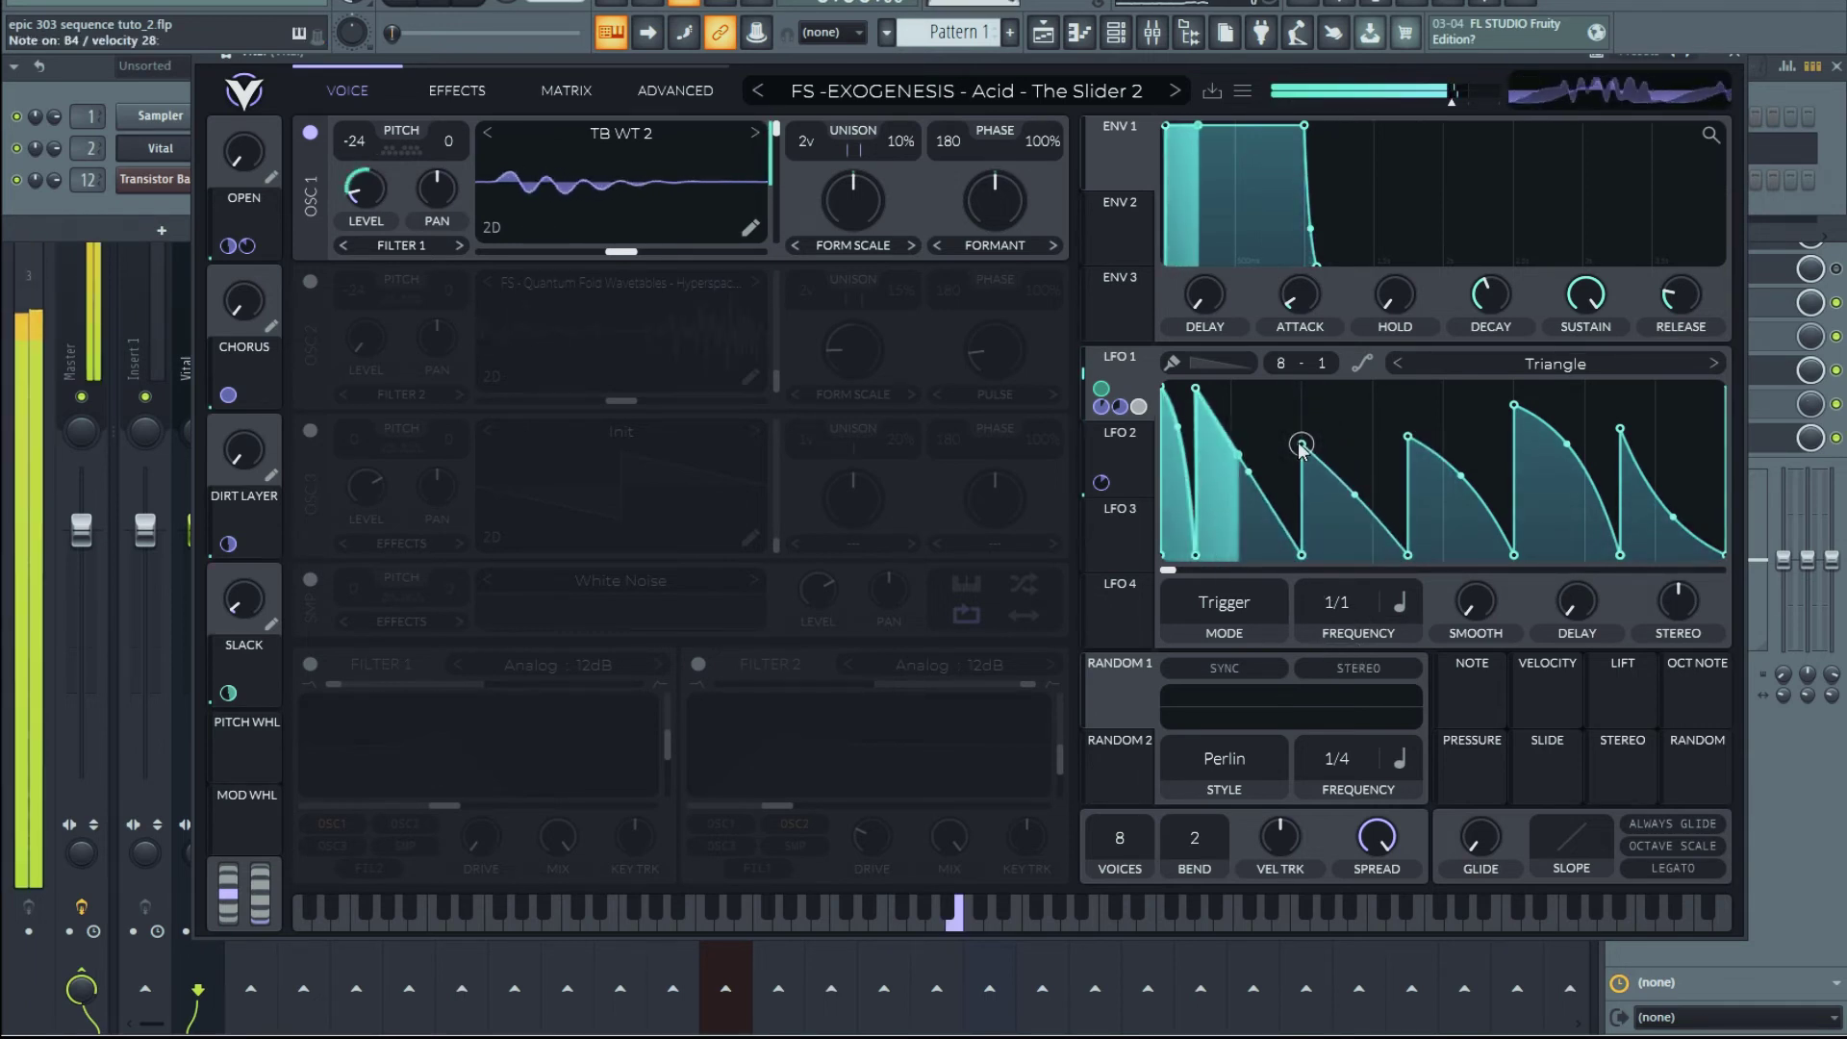
left_click_drag(1513, 405, 1393, 388)
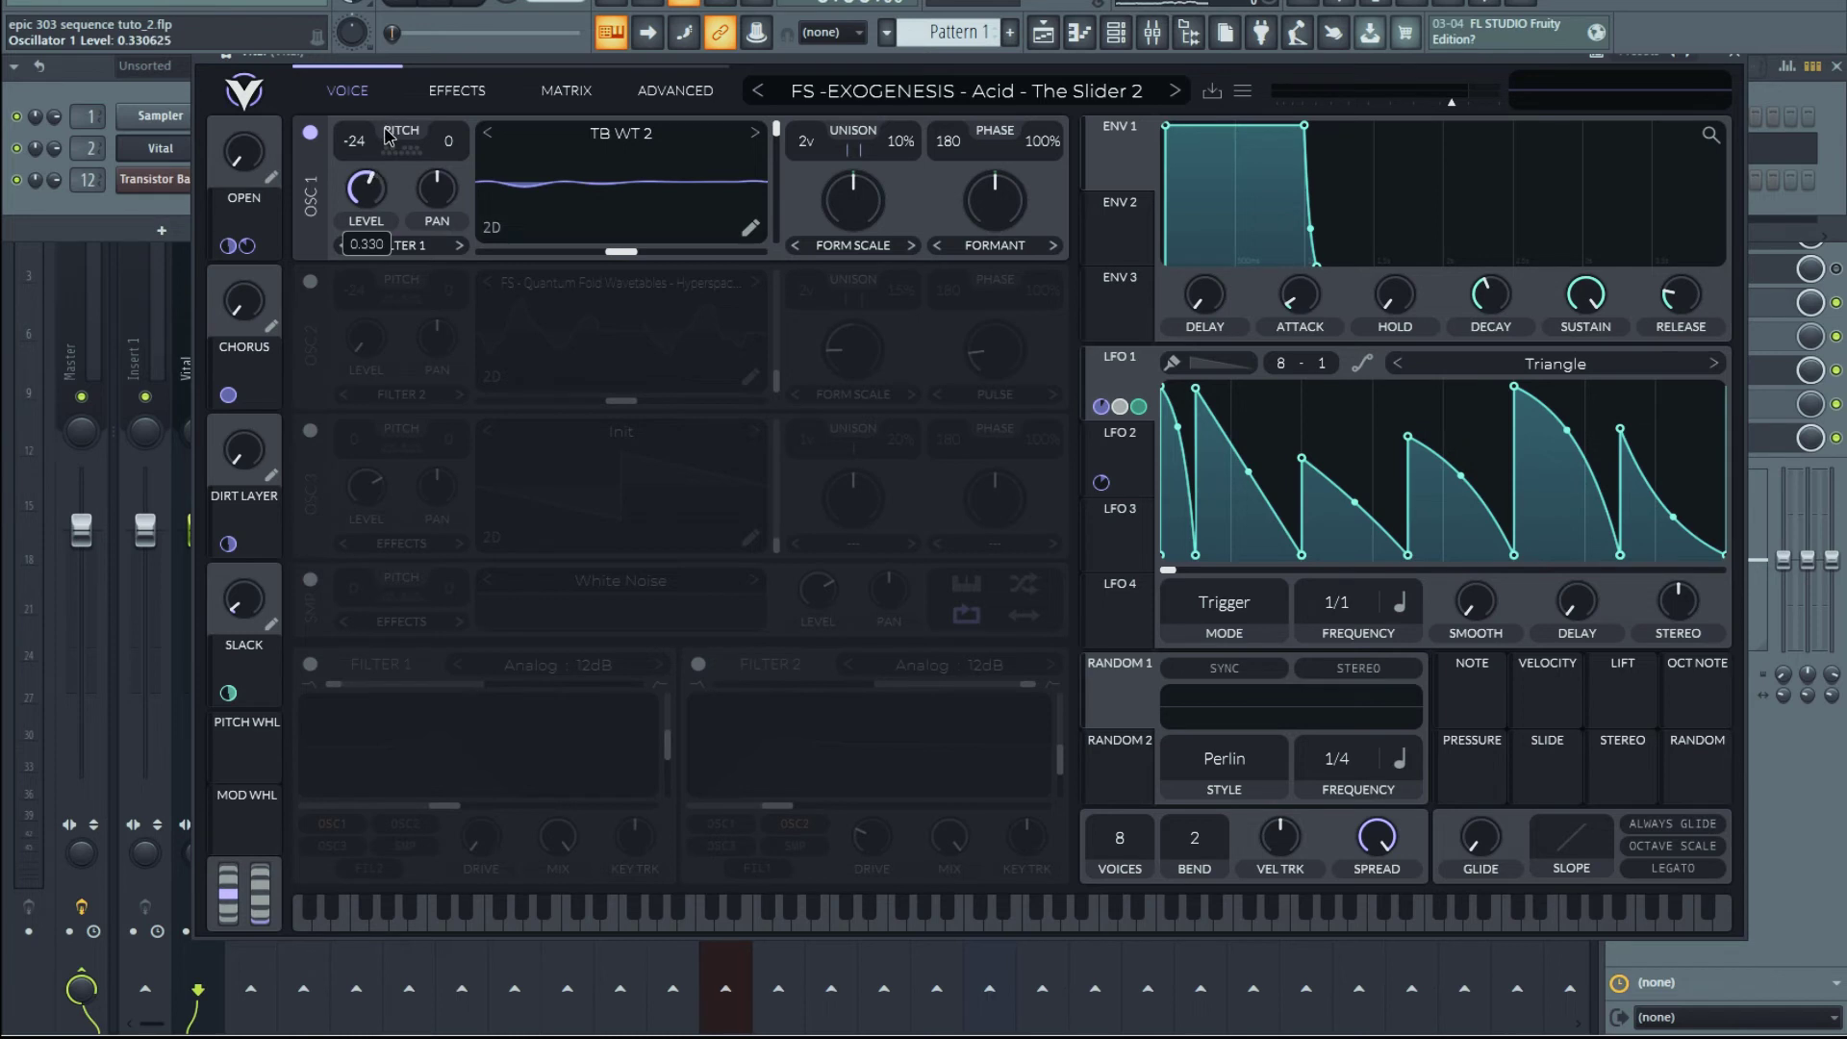
Raise oscillator 1's level to about 0.422 during playback and display the patch's effects.
key("space")
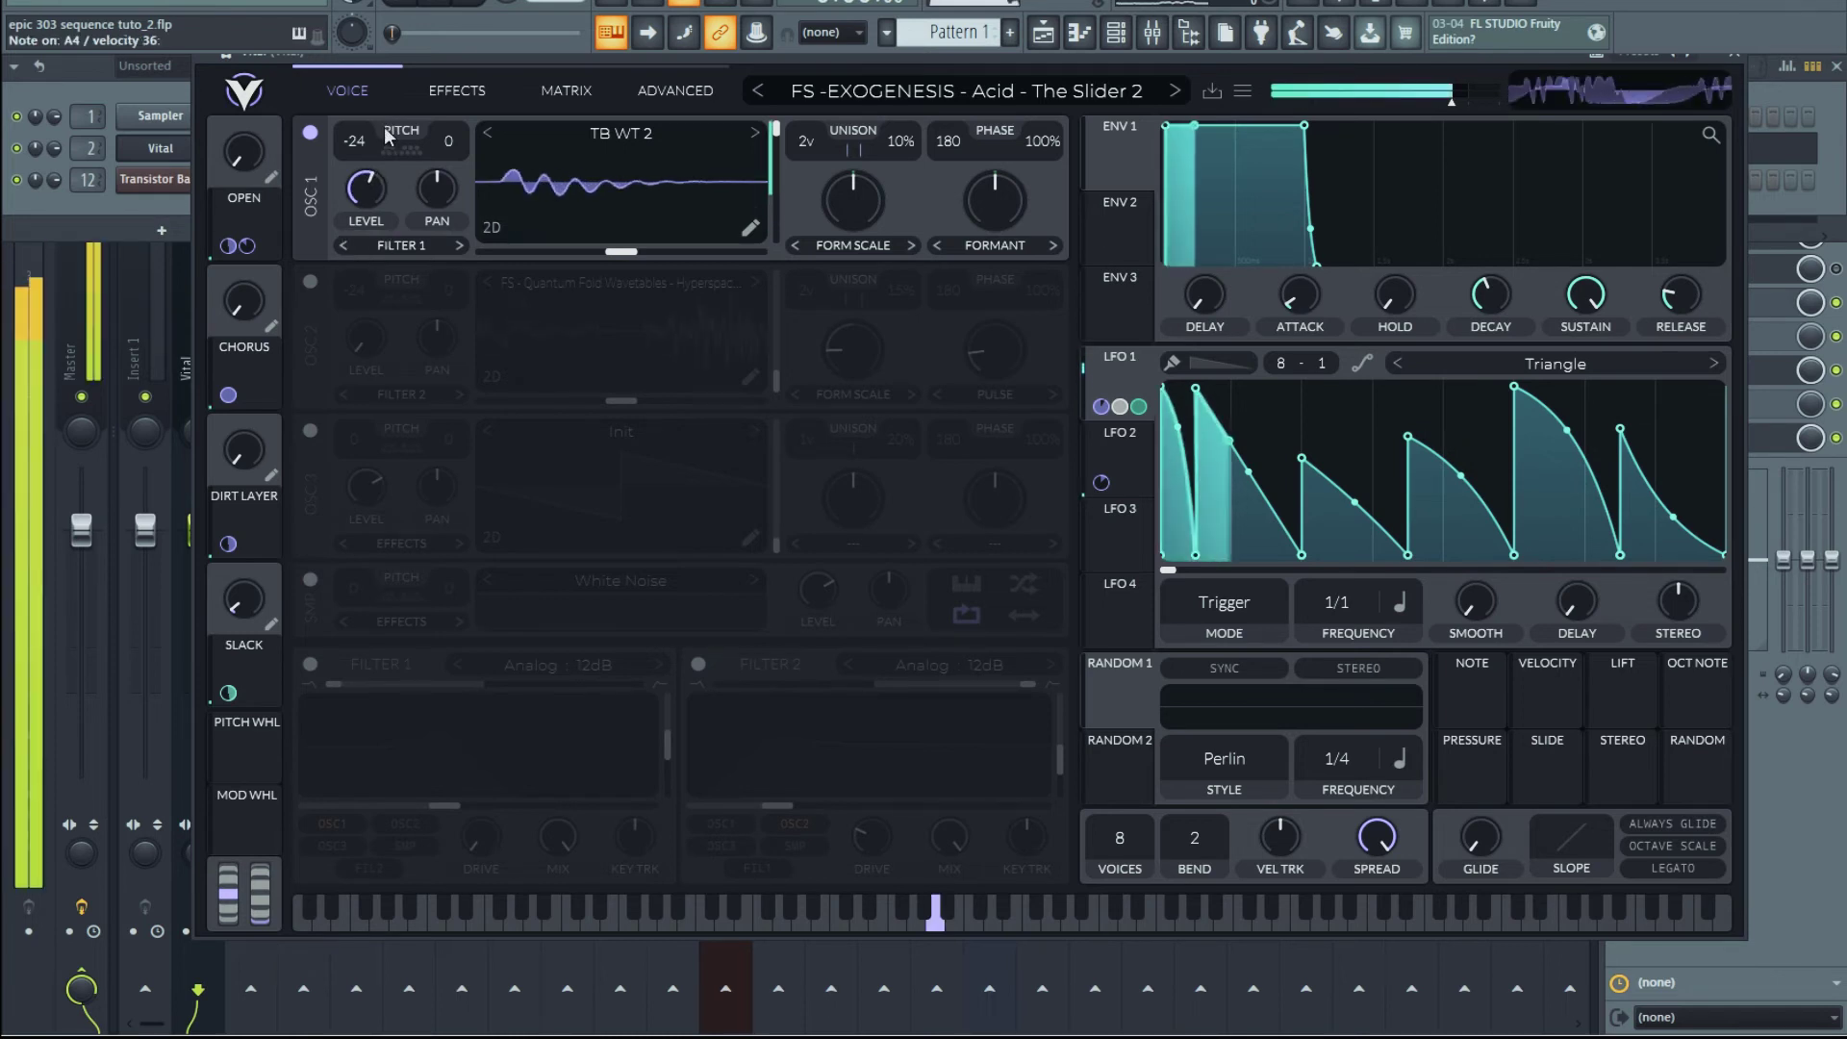
left_click_drag(378, 202, 377, 188)
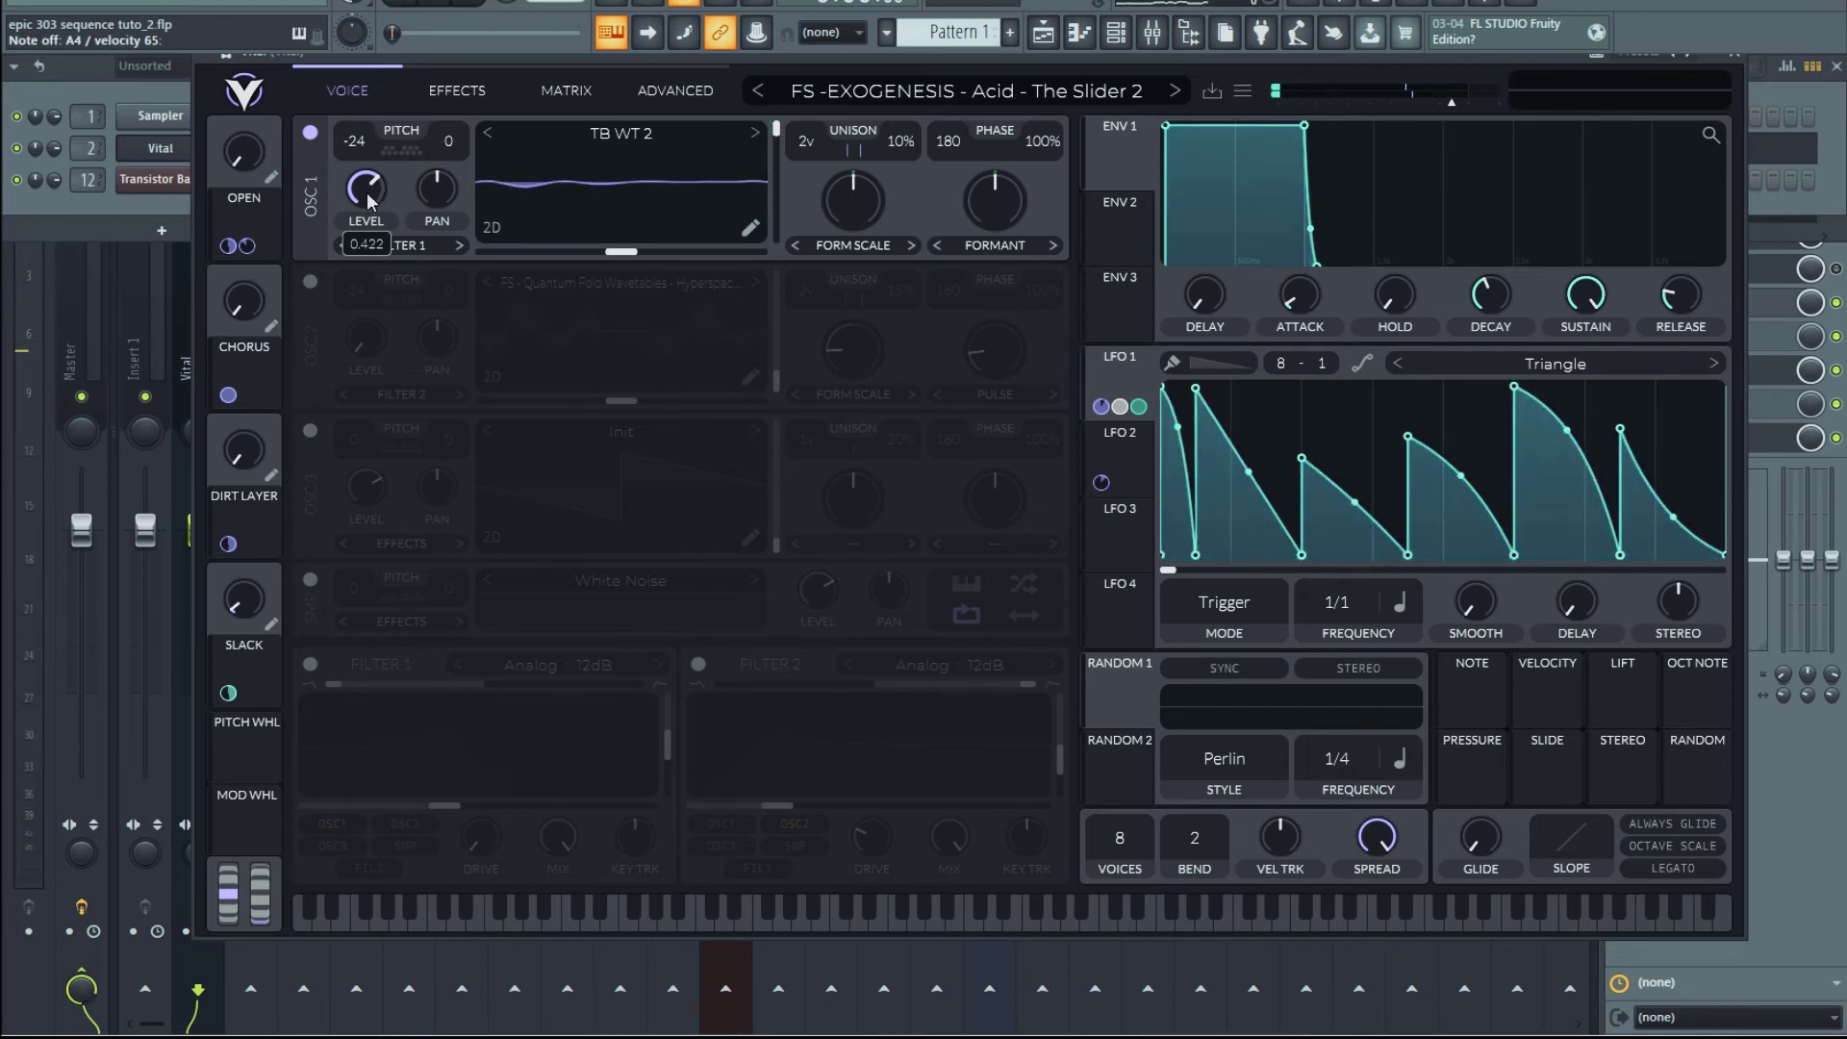
left_click(458, 91)
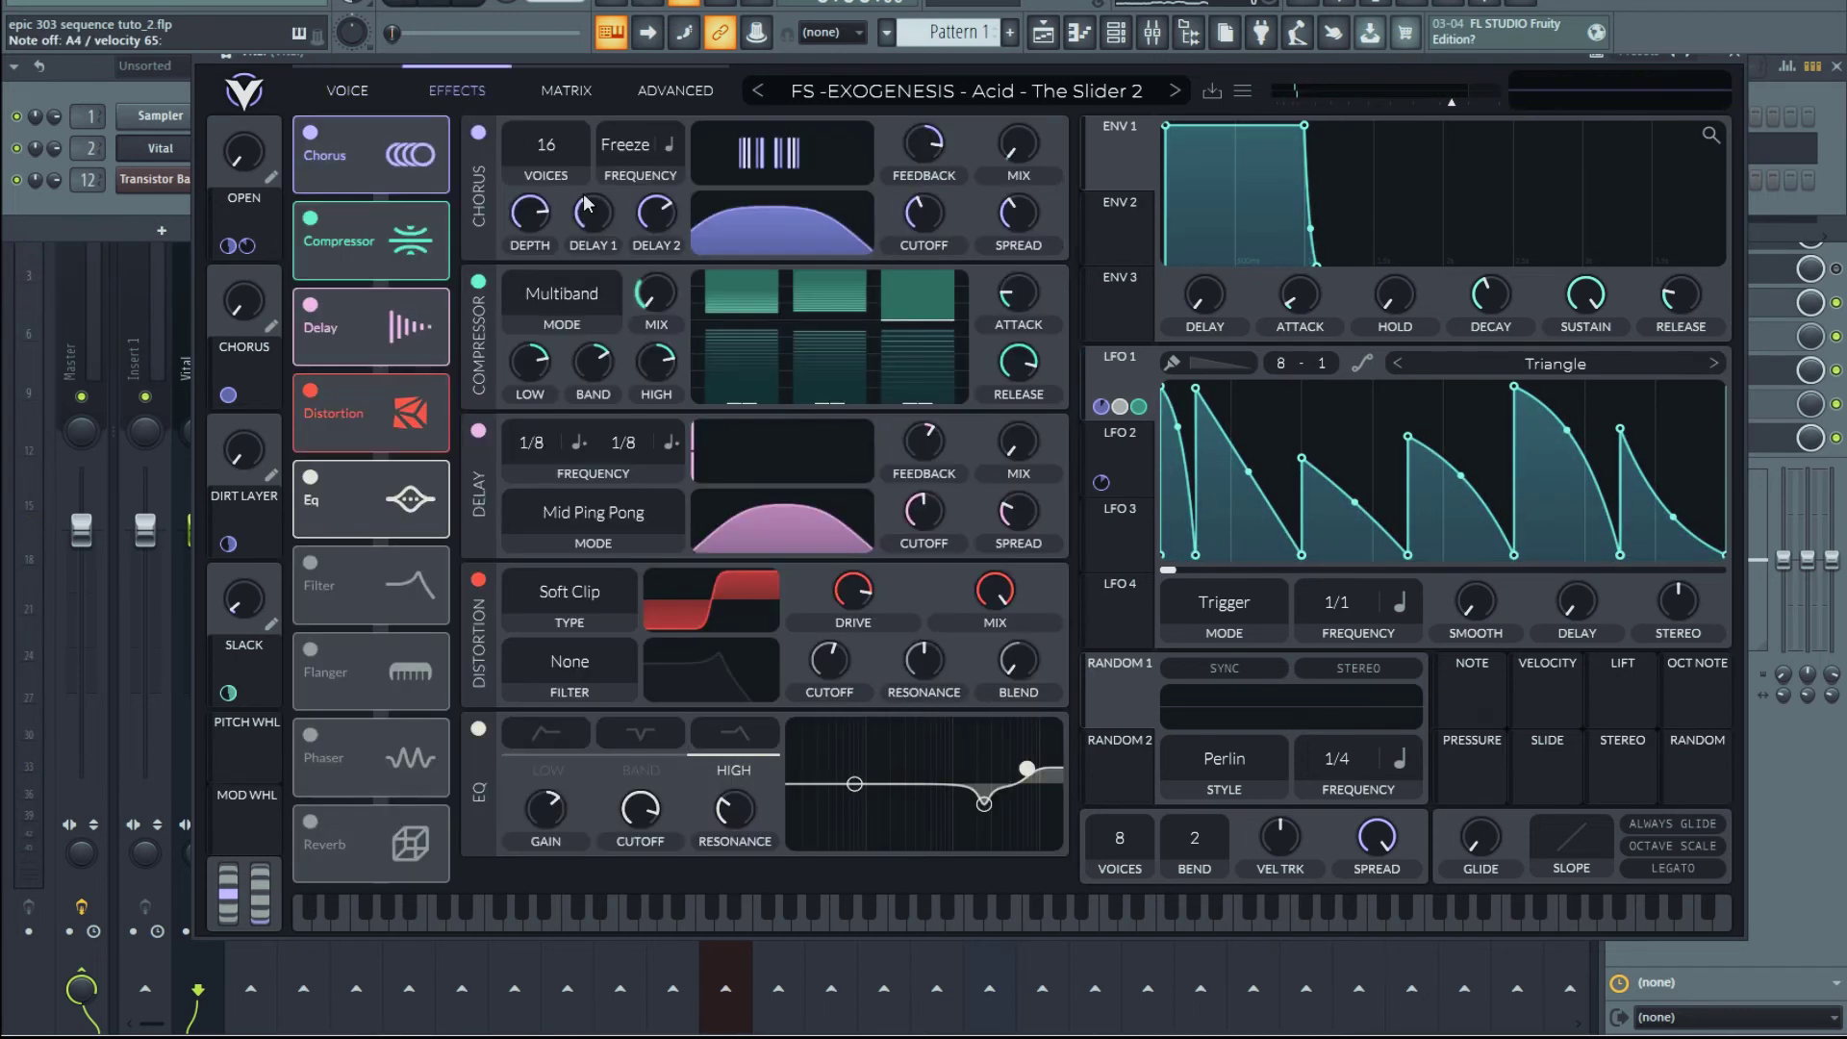